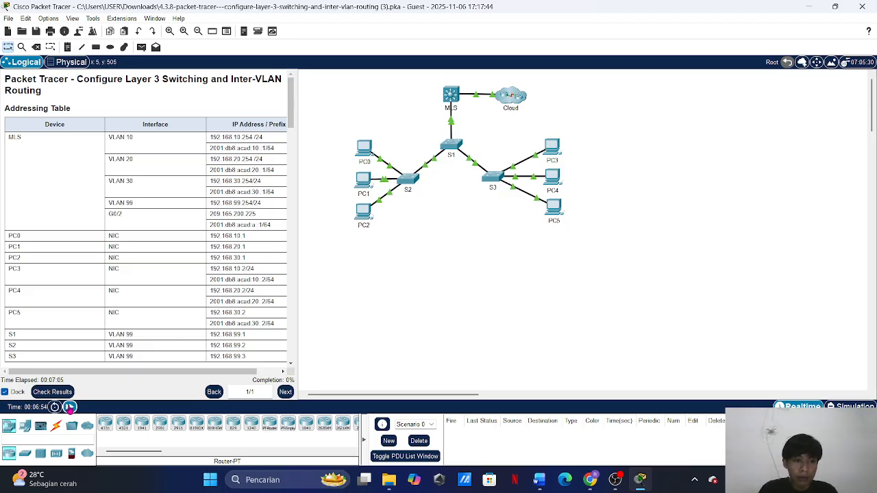
- Check the activity results and review the assessment items for MLS and S1, closing the results when done
click(65, 392)
click(105, 73)
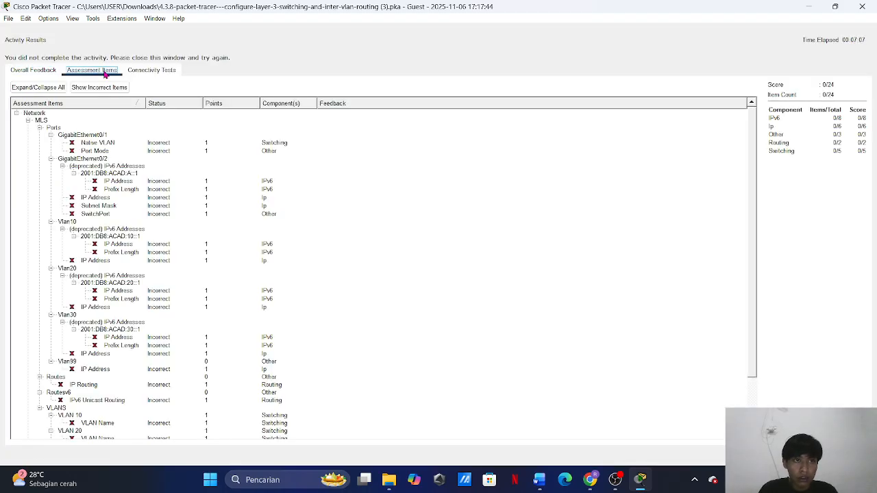
scroll(143, 277, down, 3)
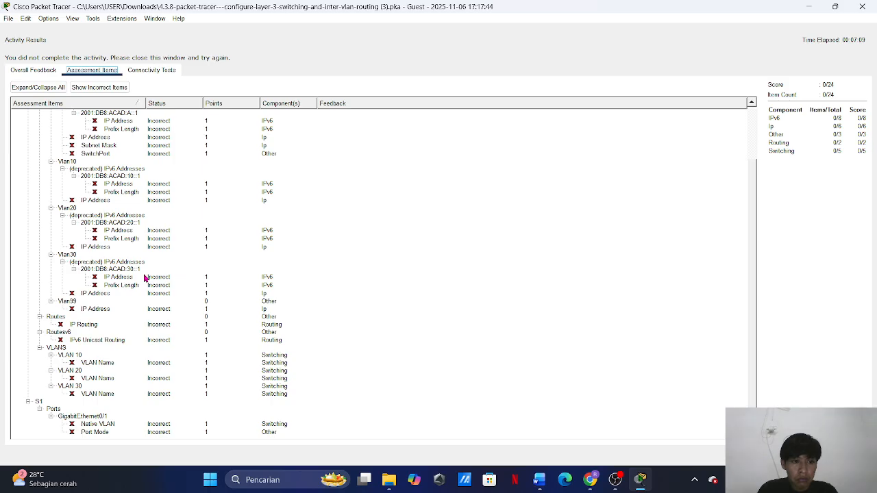
scroll(144, 277, up, 3)
scroll(144, 278, down, 3)
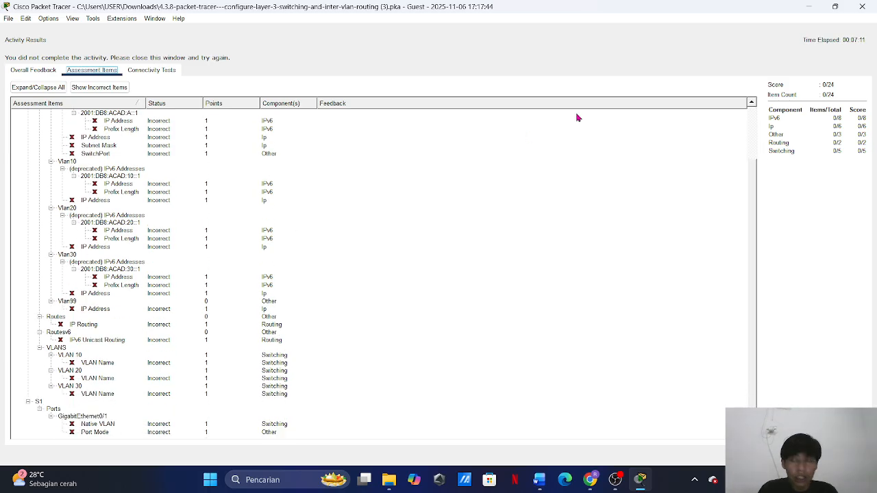
key(Escape)
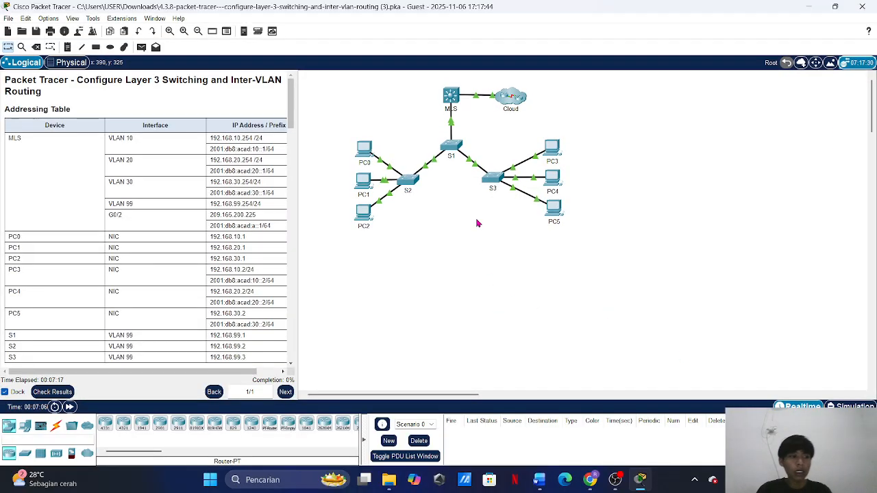
- Open the MLS switch's command line and enter privileged mode, continuing into global configuration mode
click(453, 94)
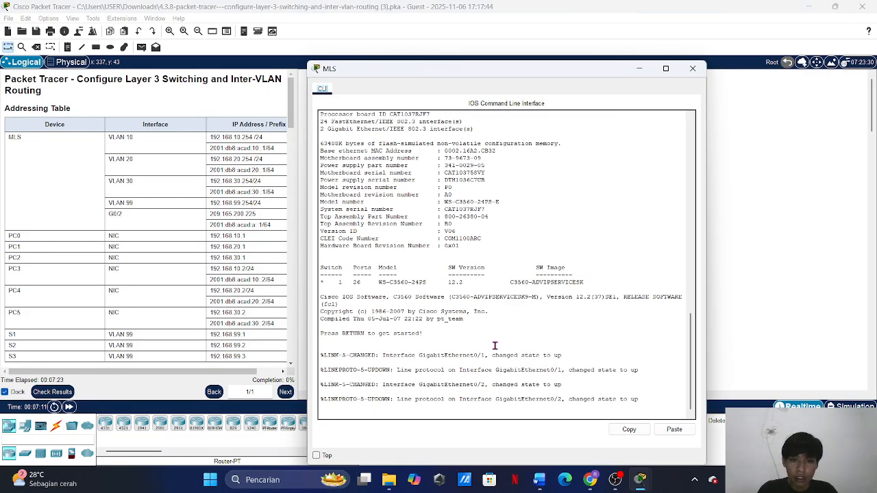
key(Return)
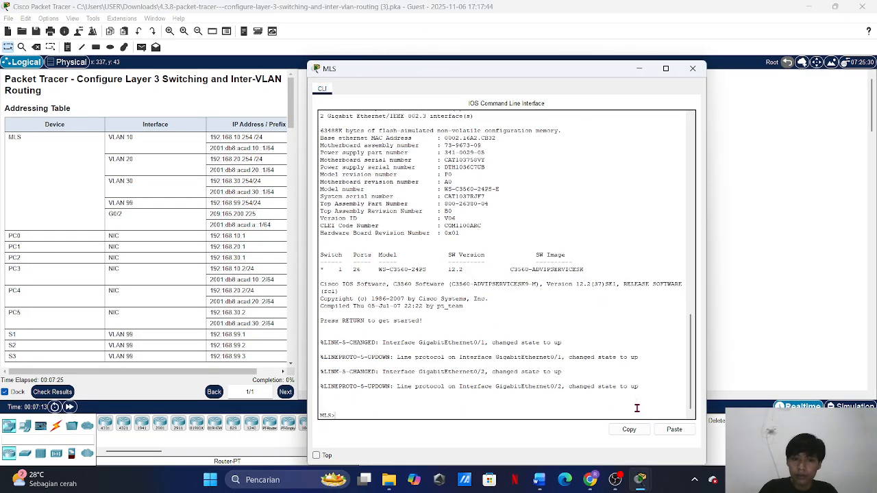
text(e)
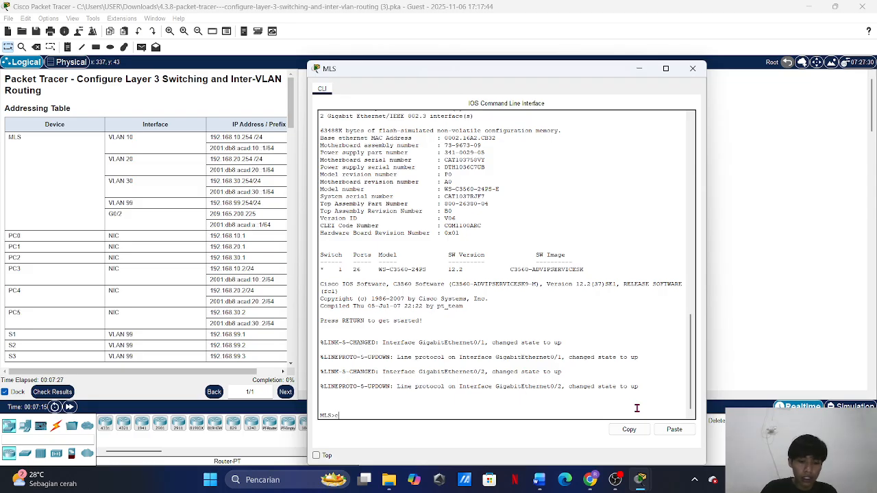
text(nable)
key(Return)
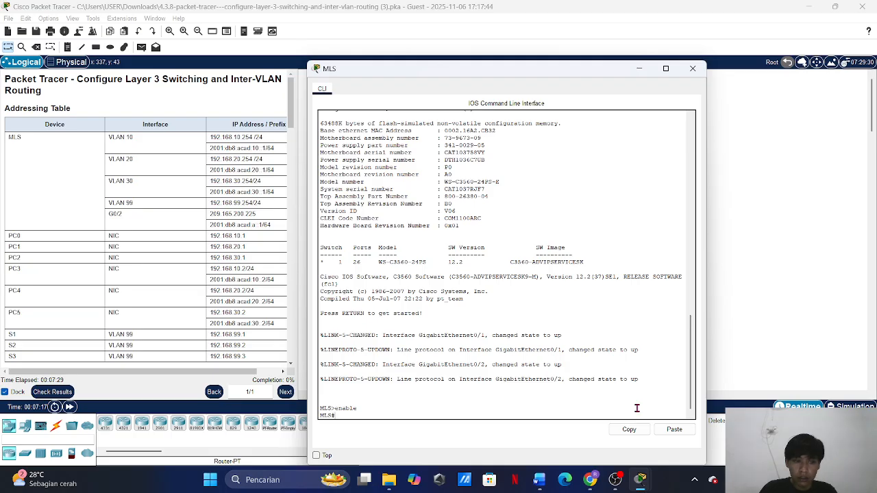
text(confi)
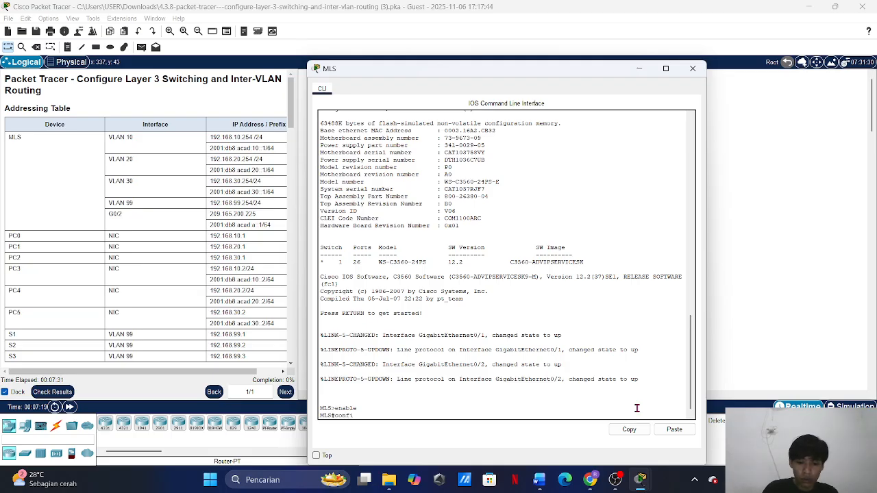
text(g t)
key(Return)
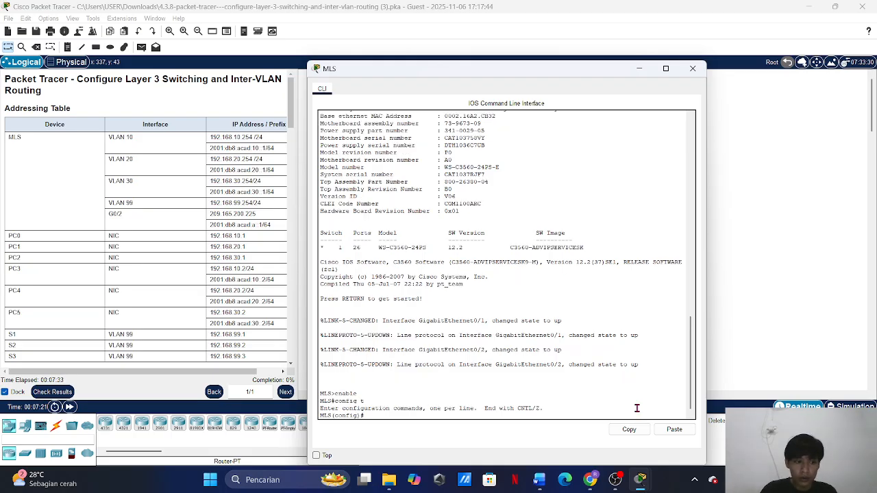
- Make MLS interface g0/2 a routed port by disabling its switchport mode
text(int)
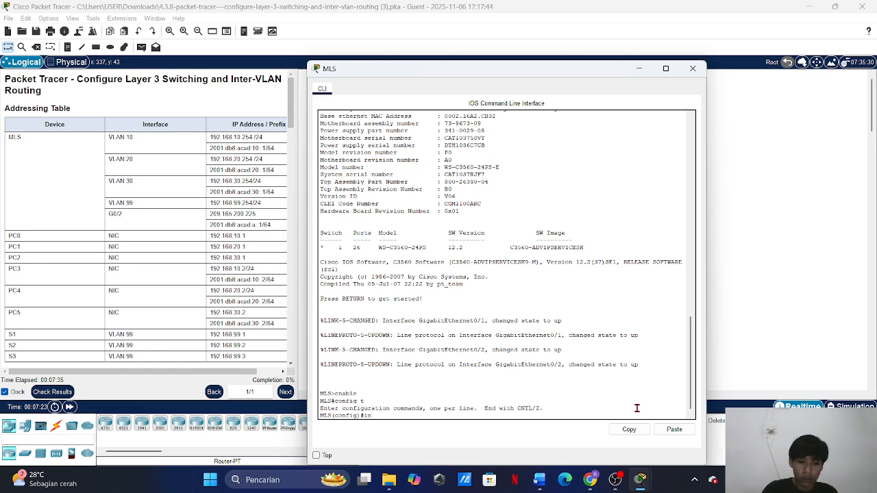
key(Tab)
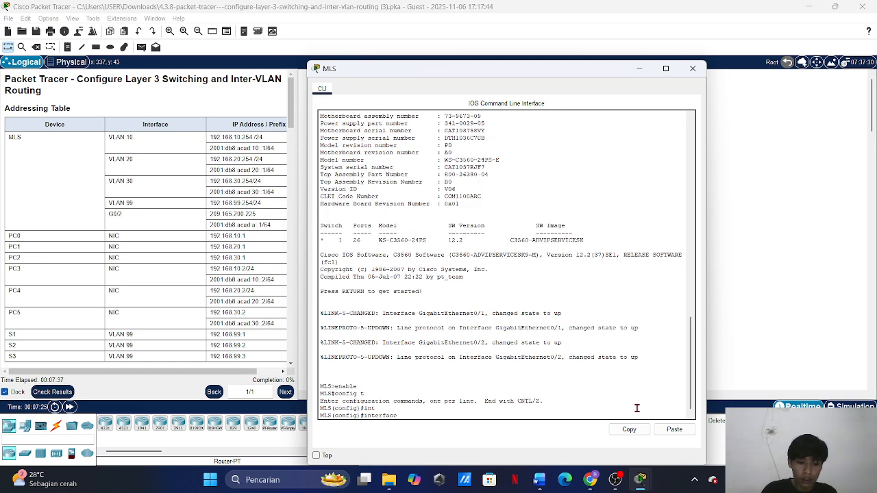
text(g0/2)
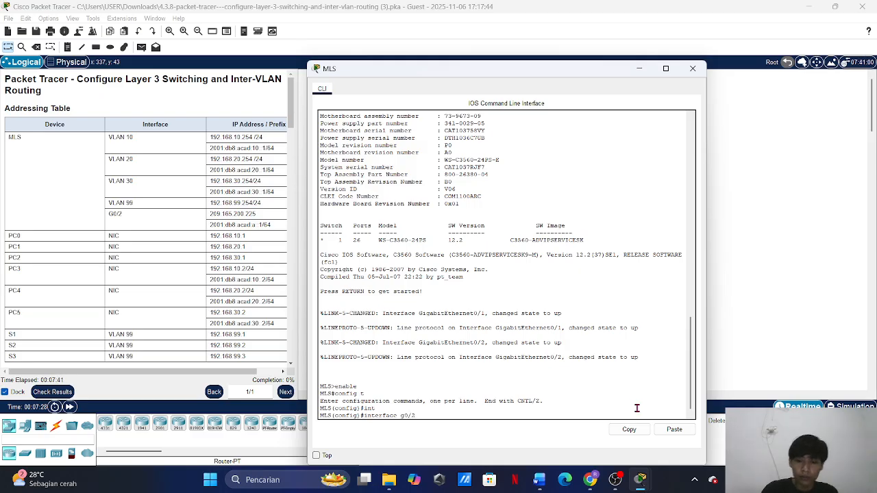
key(Return)
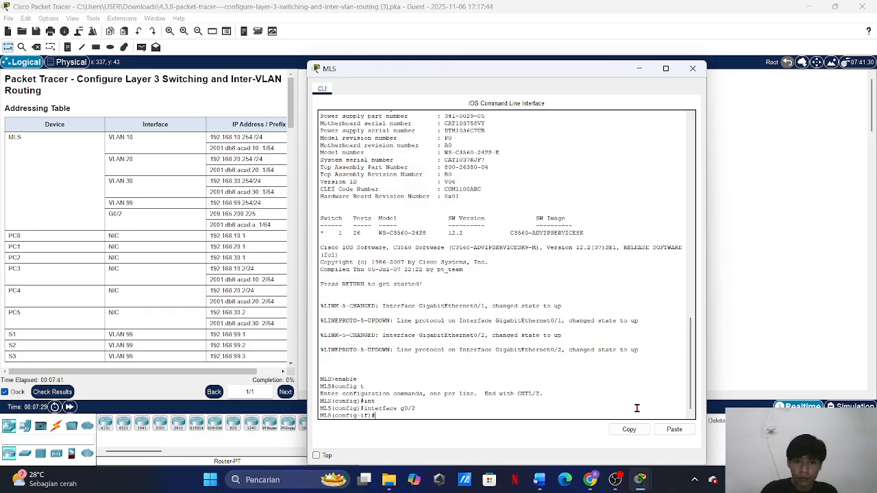
text(no s)
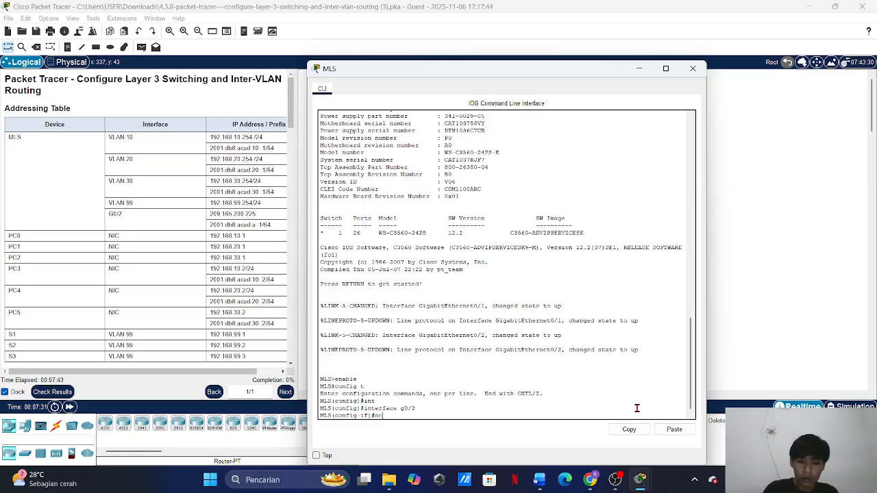
key(Tab)
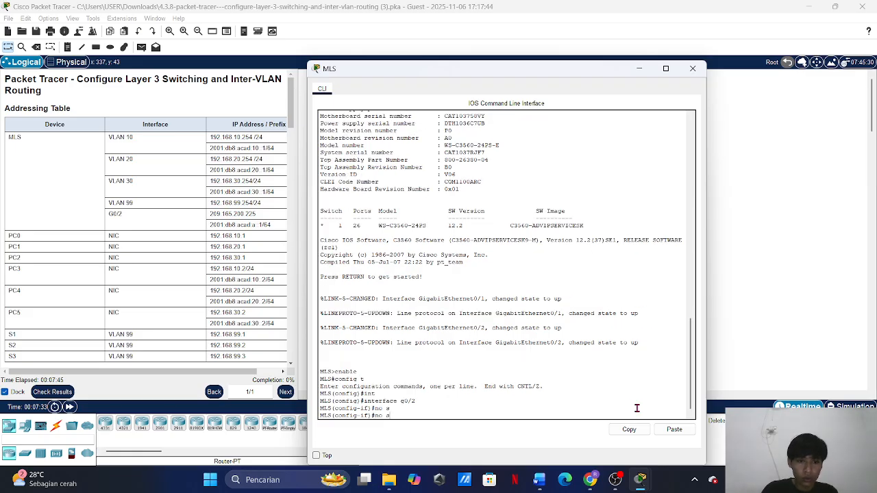
key(BackSpace)
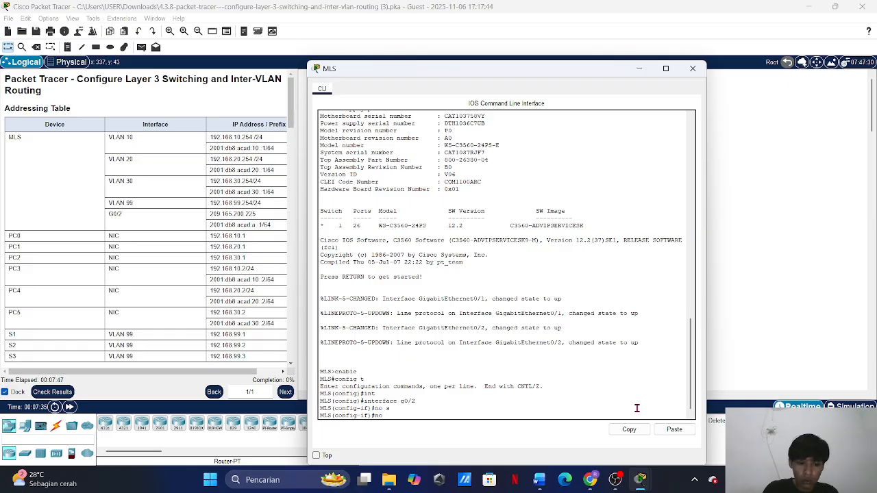
text(a)
key(BackSpace)
text(swi)
key(Tab)
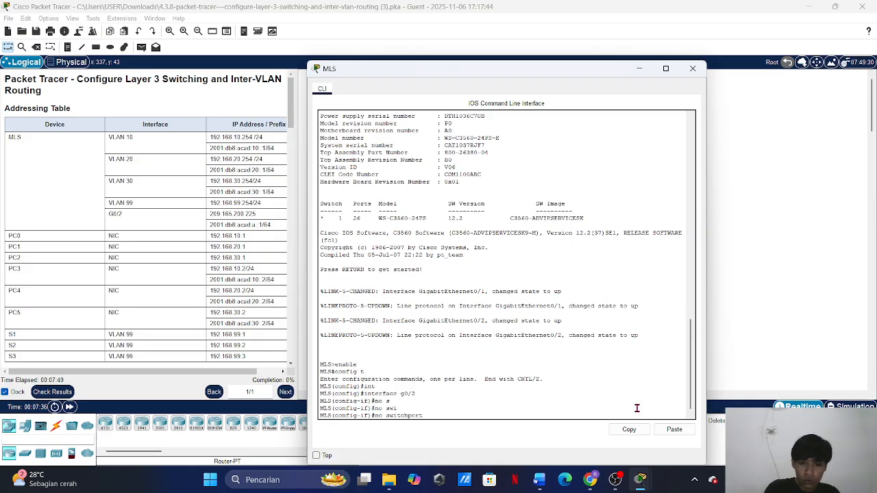
key(Return)
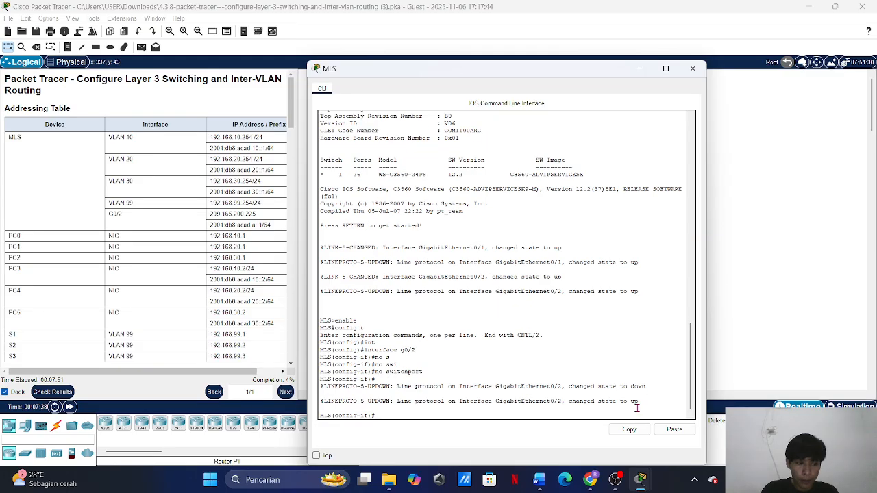
- Assign IP address 209.165.200.225 with subnet mask 255.255.255.252 to interface g0/2
text(ip a)
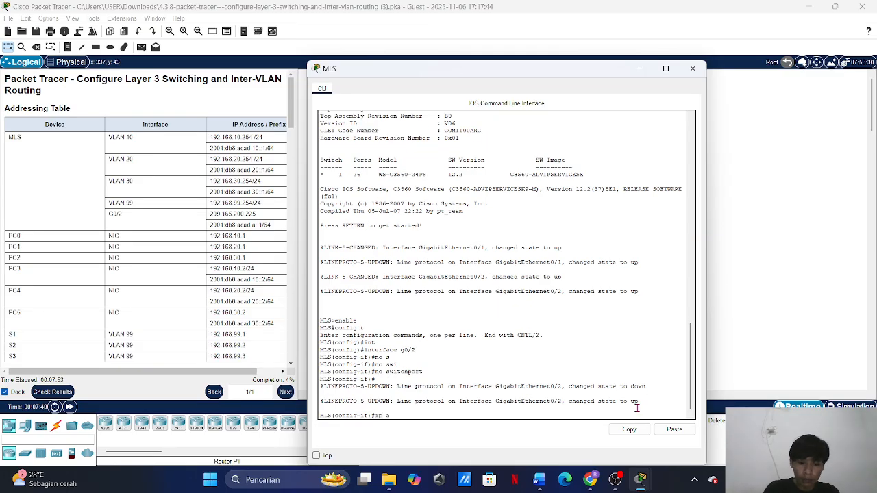
text(d)
key(Tab)
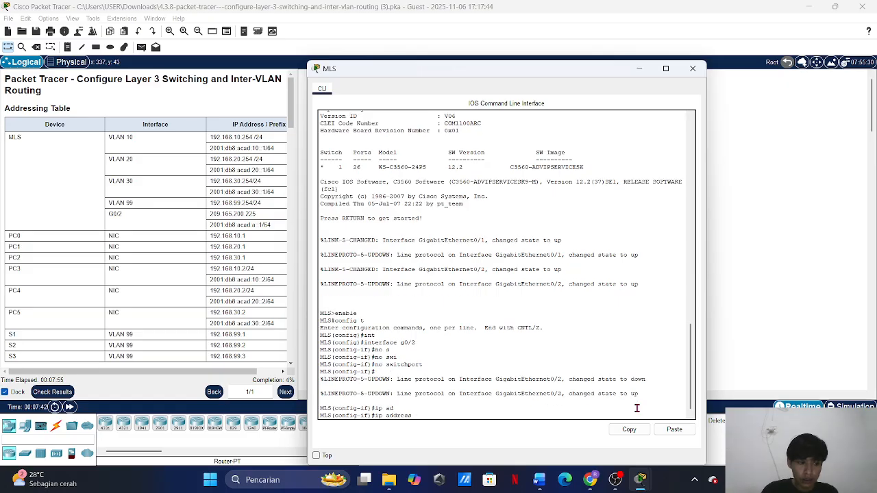
text(205)
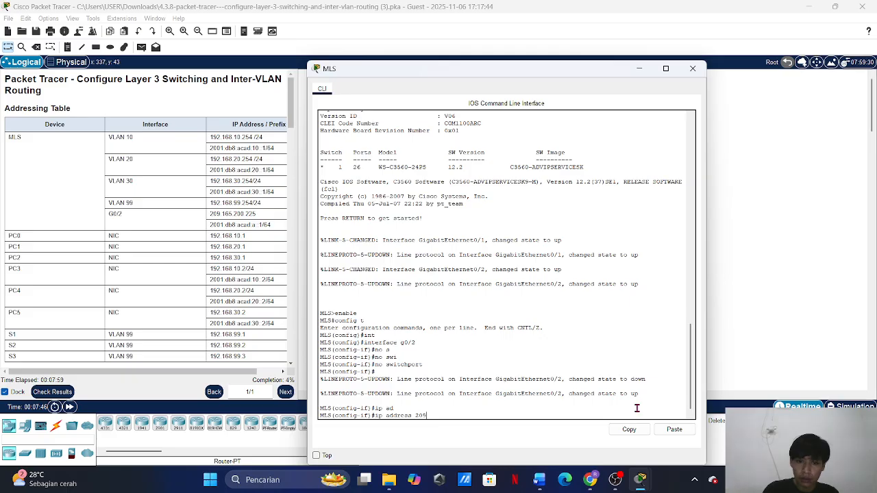
text(9.165)
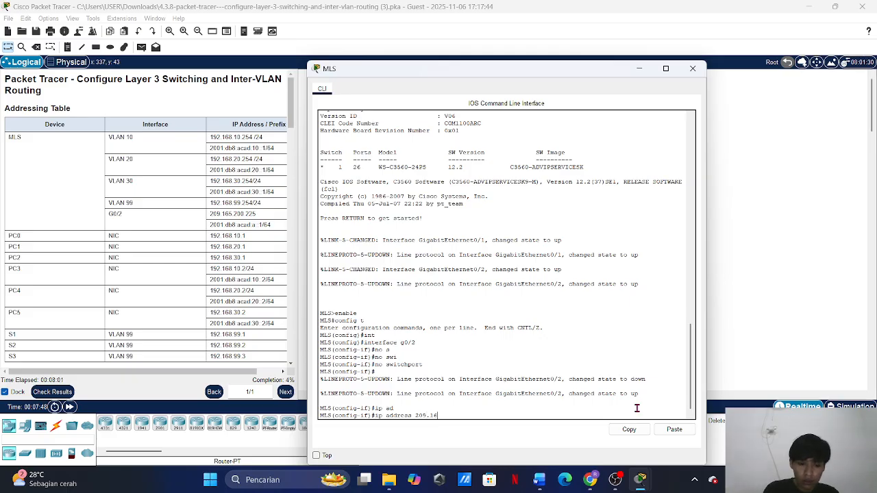
text(.20)
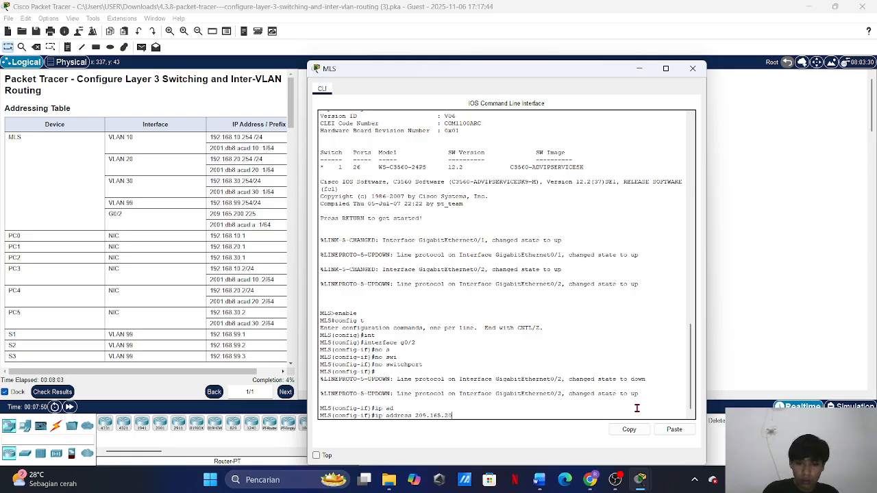
text(0.225)
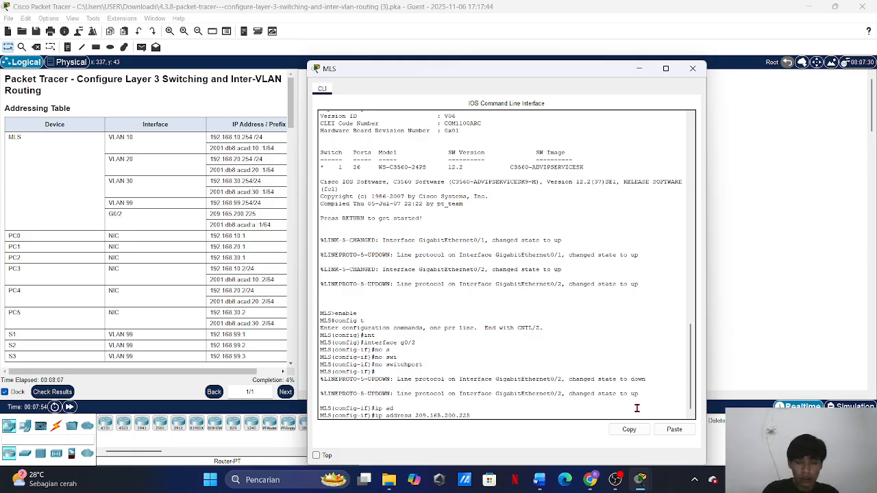
text( 255)
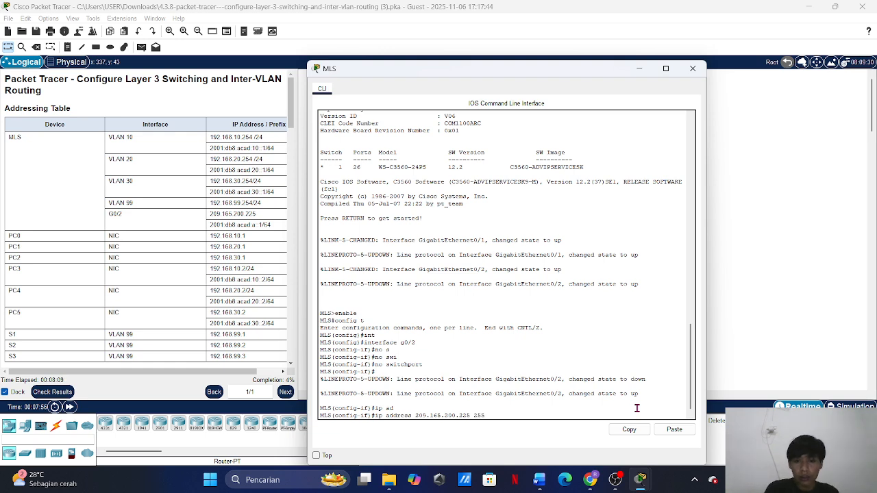
text(.255)
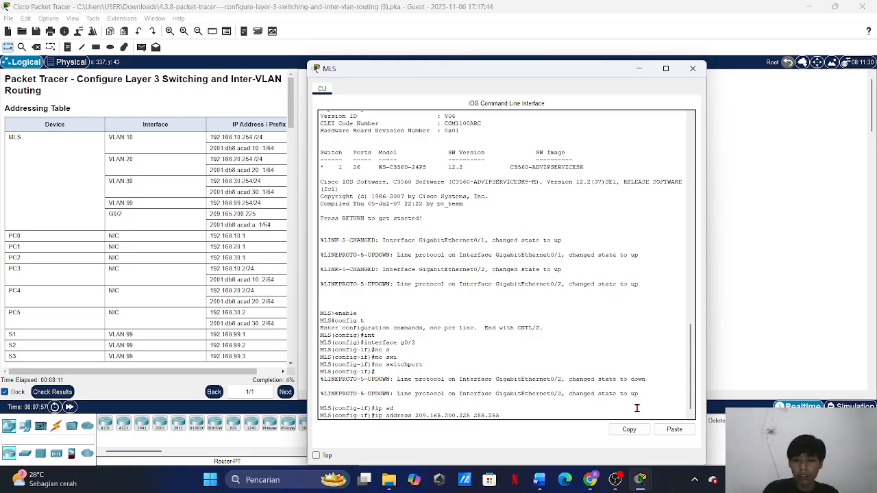
text(.255.)
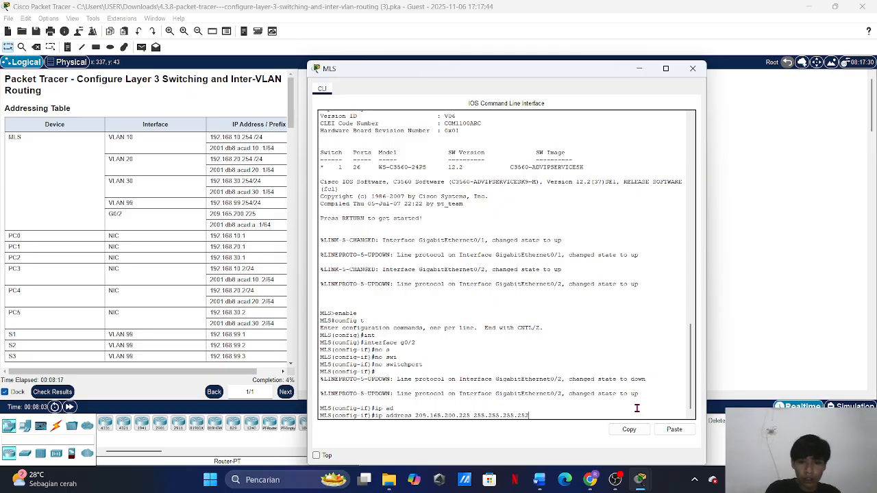
key(Return)
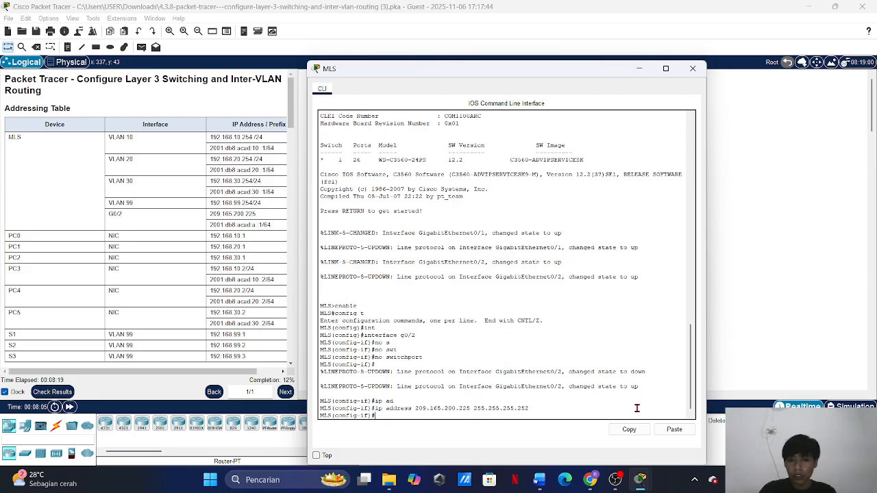
- Enable interface g0/2 with no shutdown and return to global configuration mode
text(no sh)
key(Tab)
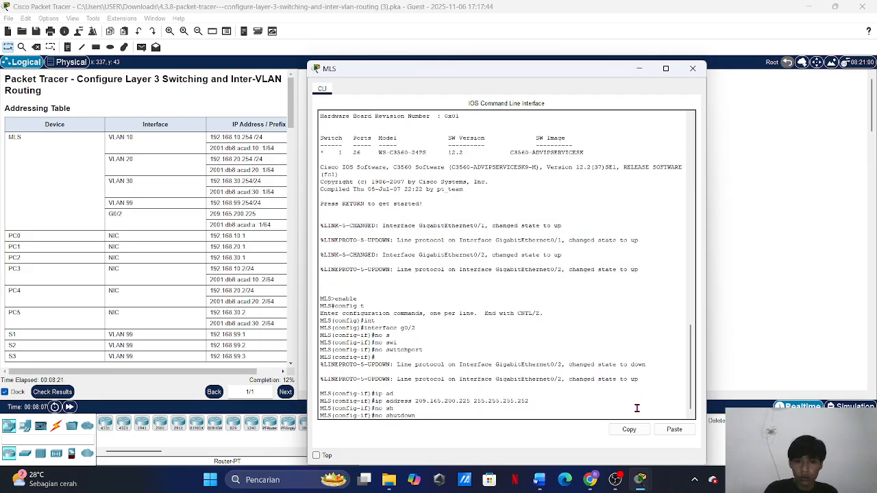
key(Return)
text(e)
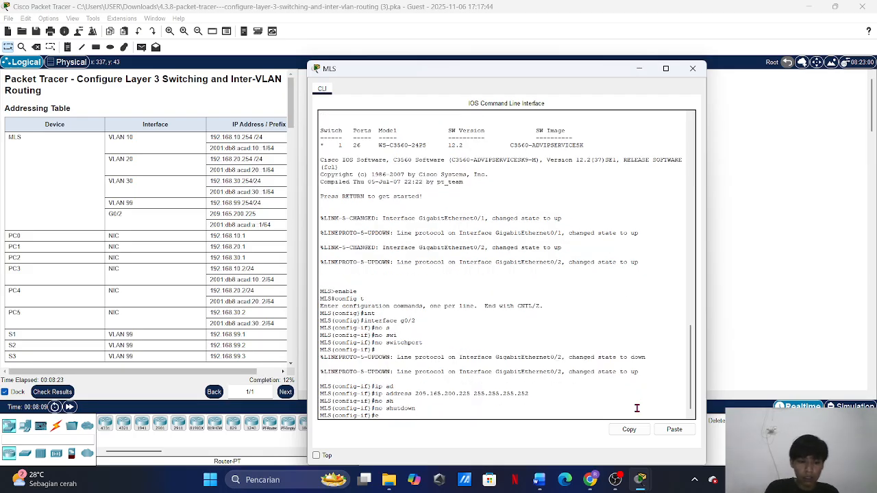
text(xit)
key(Return)
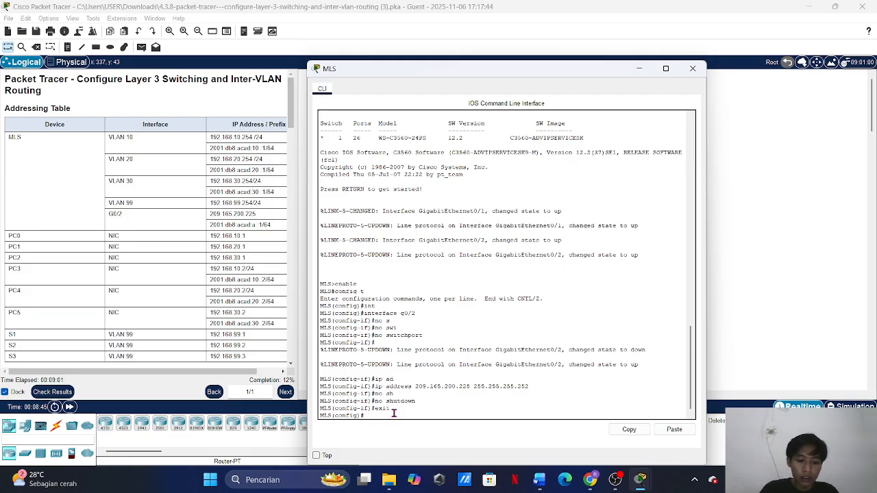
- Create VLAN 10 on MLS with the name Staff and return to global configuration mode
text(an 10)
key(Return)
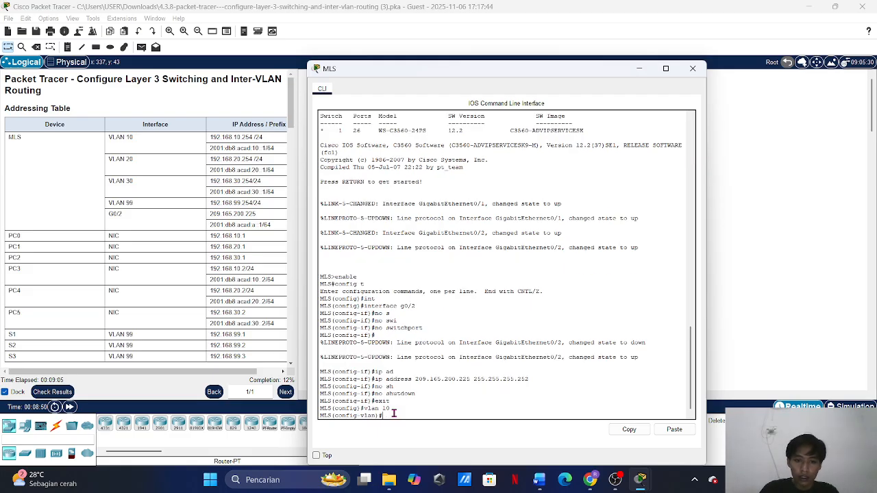
text(nam)
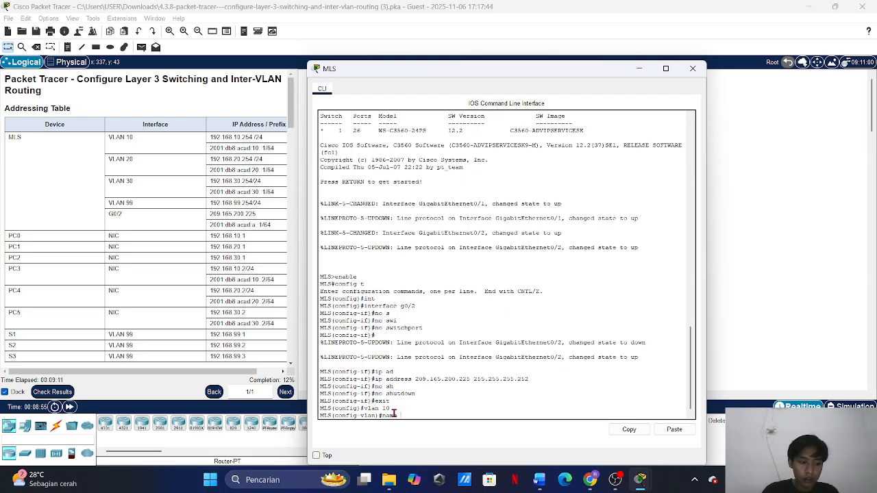
text(e Sta)
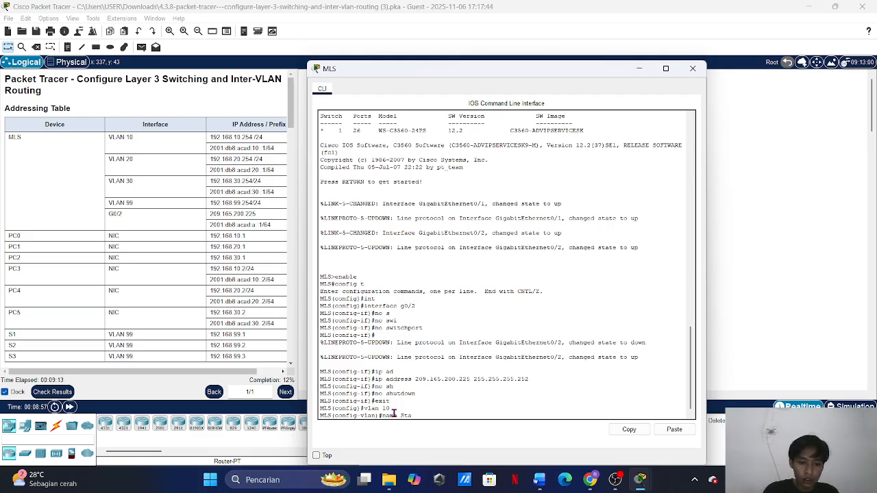
text(ff)
key(Return)
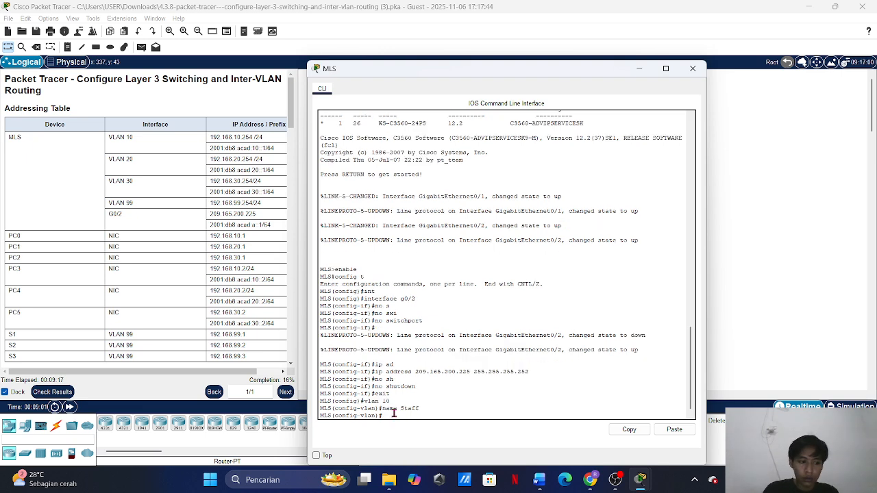
text(v)
text(x)
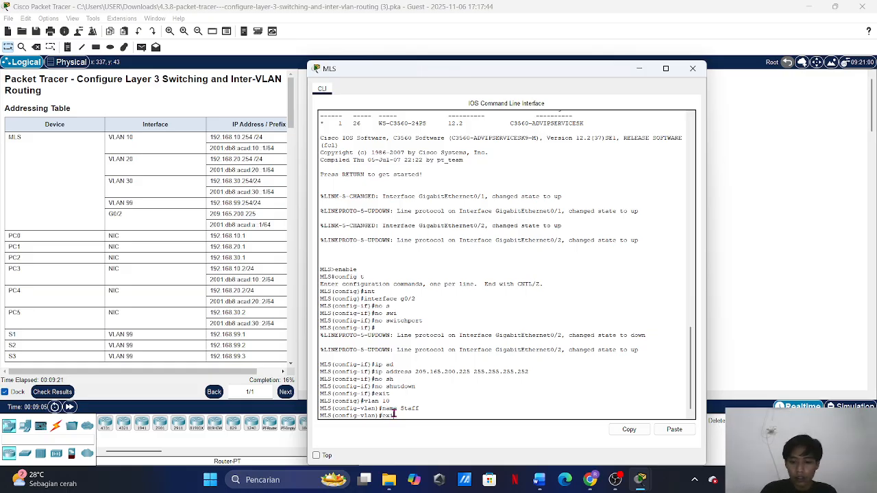
text(it)
key(Return)
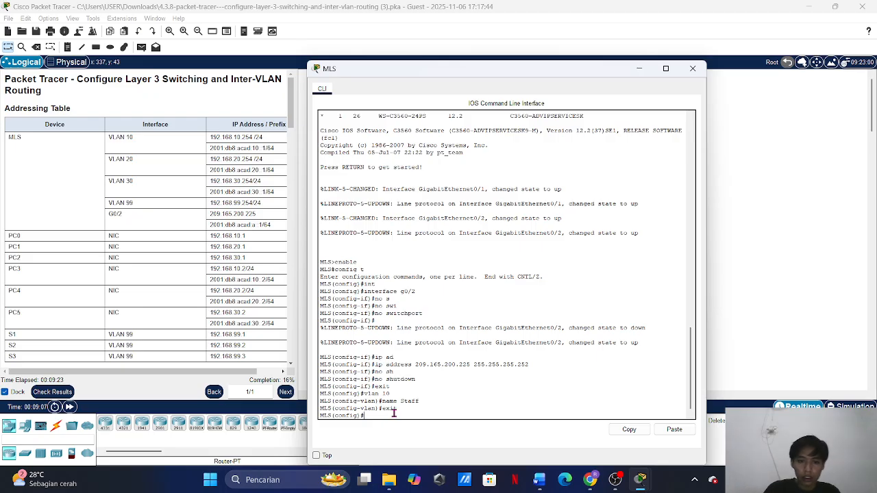
- Create VLAN 20 on MLS with the name Student and return to global configuration mode
text(vlan 2)
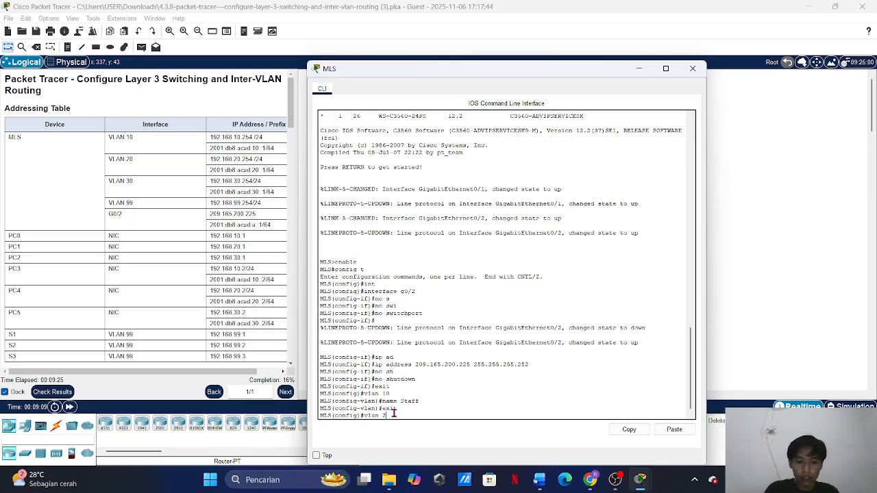
text(0)
key(Return)
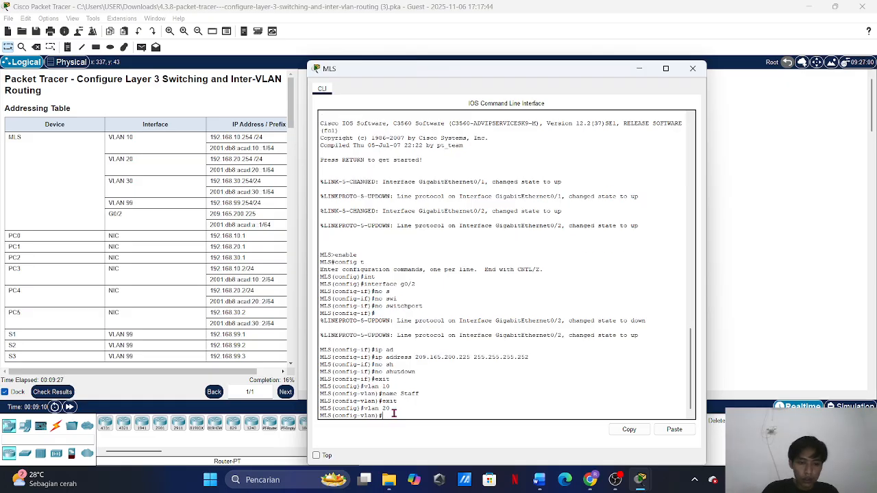
text(name St)
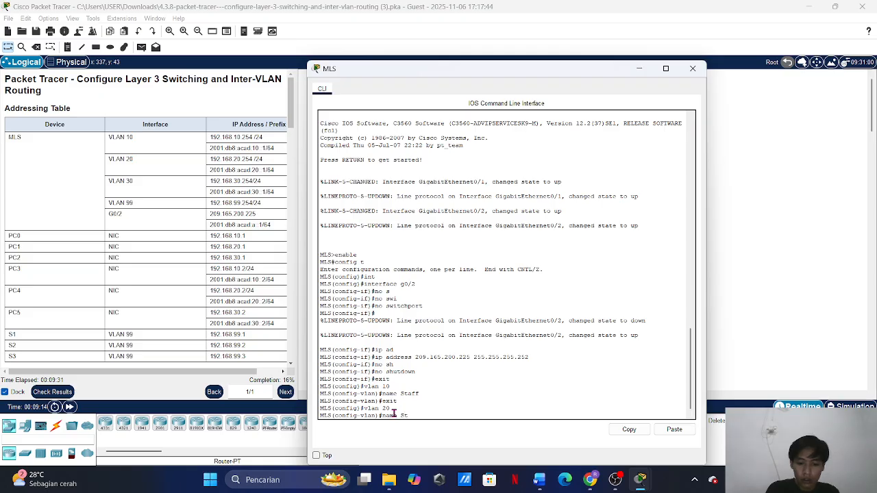
text(udent)
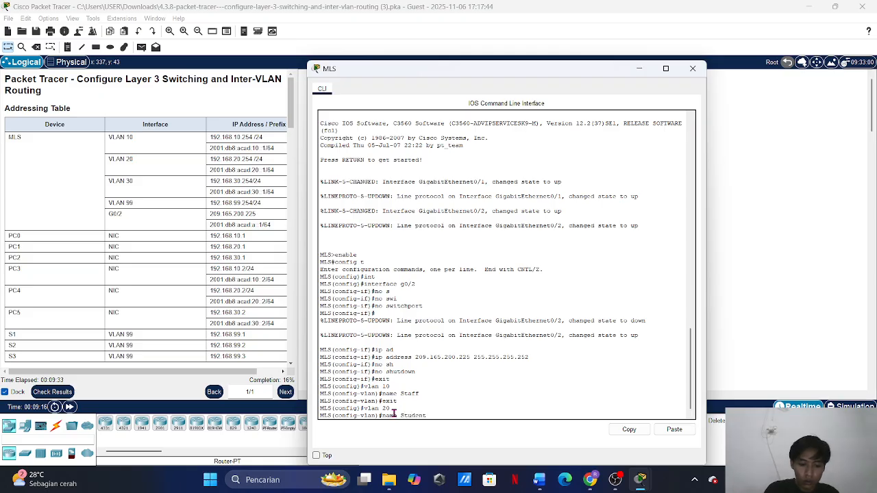
key(Return)
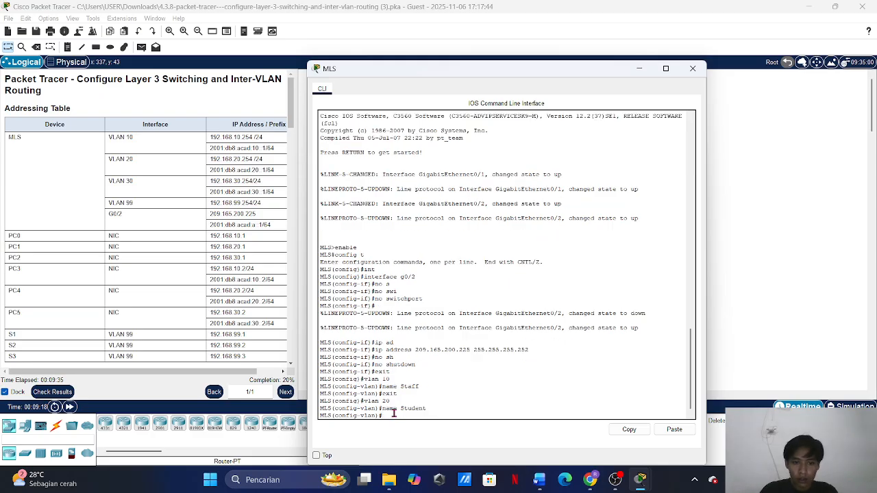
text(ex)
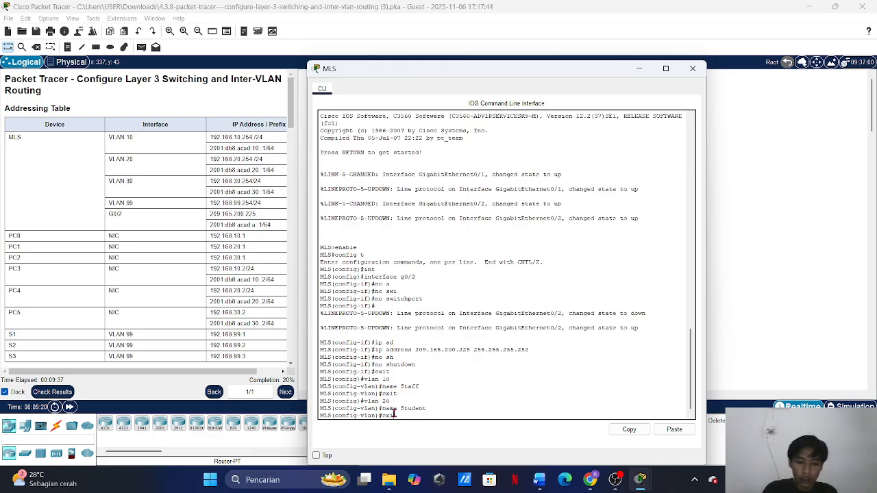
text(it)
key(Return)
- Create VLAN 30 on MLS with the name Faculty and return to global configuration mode
text(vl)
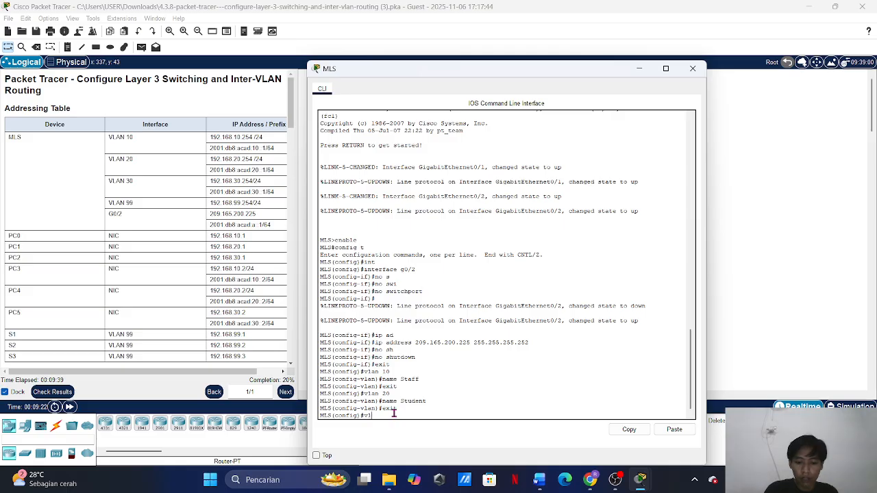
text(an 30)
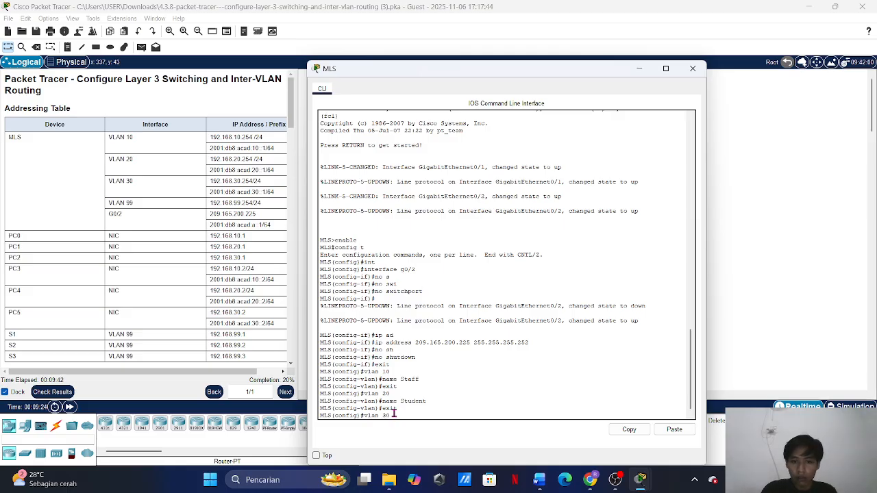
key(Return)
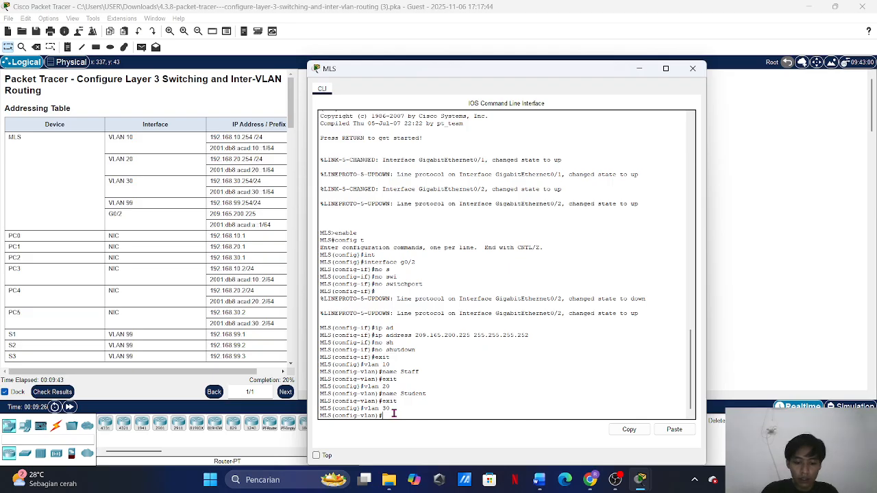
text(name)
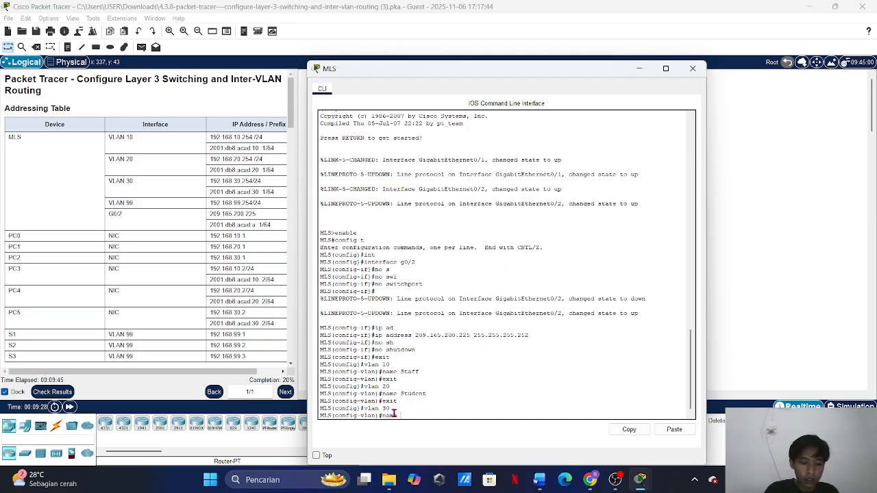
text( Faculty)
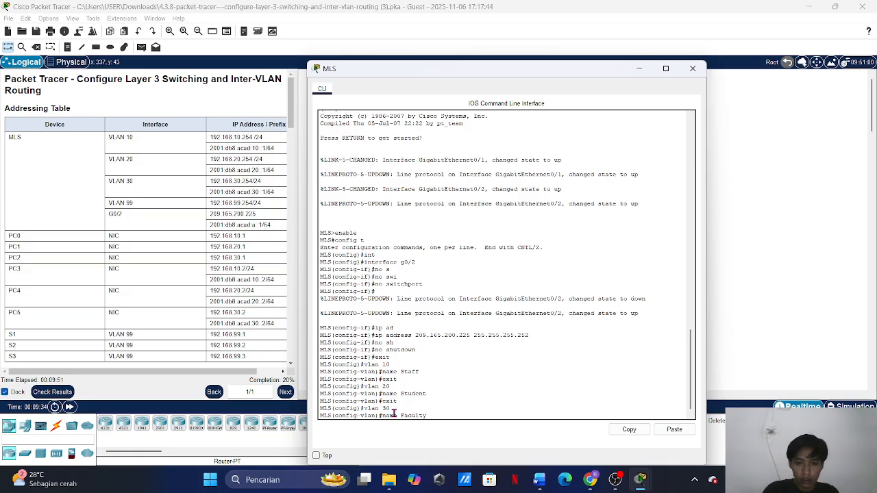
key(Return)
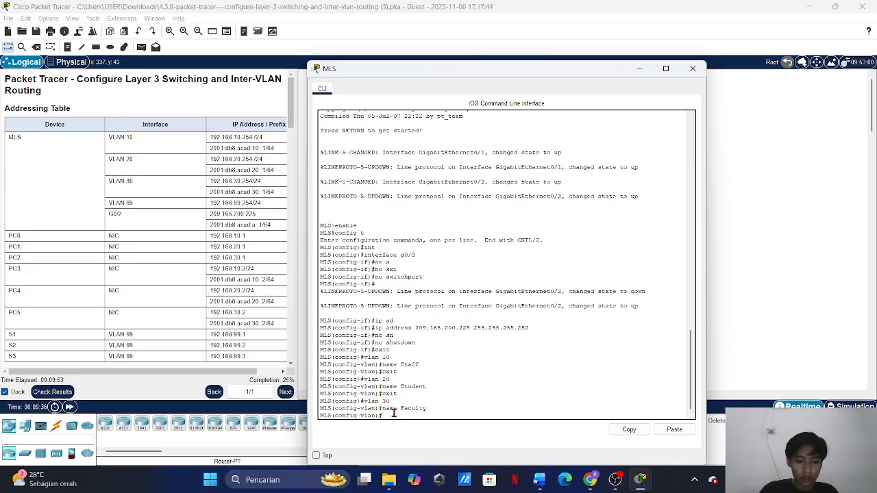
text(exit)
key(Return)
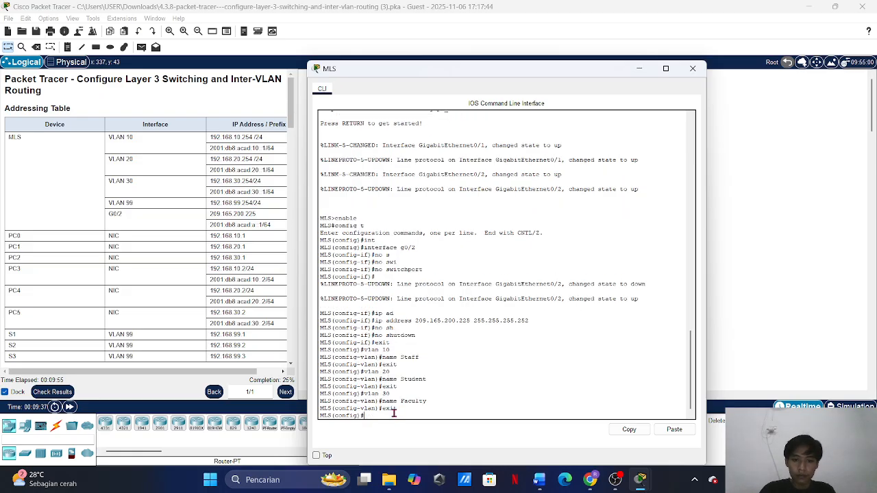
- Create VLAN 99 on MLS with the name Management and return to global configuration mode
text(vlan)
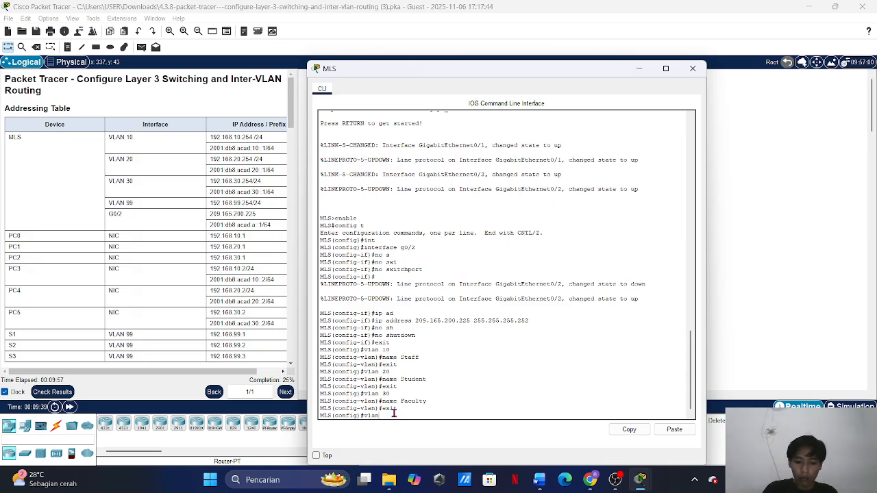
text( 99)
key(Return)
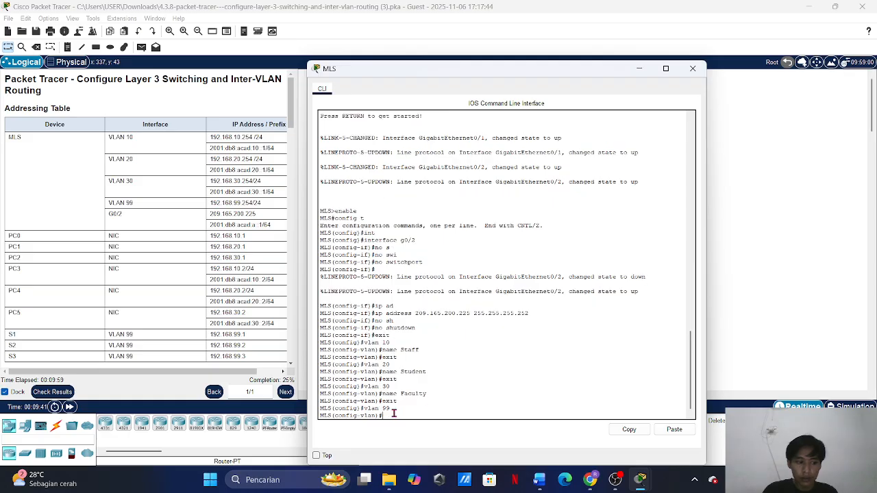
text(nam)
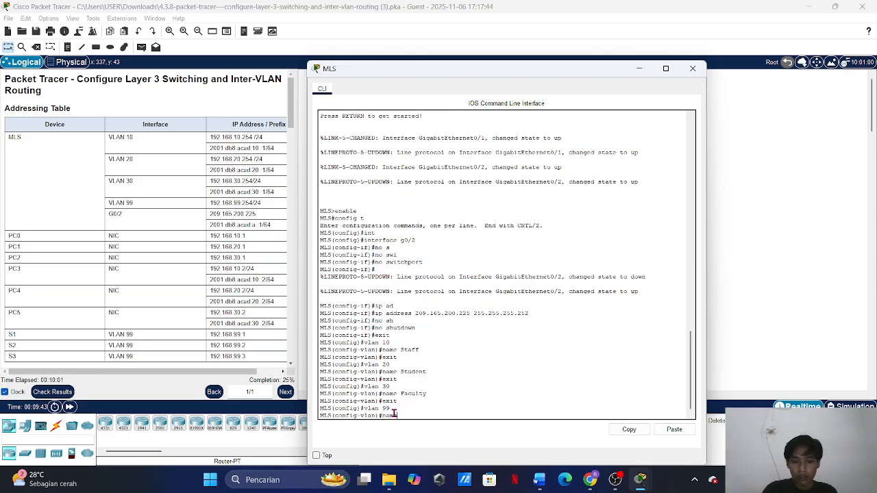
text(e M)
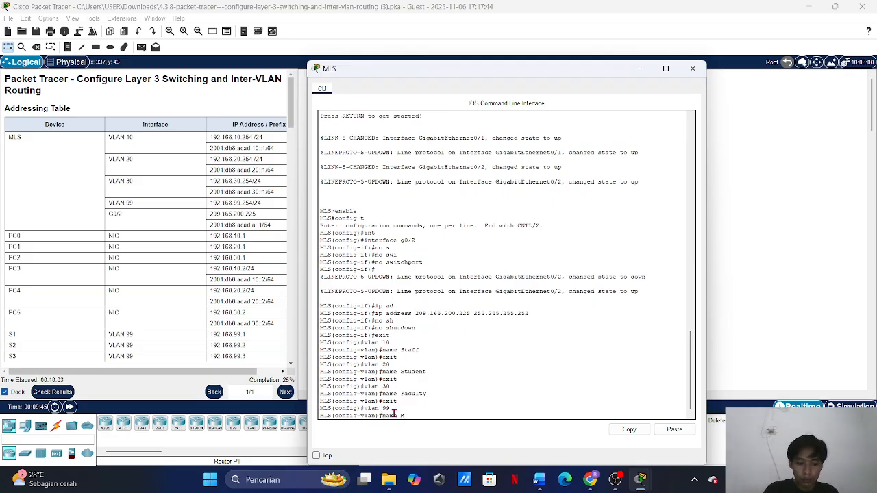
text(ana)
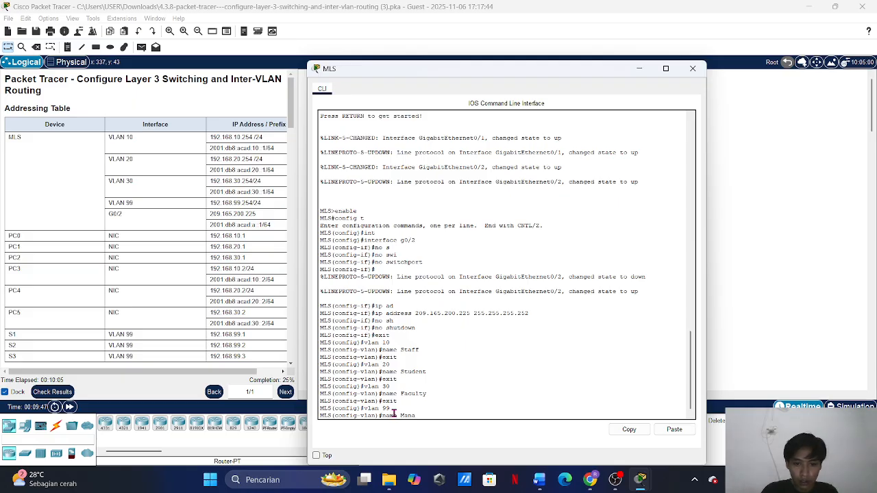
text(gem)
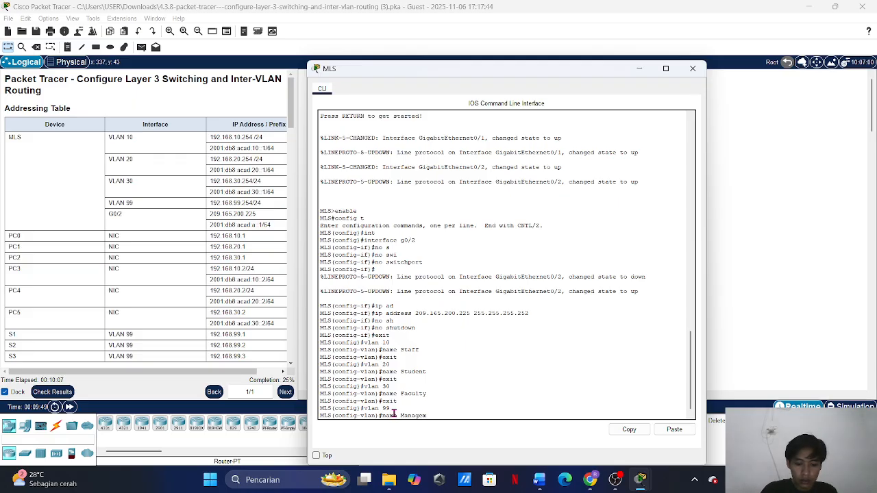
text(ent)
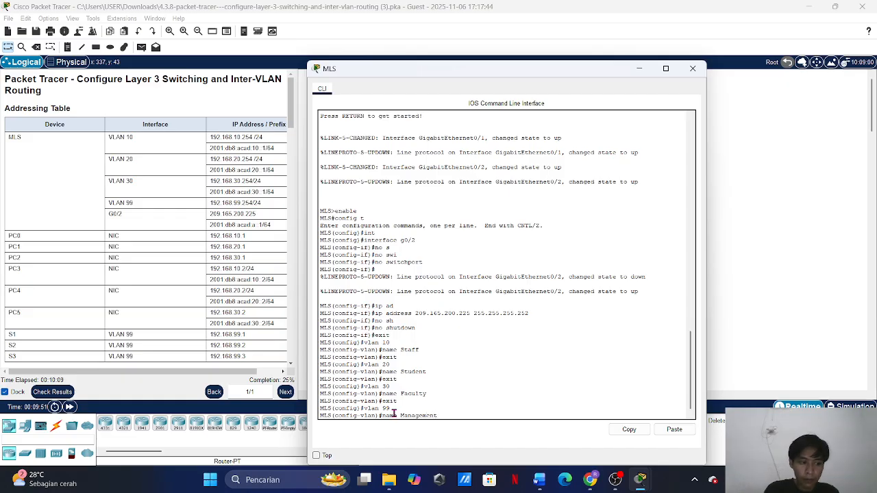
key(Return)
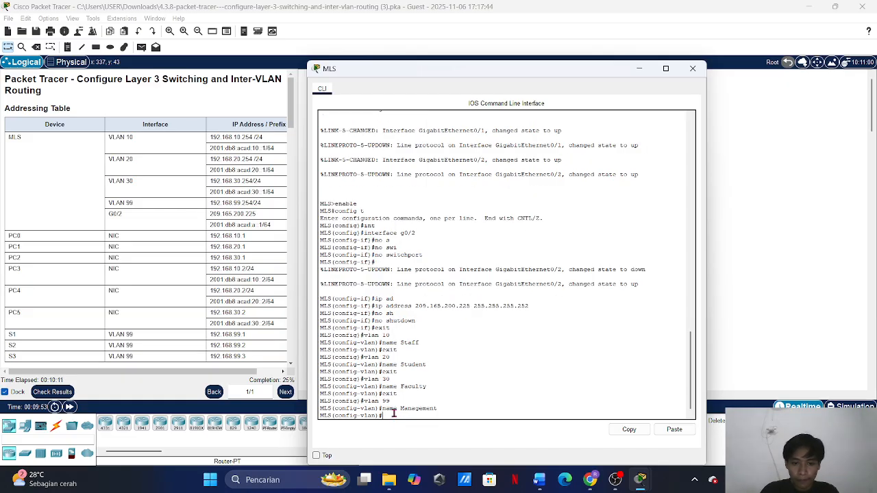
text(e)
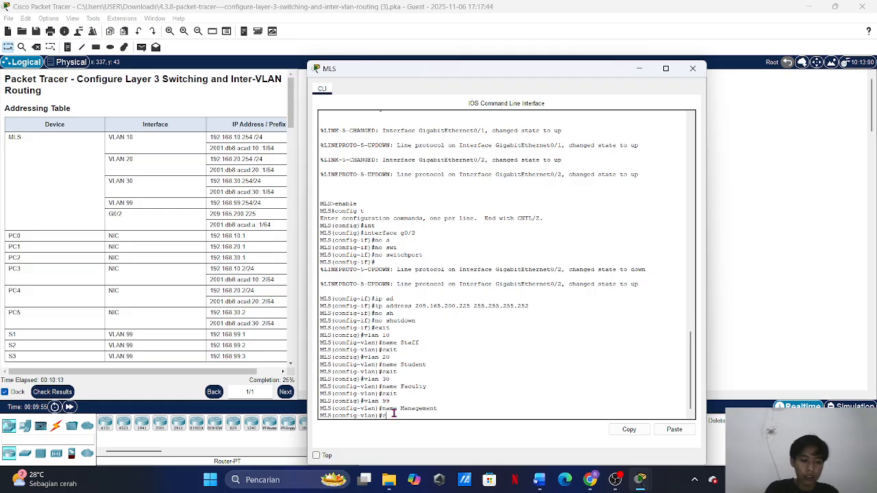
text(xit)
key(Return)
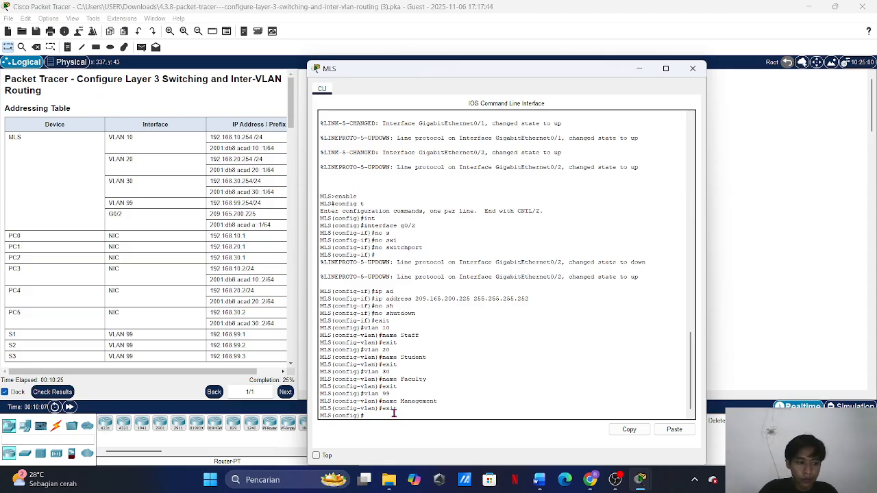
- Enter the VLAN 10 interface configuration on MLS and assign it IP address 192.168.10.254 with mask 255.255.255.0
text(int)
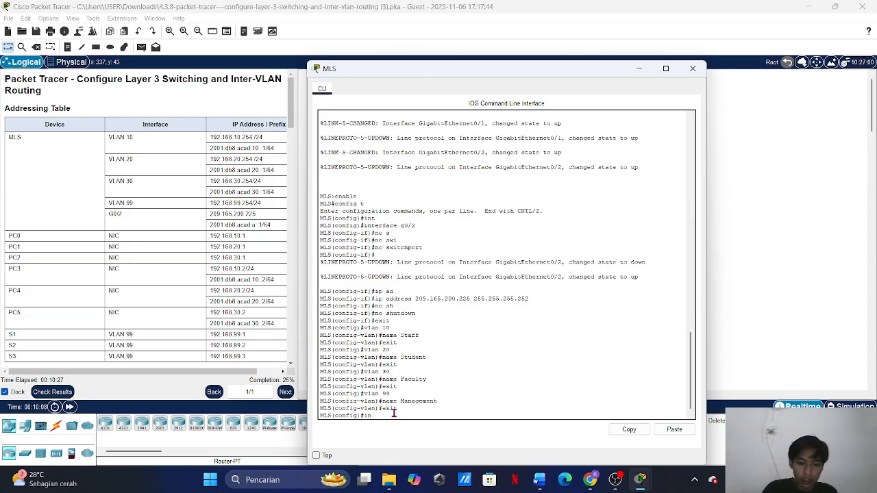
key(Tab)
text(vlan 10)
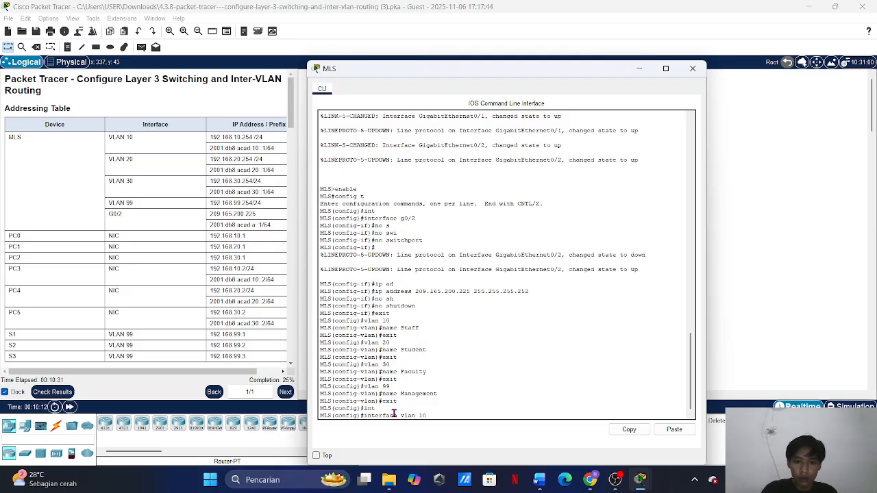
key(Return)
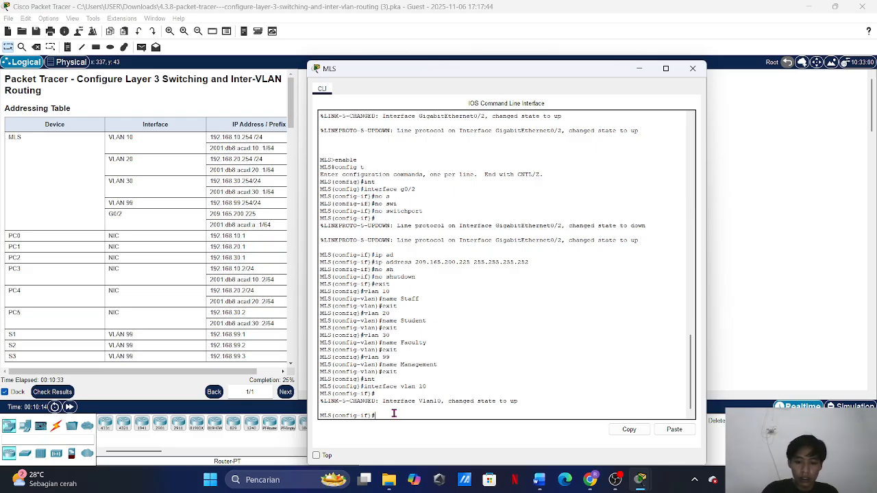
text(ip ad)
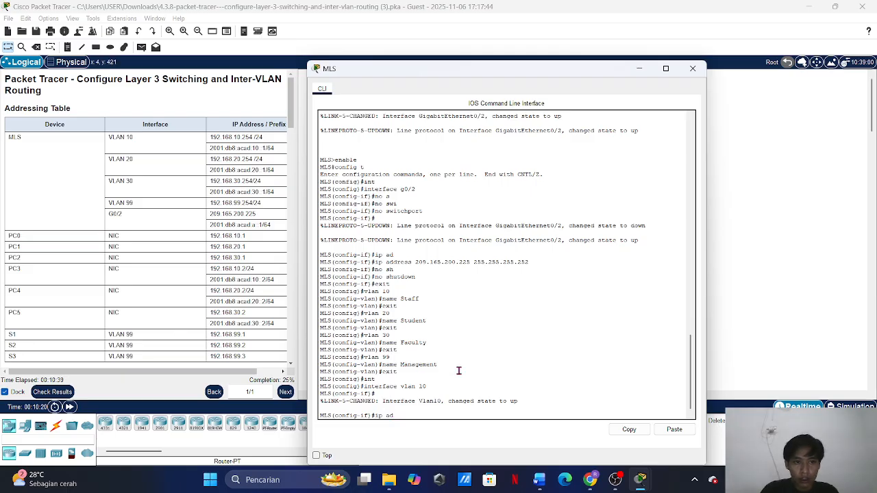
key(Tab)
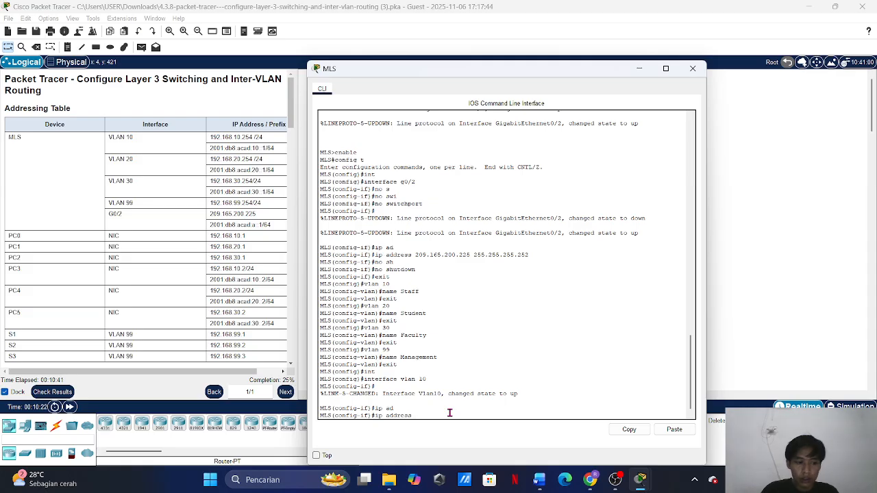
text(1922)
key(BackSpace)
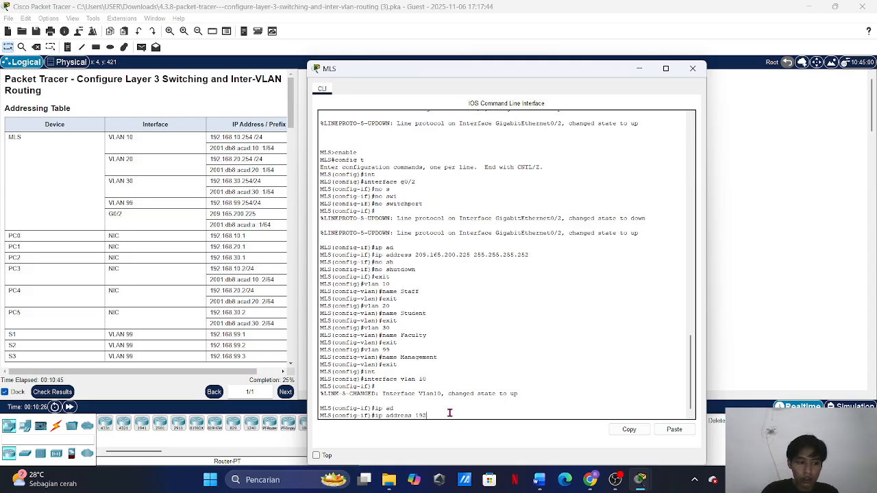
text(.168.10.254)
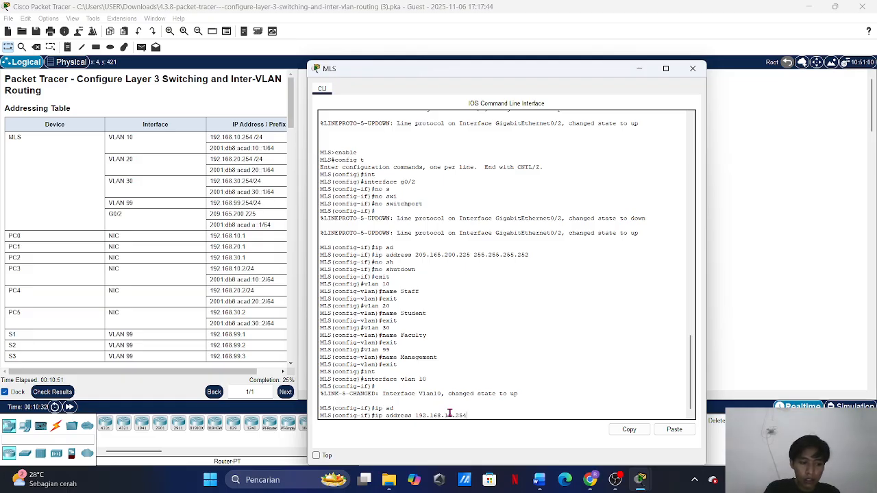
text( 255.)
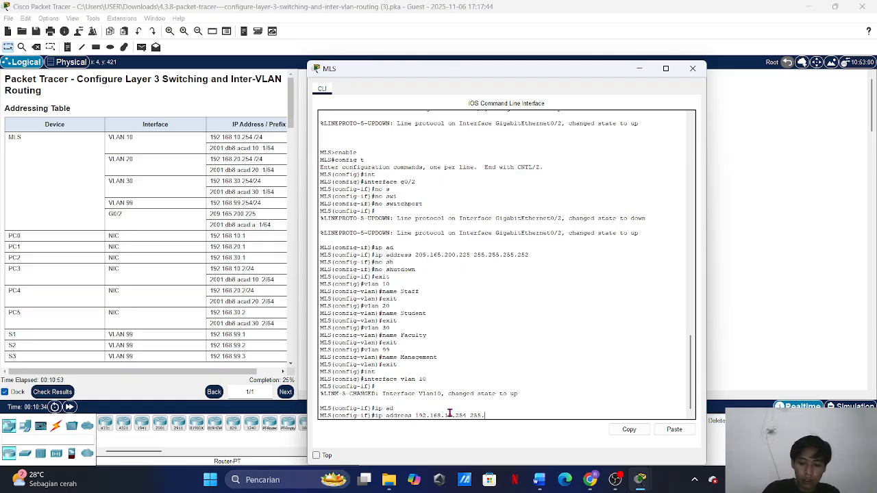
text(255.255)
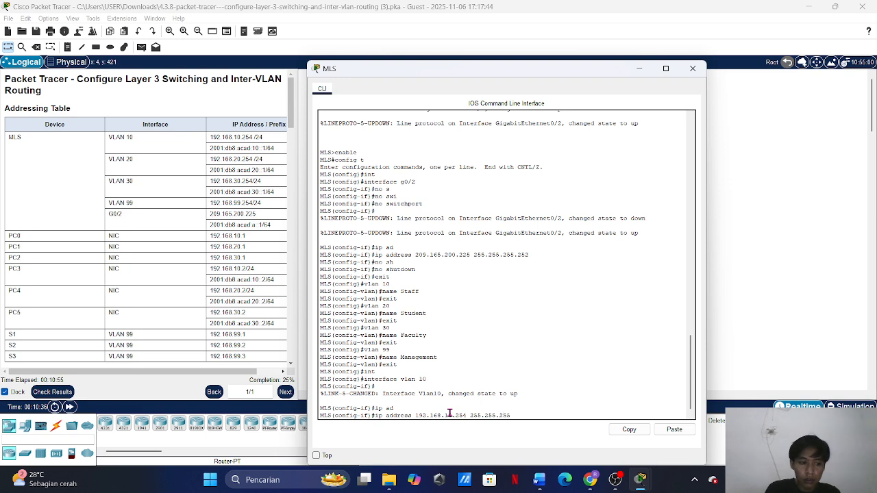
text(.0)
key(Return)
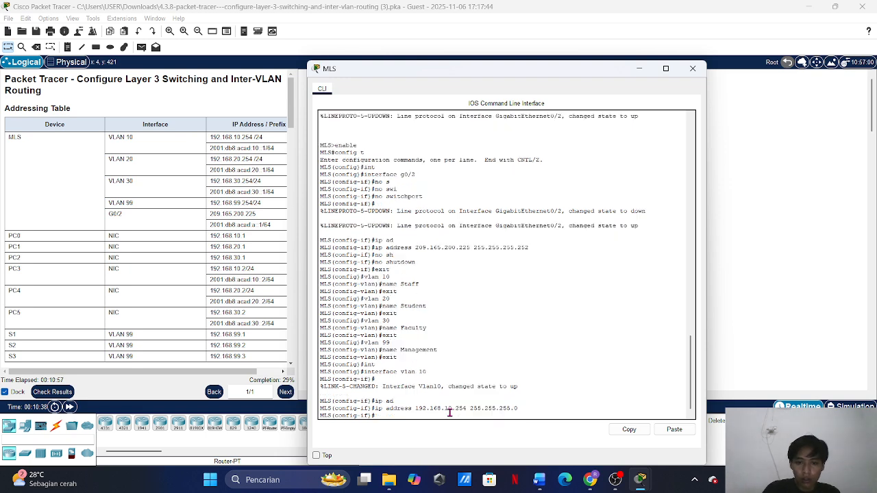
- Enable the VLAN 10 interface with no shutdown and return to global configuration mode
text(n)
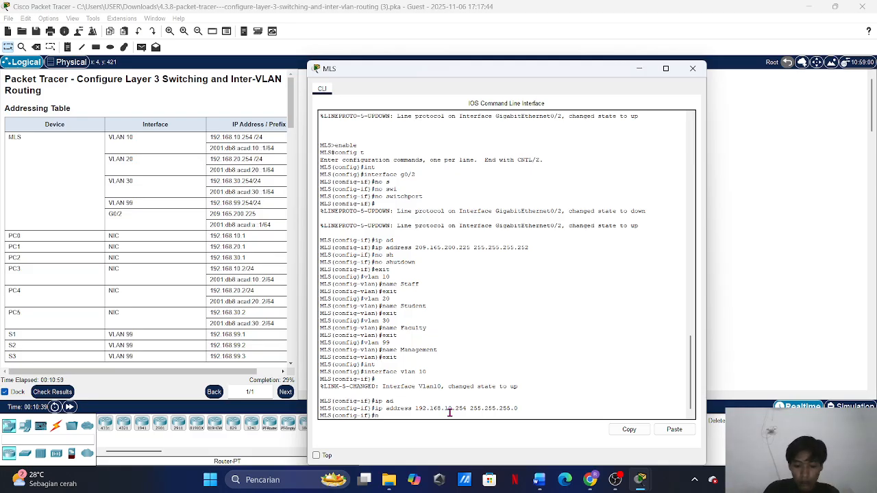
text(o sh)
key(Tab)
key(Return)
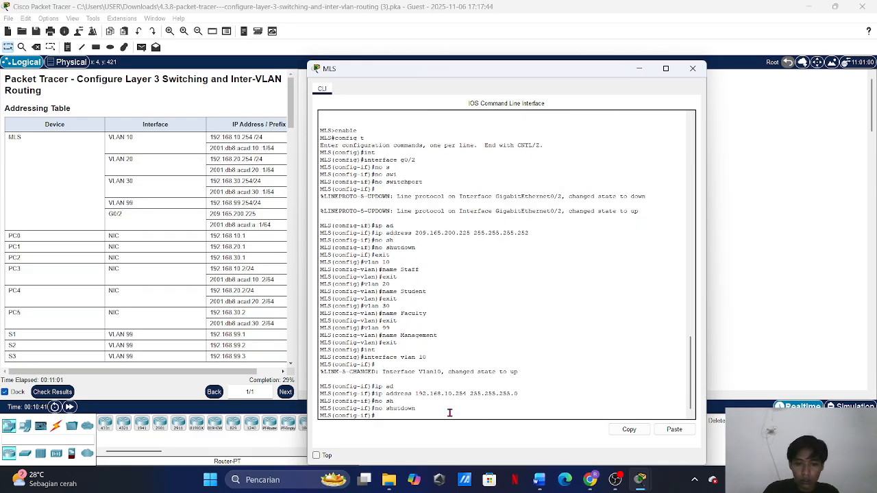
text(exit)
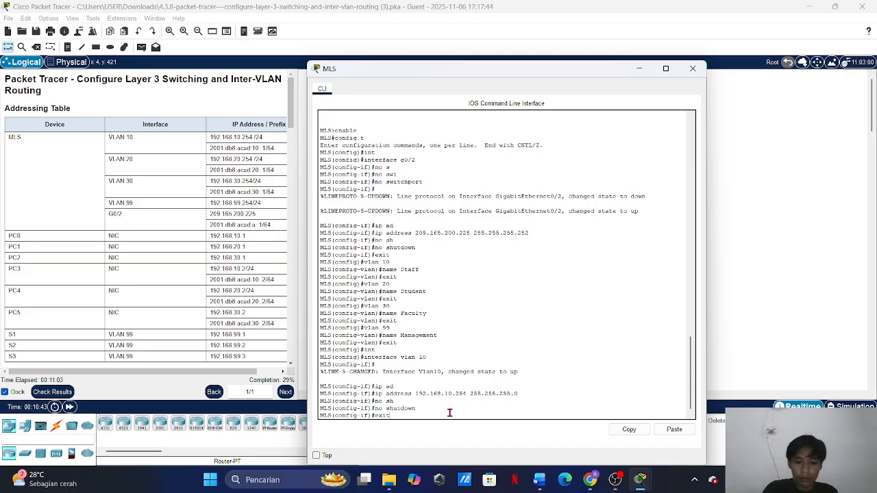
key(Return)
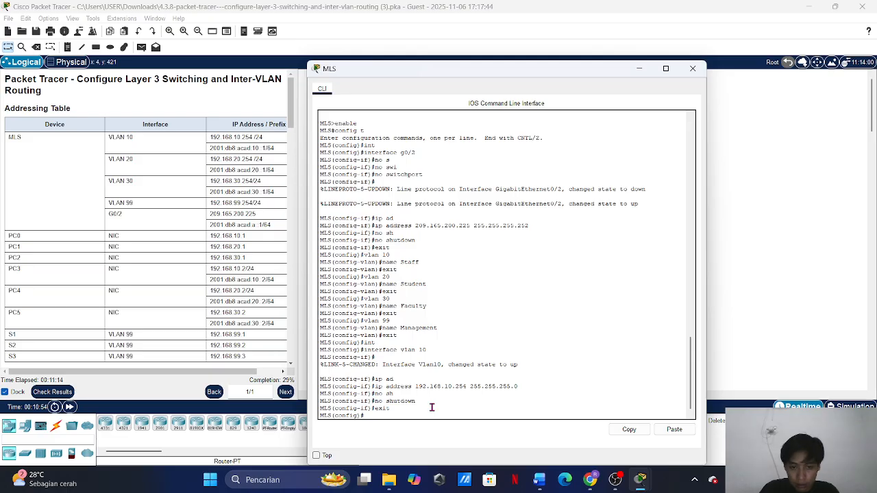
- Open Notepad with a new blank tab and move its window clear of the latest MLS commands
click(269, 478)
text(no)
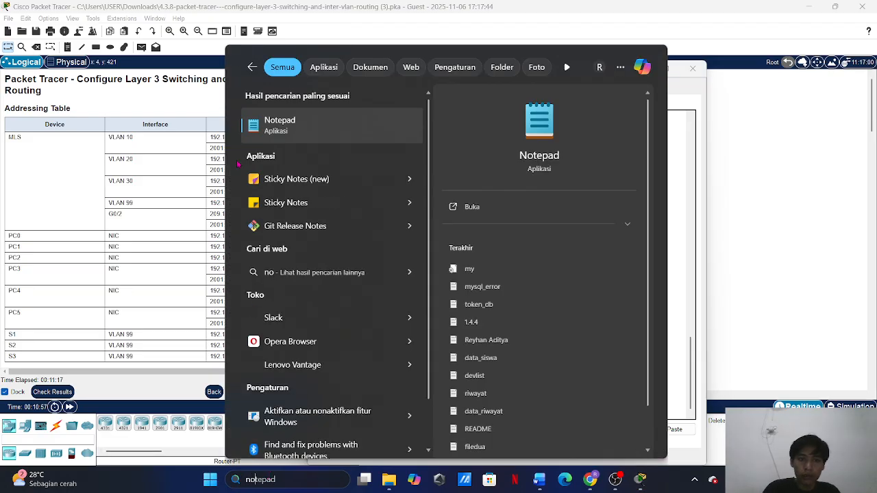
key(Return)
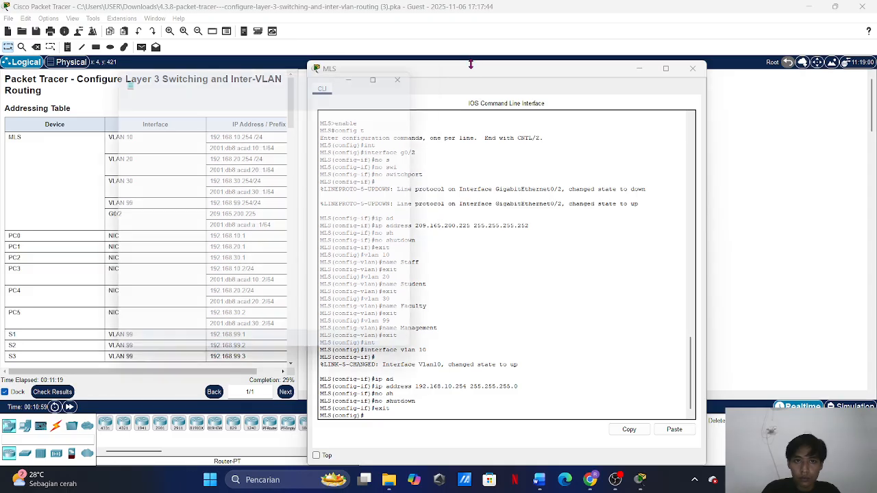
click(315, 75)
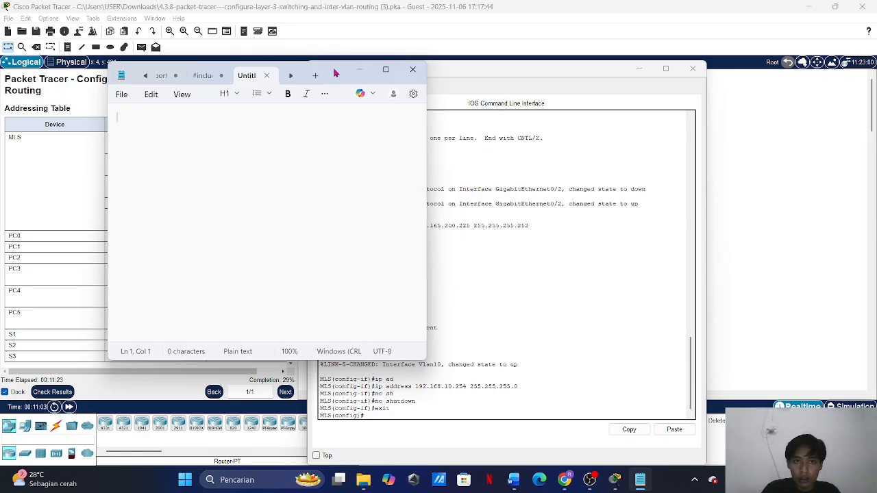
drag(336, 71, 268, 58)
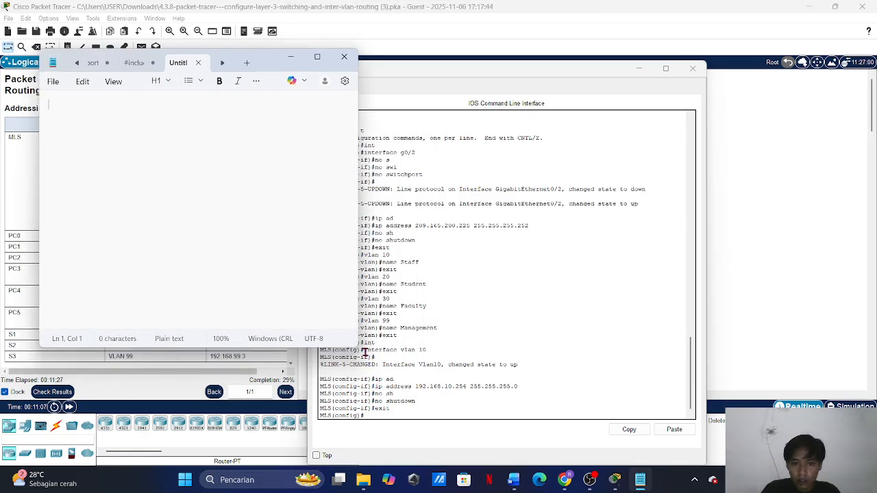
- Copy the command "interface vlan 10" from the MLS CLI into the blank Notepad tab
drag(365, 353, 429, 350)
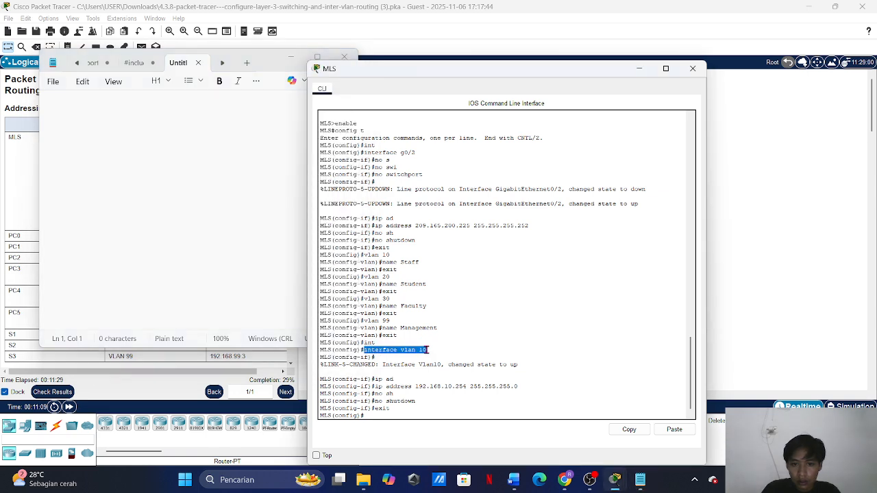
right_click(429, 350)
click(442, 355)
click(127, 115)
right_click(127, 115)
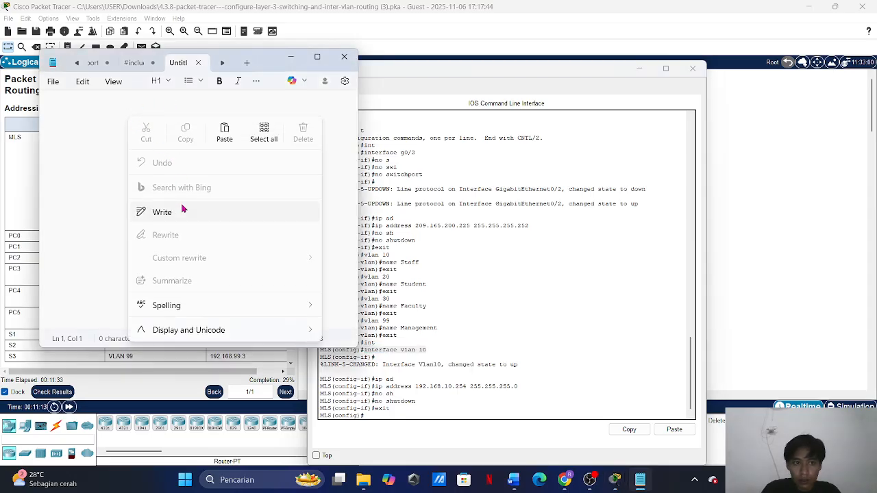
click(225, 134)
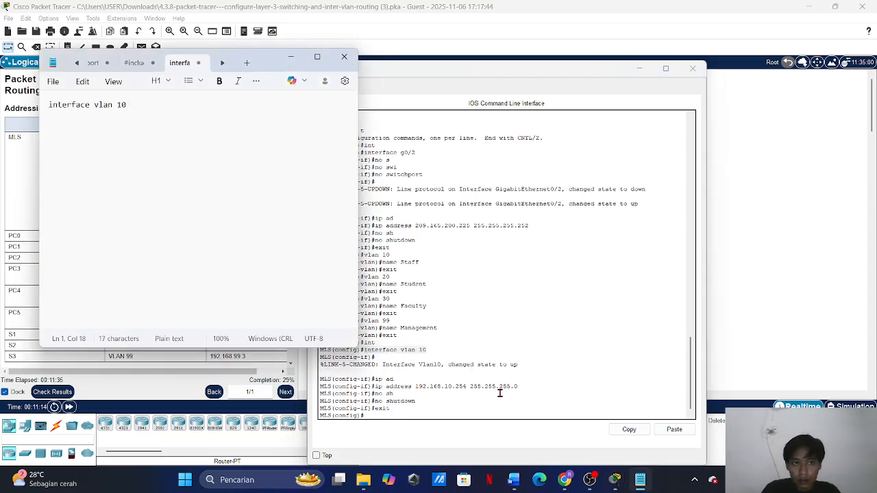
- Copy the command "ip address 192.168.10.254 255.255.255.0" from the MLS CLI onto the second line of the note
click(375, 386)
drag(376, 386, 532, 386)
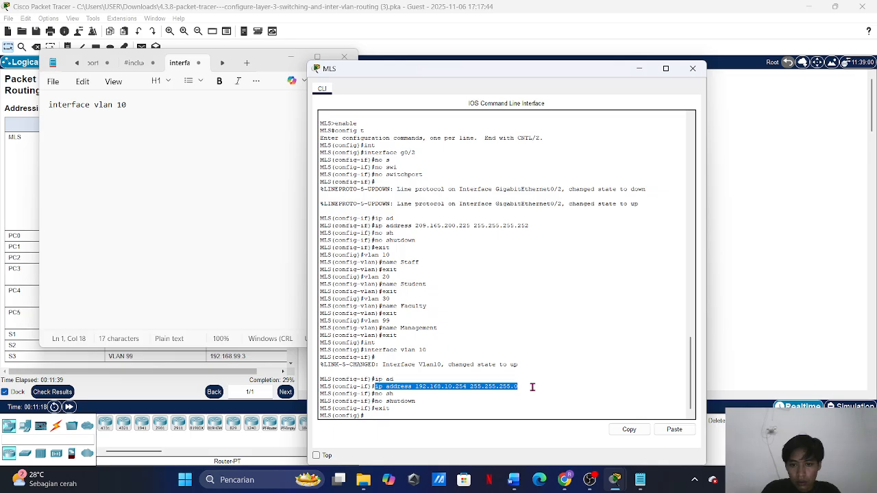
right_click(533, 391)
click(558, 394)
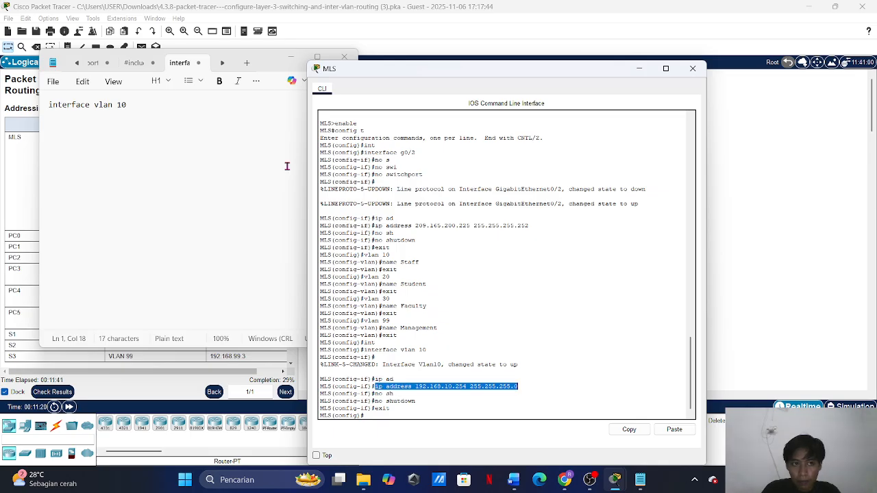
click(192, 115)
key(Return)
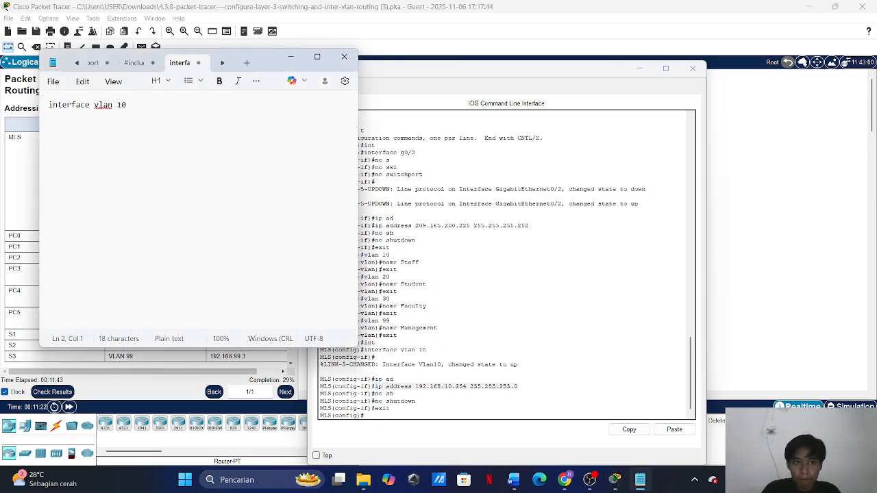
right_click(160, 151)
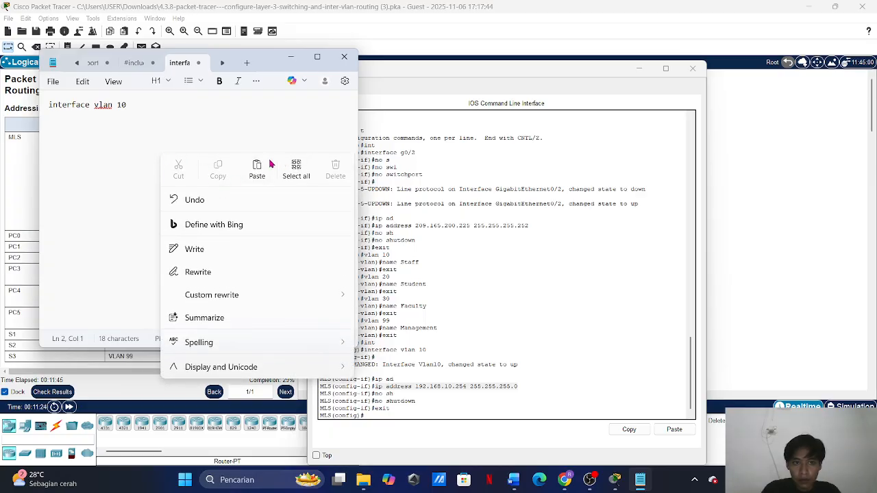
click(259, 166)
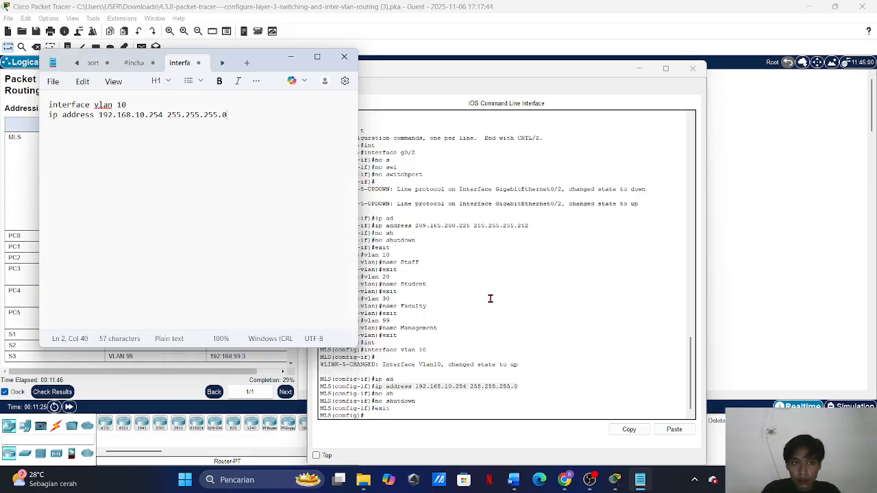
- Copy the command "no shutdown" from the MLS CLI onto the third line of the note
drag(373, 400, 416, 400)
right_click(438, 403)
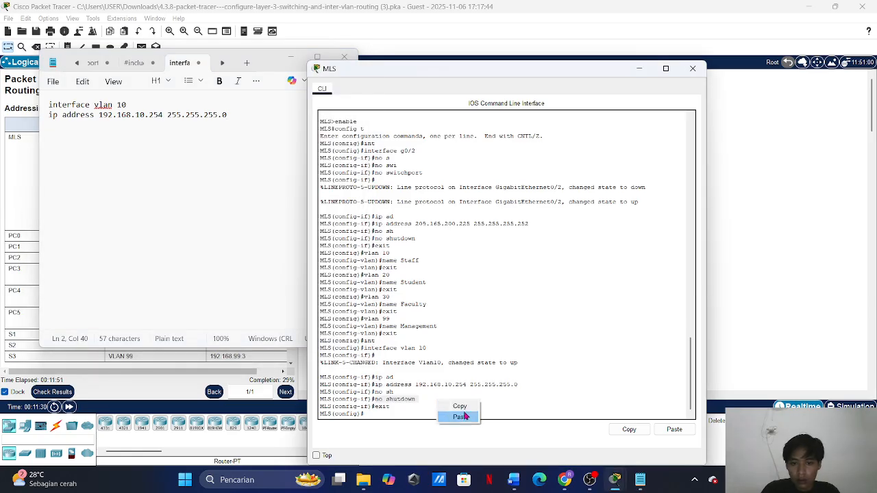
click(460, 407)
click(266, 116)
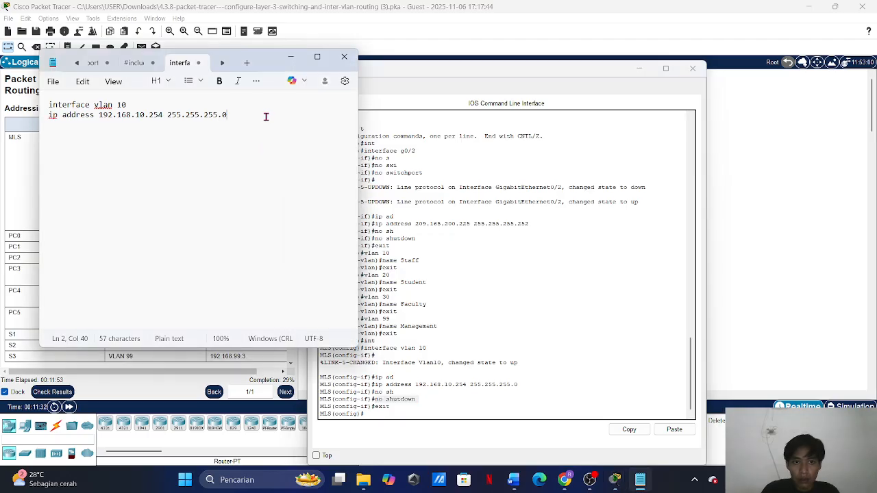
key(Return)
right_click(200, 126)
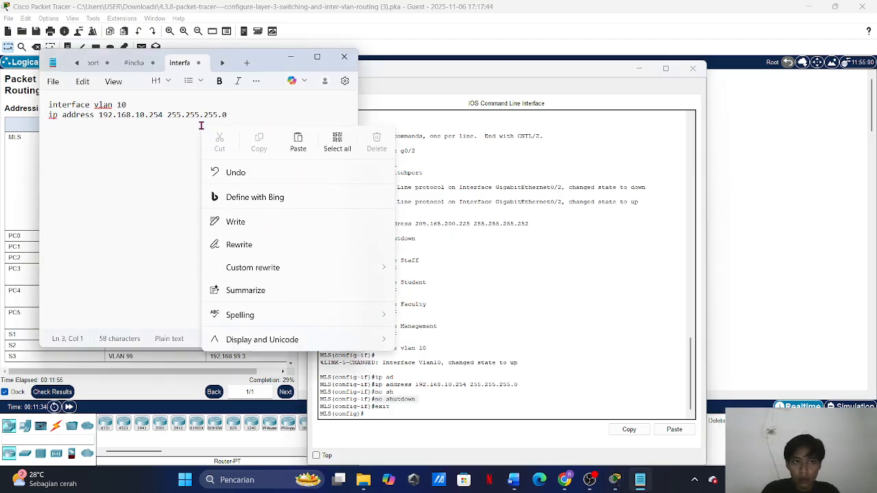
click(297, 142)
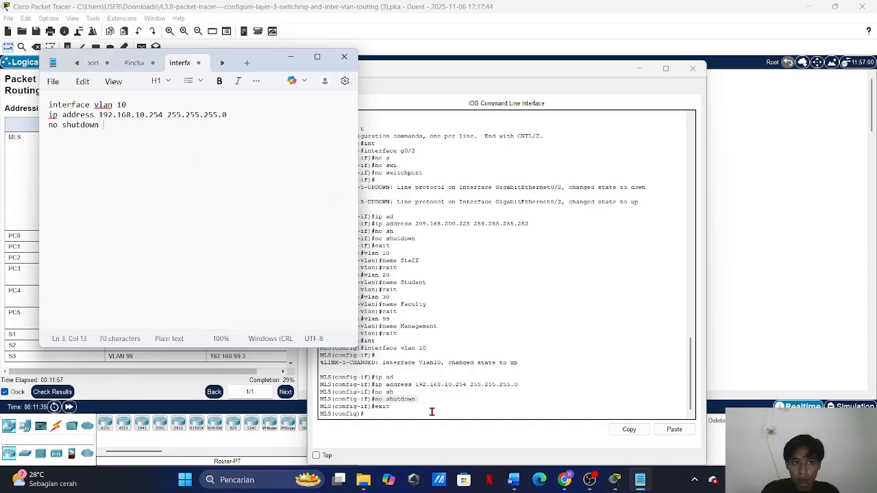
- Copy the command "exit" from the MLS CLI and paste it after "no shutdown" in the note
click(373, 410)
right_click(423, 414)
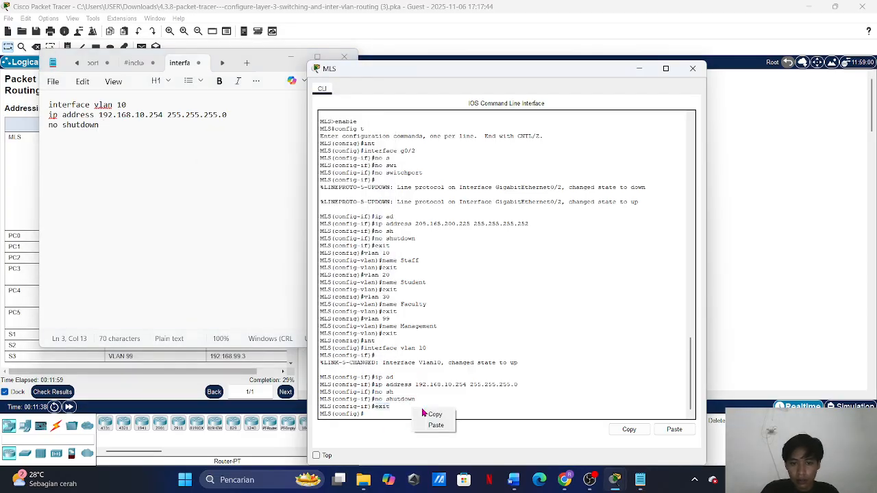
click(429, 415)
click(107, 126)
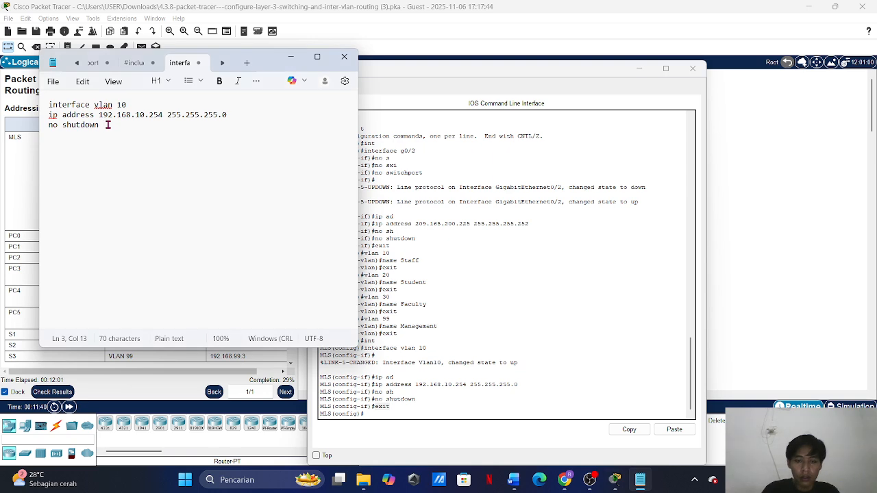
key(Return)
right_click(108, 124)
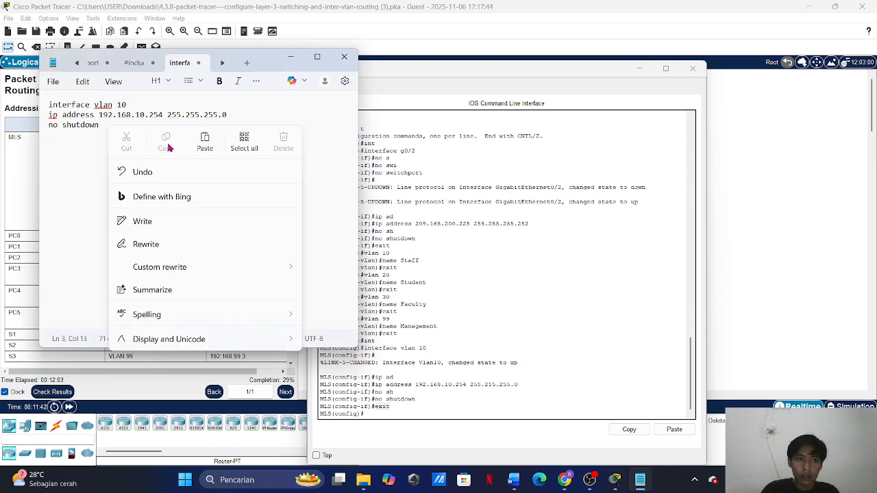
click(205, 140)
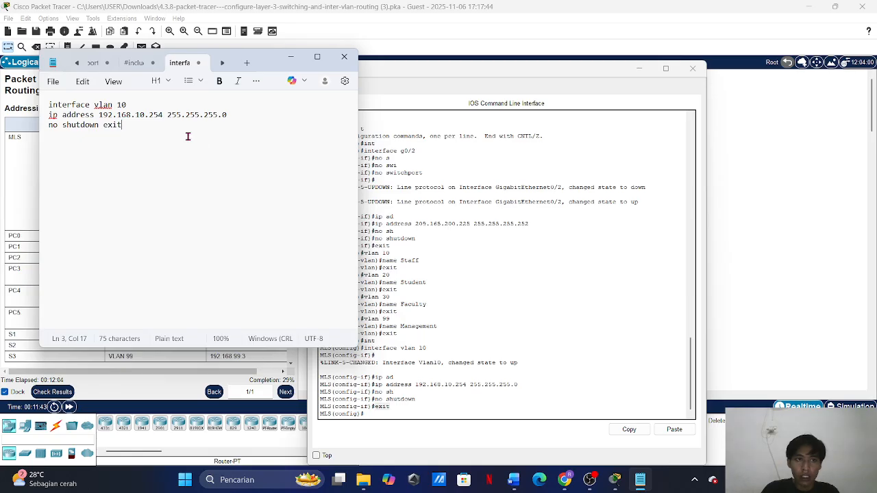
- Change the VLAN number in the note's interface command to 20 and move "exit" onto its own line
click(129, 104)
key(BackSpace)
key(BackSpace)
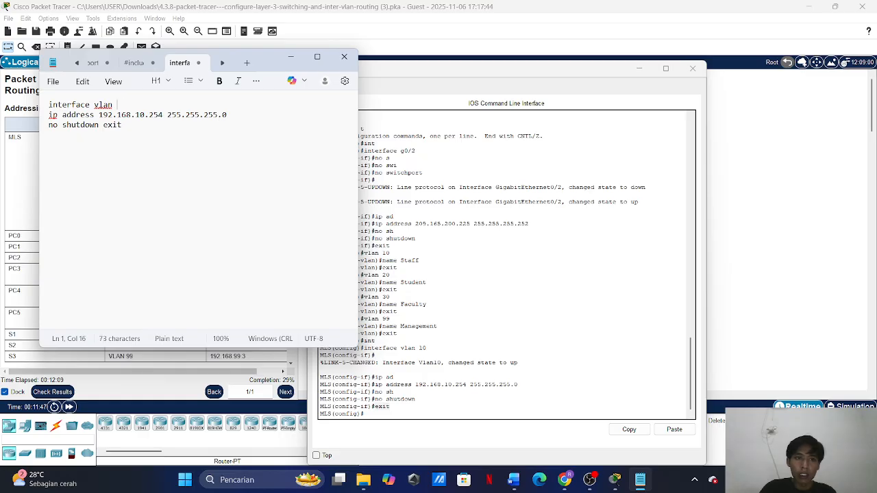
text(20)
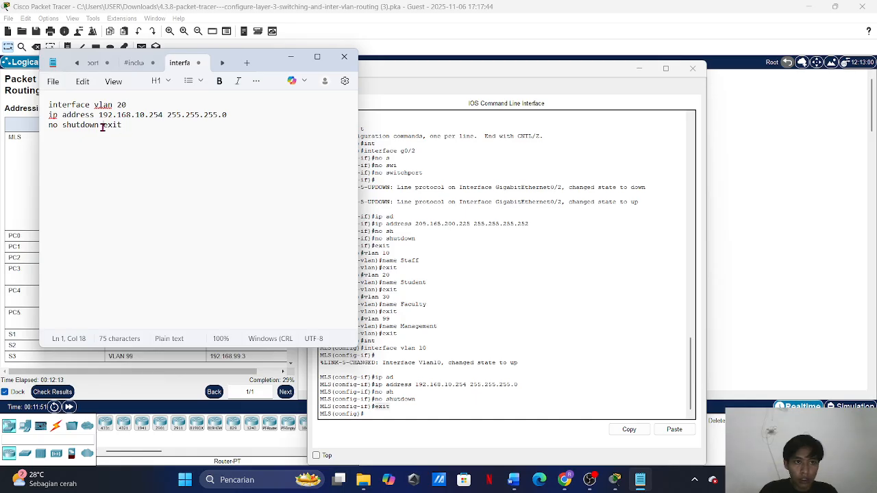
click(99, 125)
key(Return)
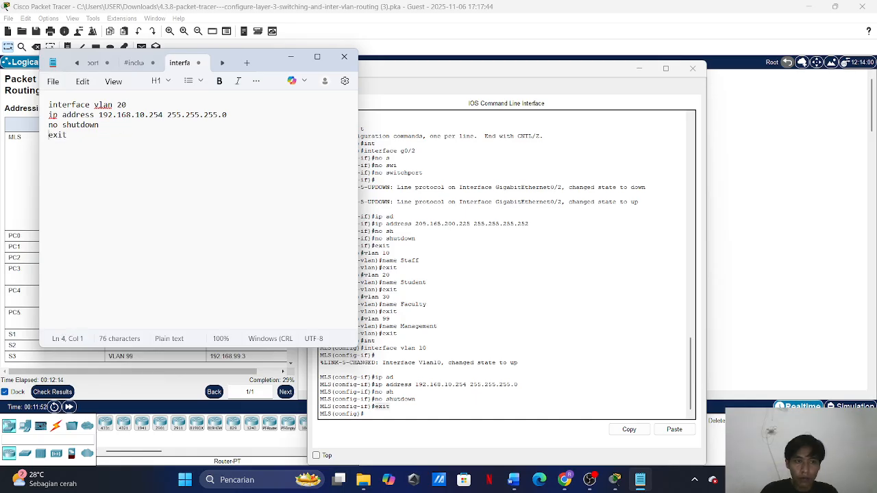
- Change the IP address in the note's second line to 192.168.20.254
click(139, 114)
key(BackSpace)
text(2)
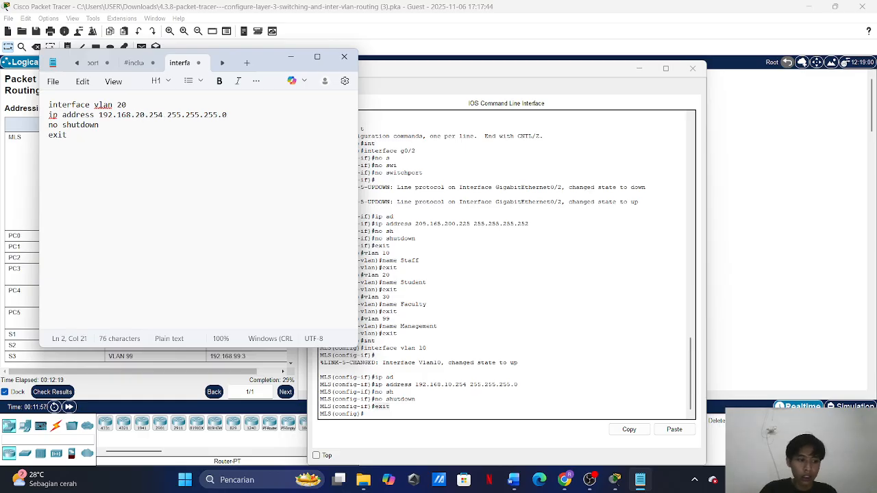
text(0)
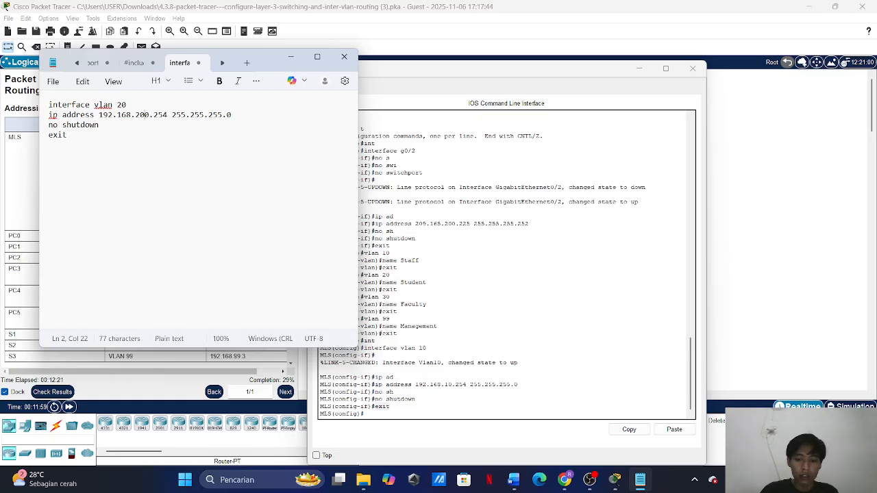
key(BackSpace)
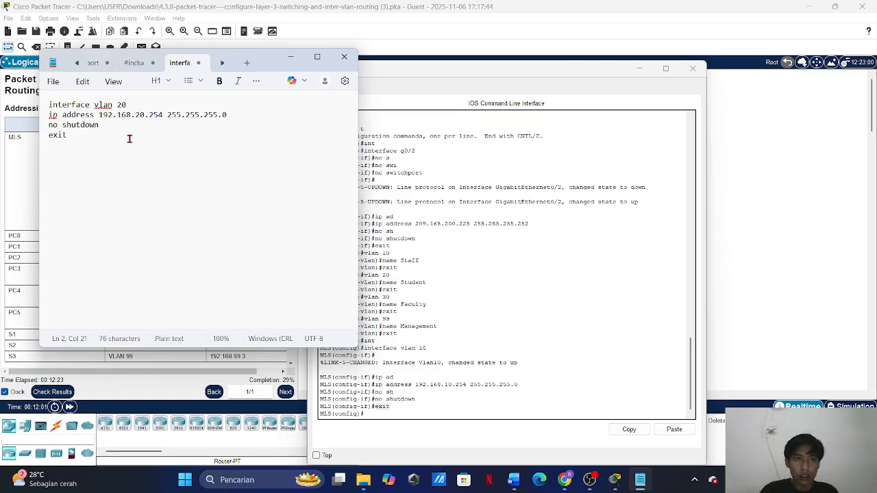
- Copy the four VLAN 20 commands from the note and paste them at the MLS CLI configuration prompt
click(76, 144)
drag(76, 143, 48, 105)
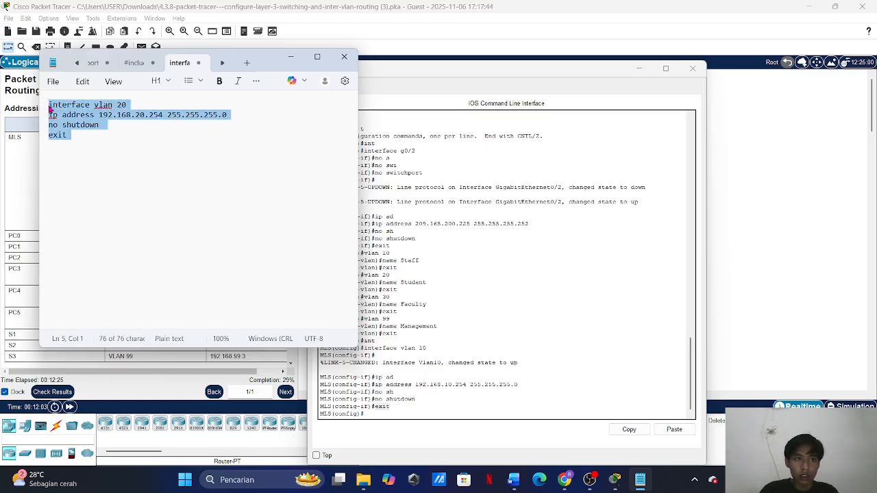
right_click(50, 107)
click(102, 125)
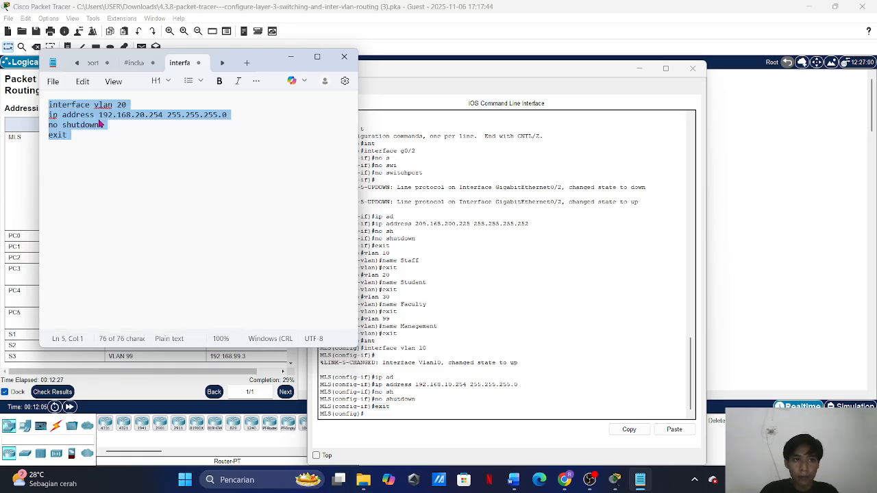
click(388, 415)
right_click(388, 416)
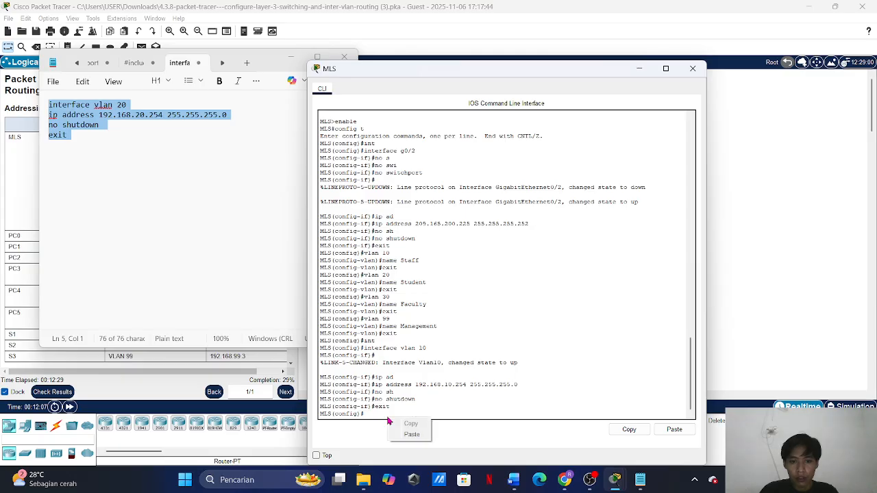
click(419, 436)
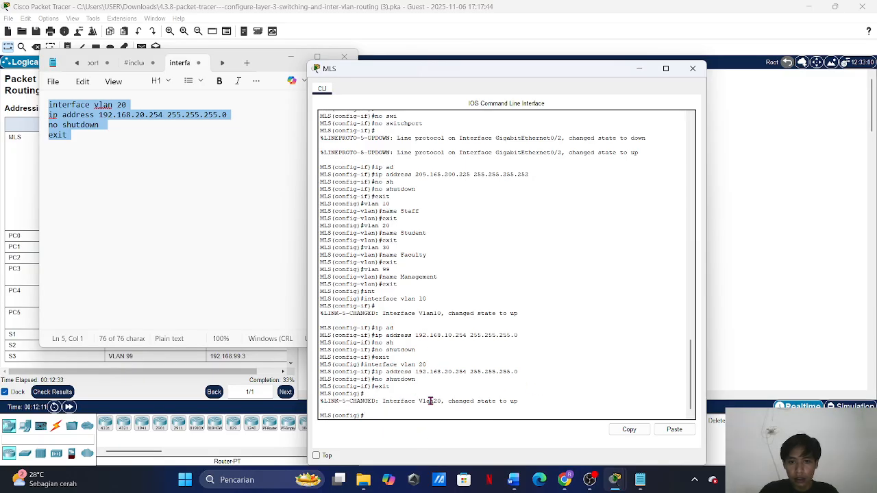
- Update the note's commands for VLAN 30 with the IP address 192.168.30.254
click(128, 106)
key(BackSpace)
key(BackSpace)
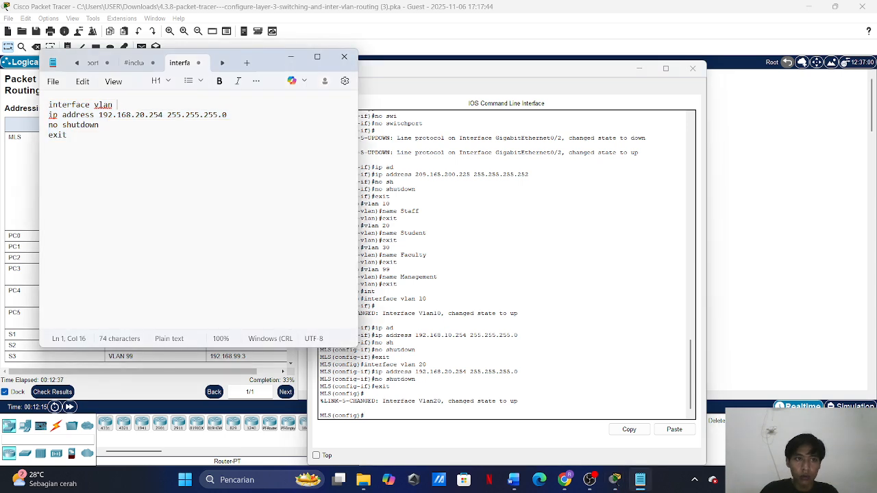
text(30)
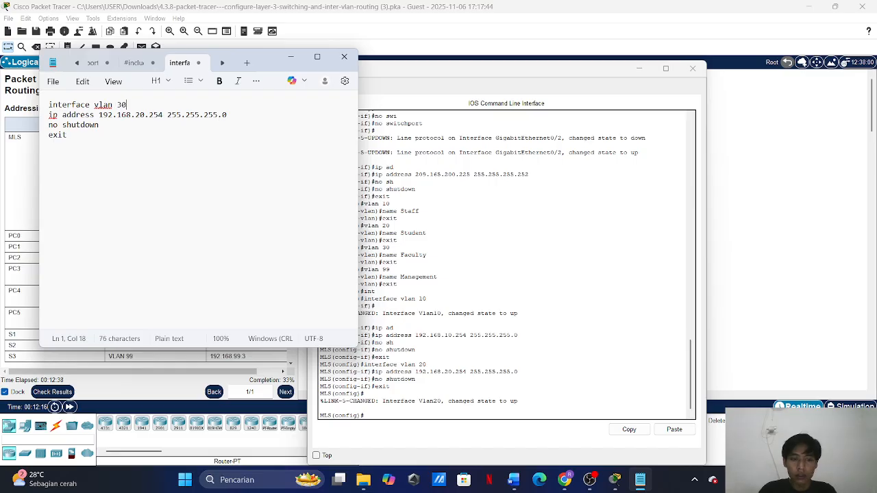
click(139, 116)
text(0)
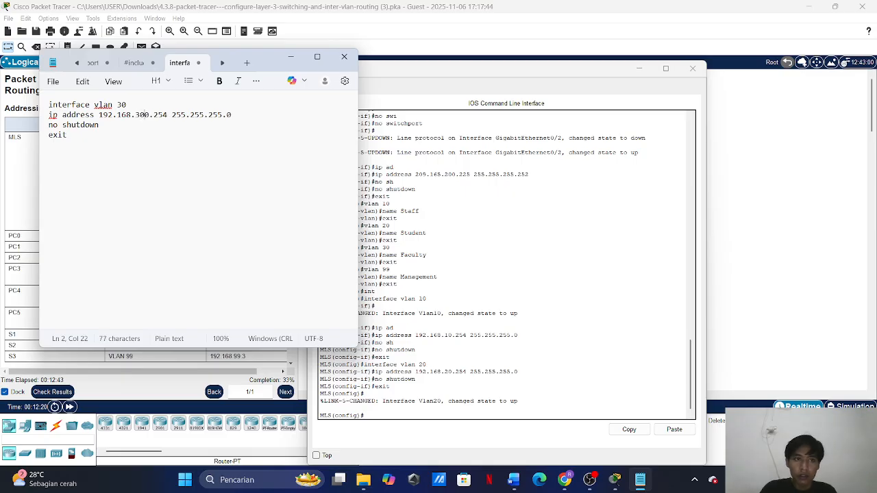
key(BackSpace)
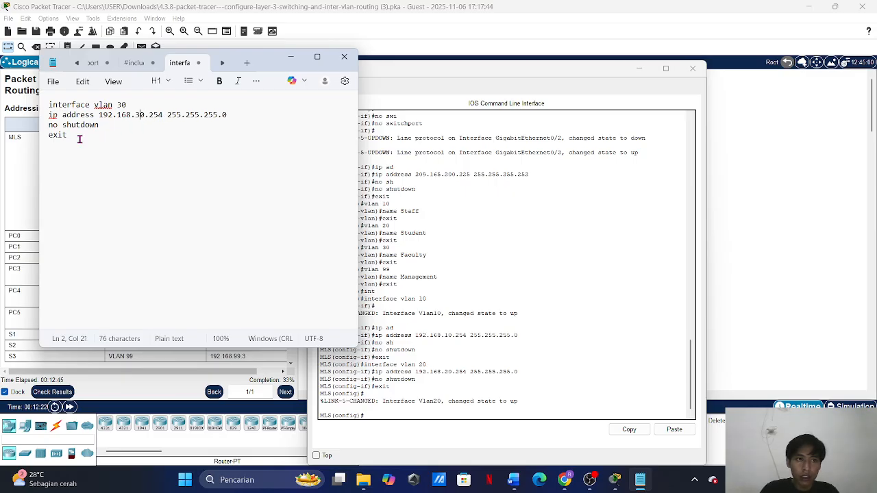
- Copy the VLAN 30 command block from the note and paste it into the MLS CLI
drag(78, 137, 50, 105)
right_click(65, 119)
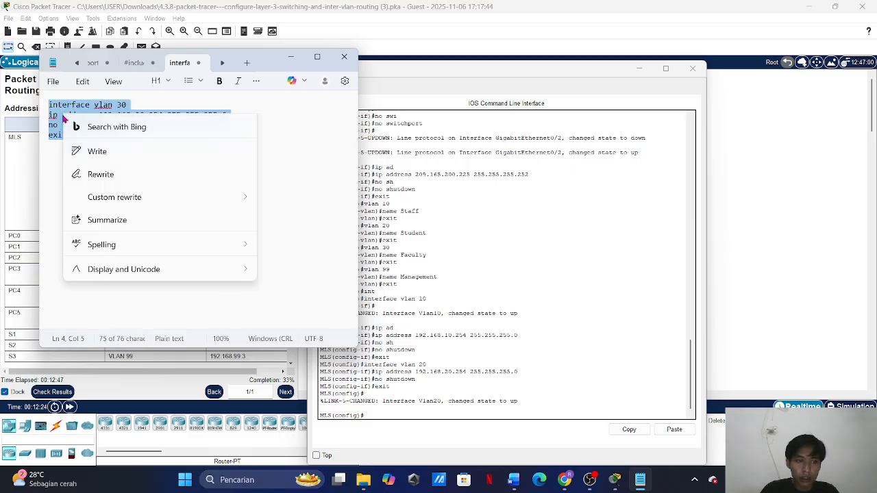
click(121, 131)
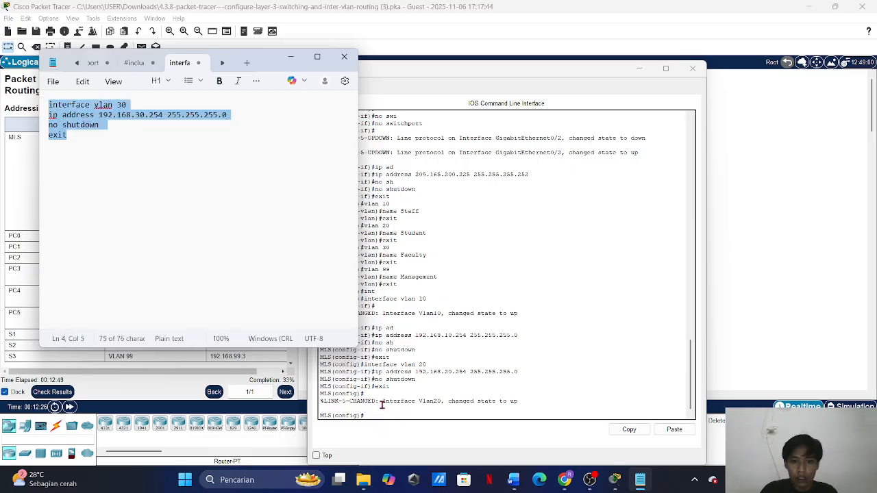
click(381, 416)
right_click(381, 416)
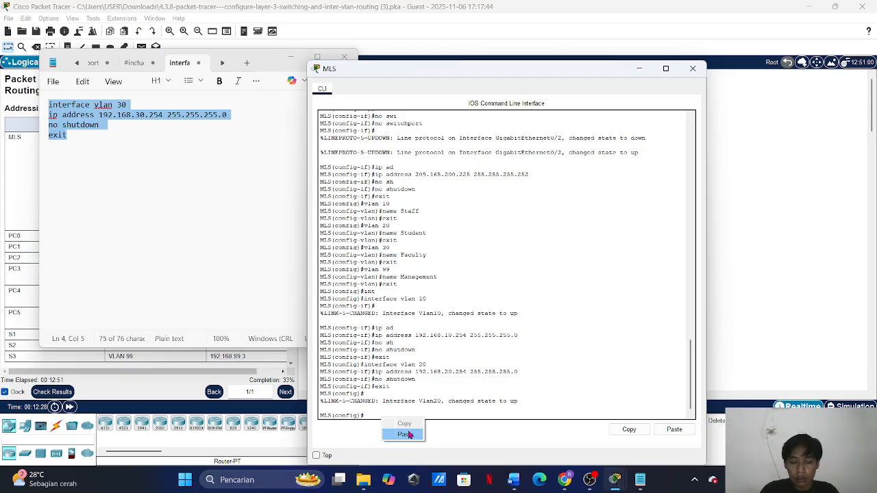
click(406, 434)
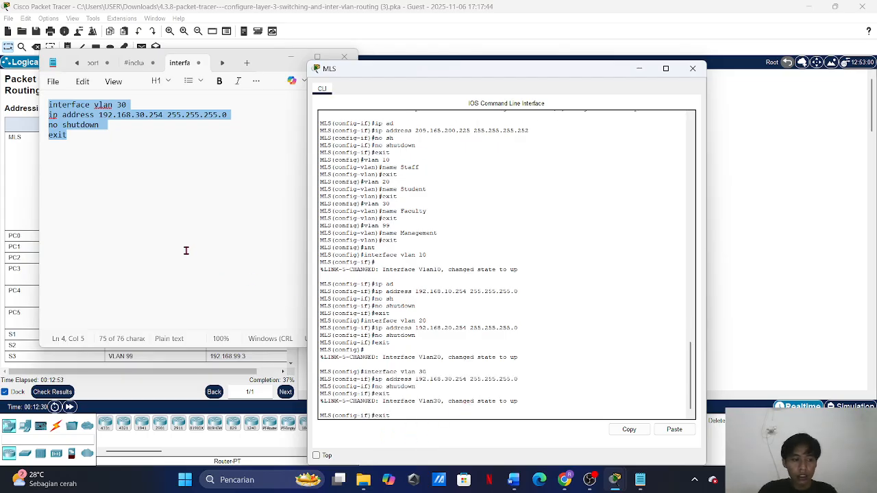
- Update the note's commands for VLAN 99 with the IP address 192.168.99.254
click(129, 104)
key(BackSpace)
key(BackSpace)
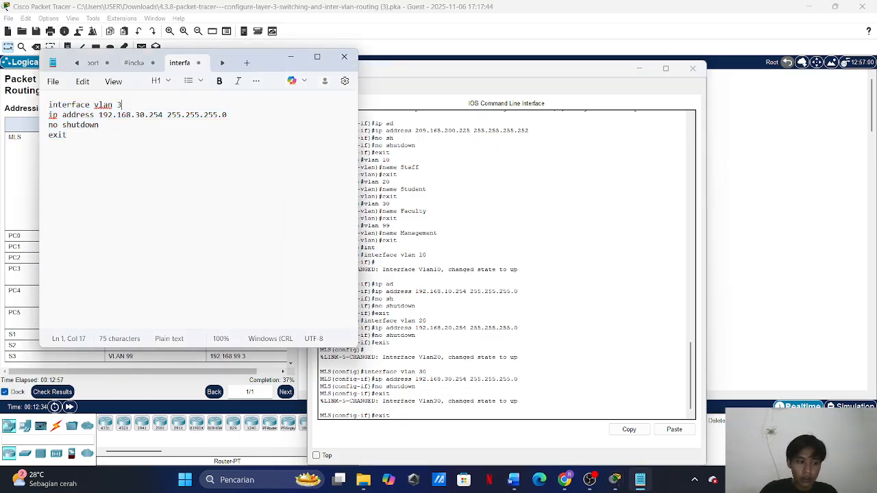
text(99)
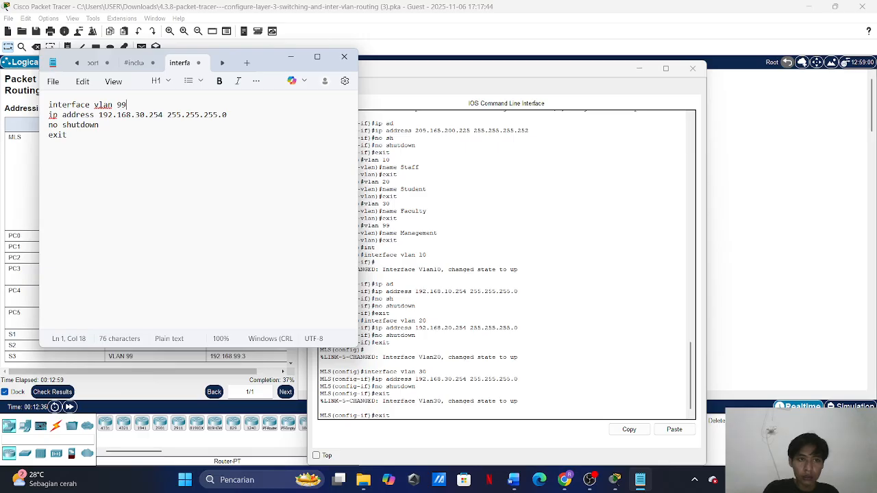
click(144, 115)
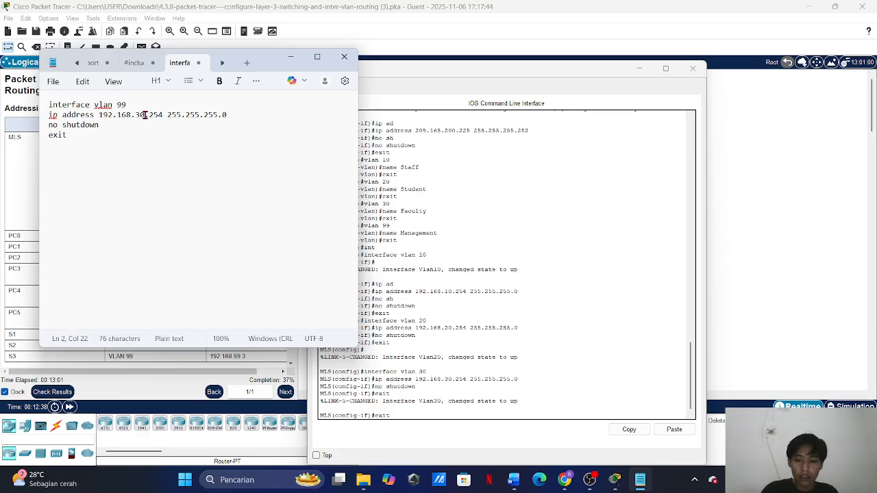
key(BackSpace)
key(BackSpace)
text(99)
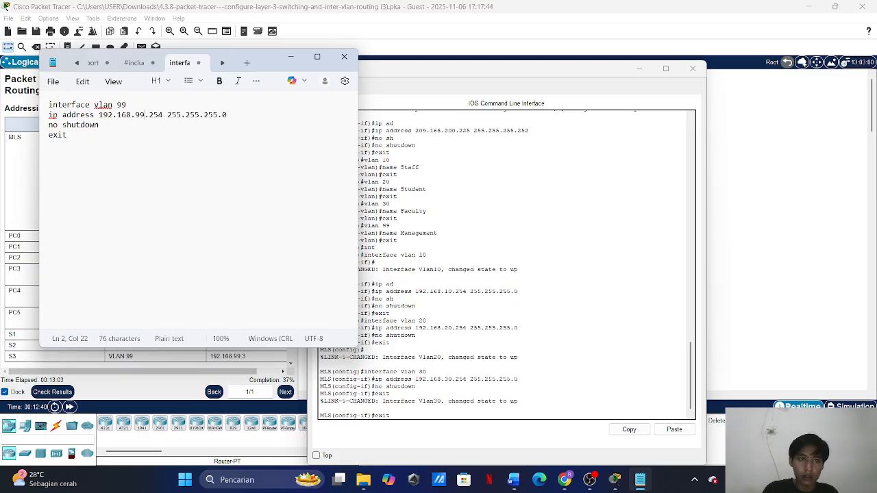
- Copy the VLAN 99 command block, run the pending "exit" in the MLS CLI, and paste the block there
key(ctrl+a)
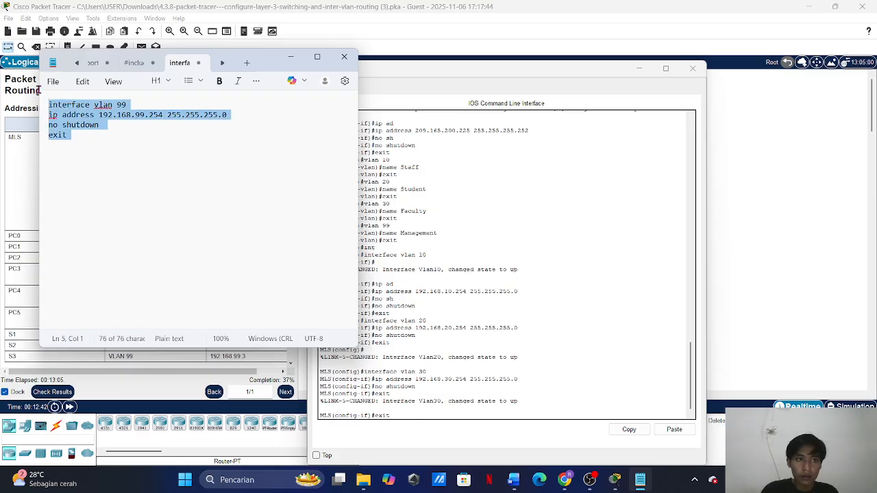
right_click(69, 106)
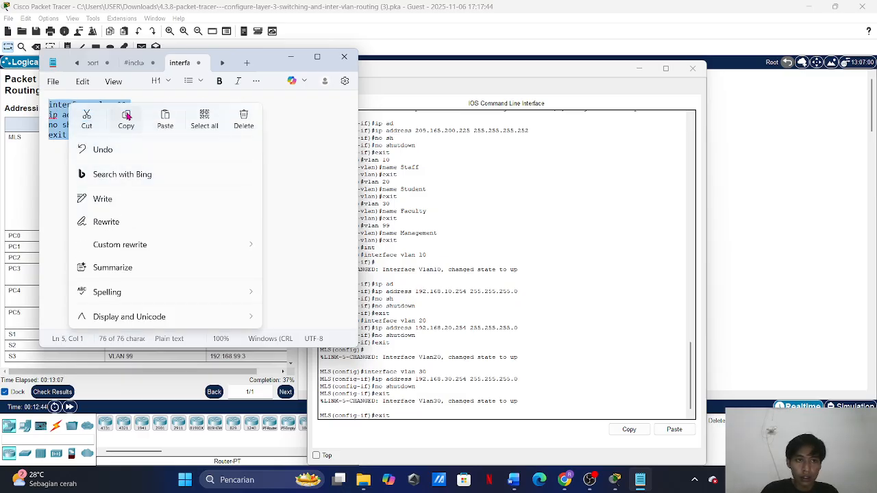
click(126, 116)
click(418, 416)
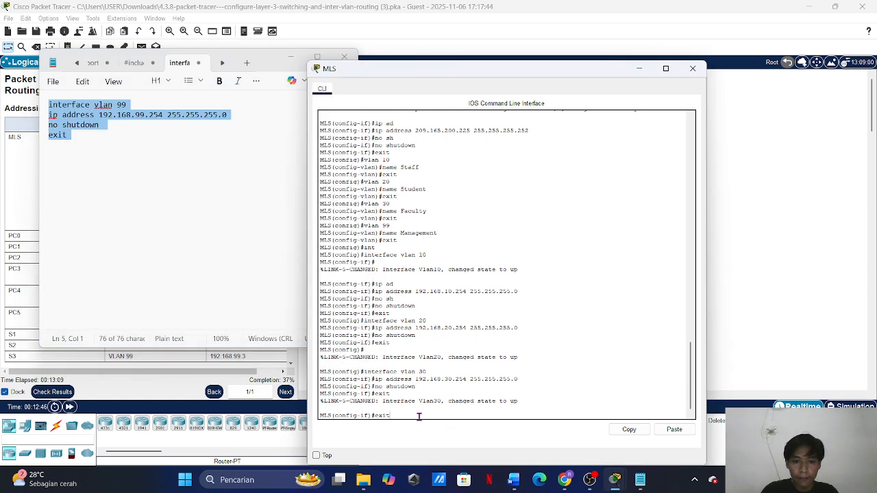
key(Return)
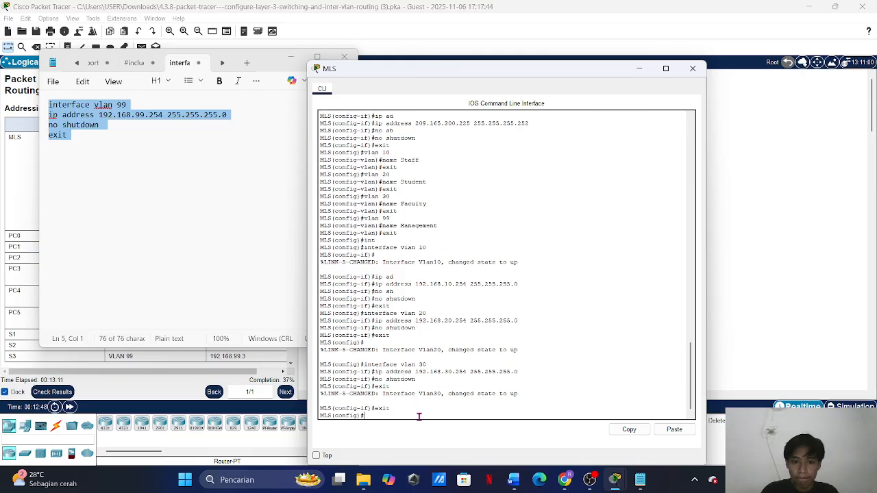
right_click(419, 416)
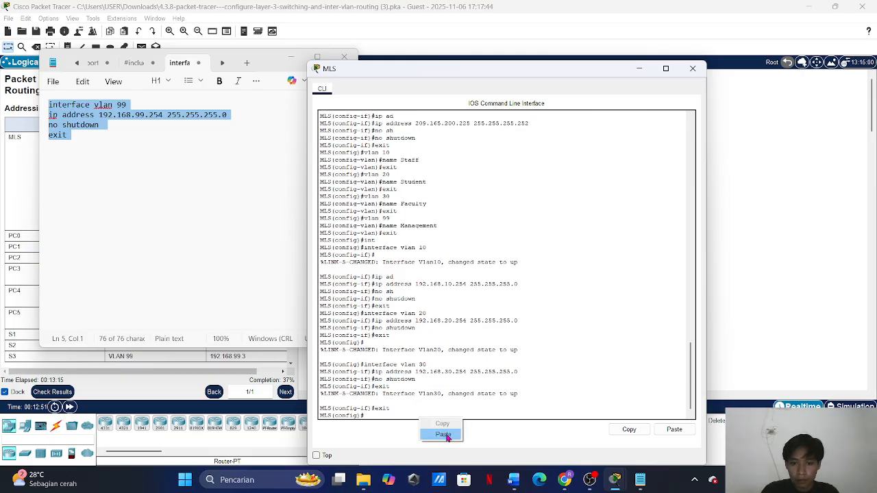
click(447, 436)
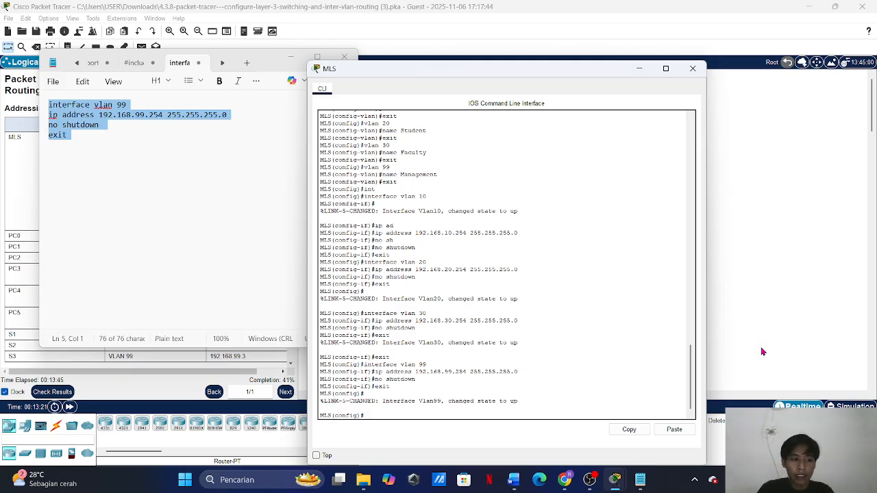
- Return to the MLS CLI and enter interface configuration mode for g0/1
click(786, 321)
click(453, 101)
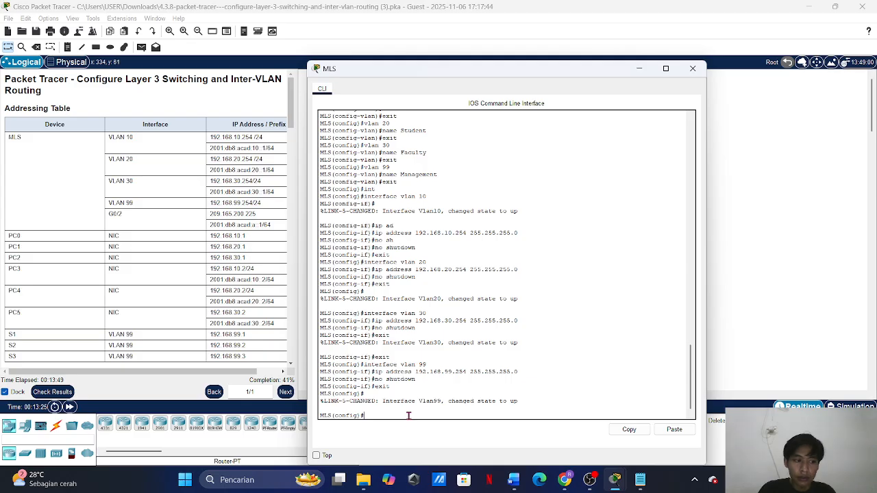
text(nt)
key(Tab)
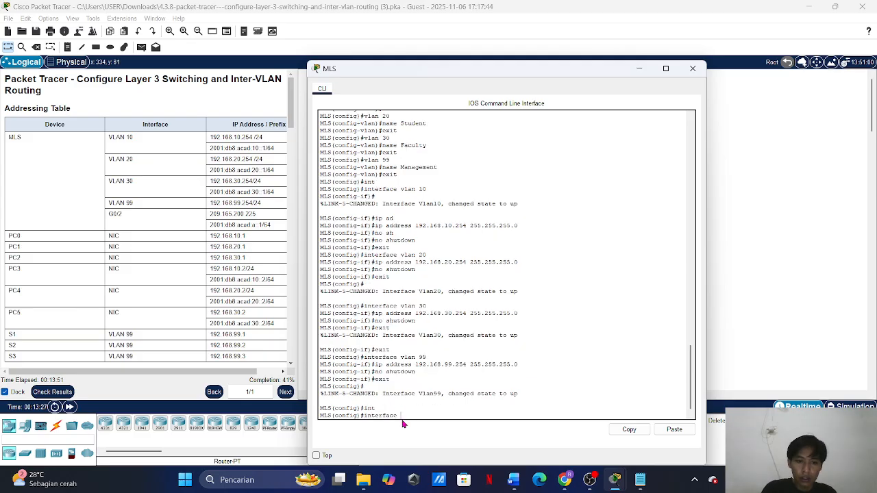
text(g0/)
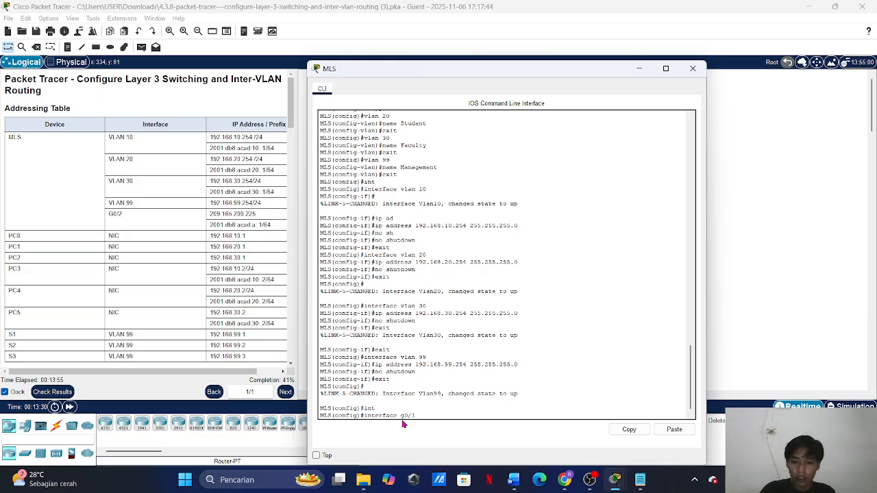
text(1)
key(Return)
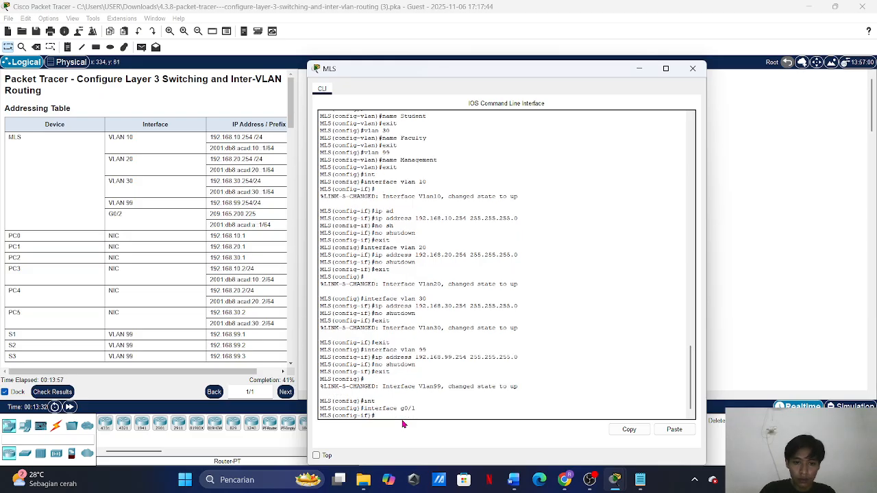
- Set the trunk encapsulation on MLS interface g0/1 to dot1Q with "switchport trunk encapsulation dot1Q"
text(sw)
key(Tab)
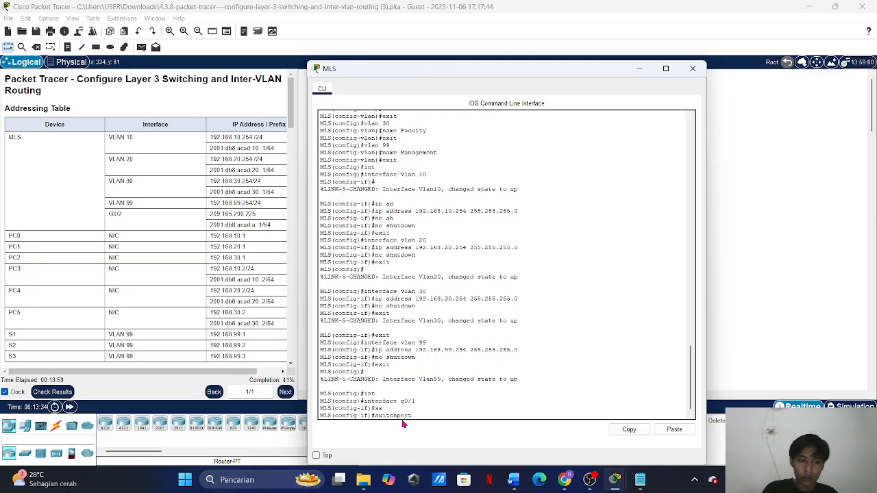
text(t)
key(Tab)
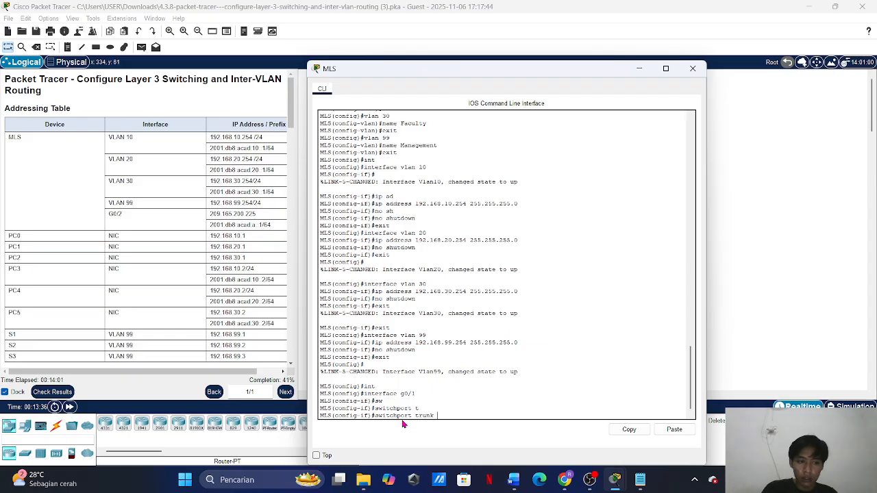
text(en)
key(Tab)
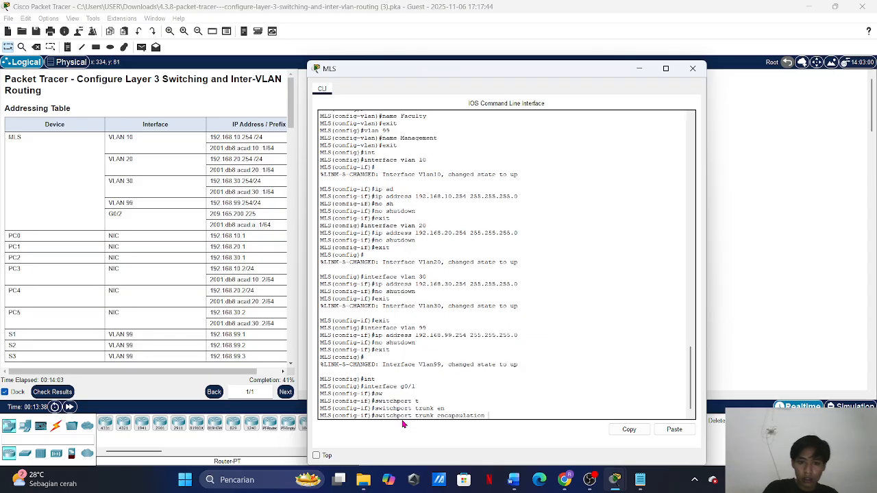
text(d)
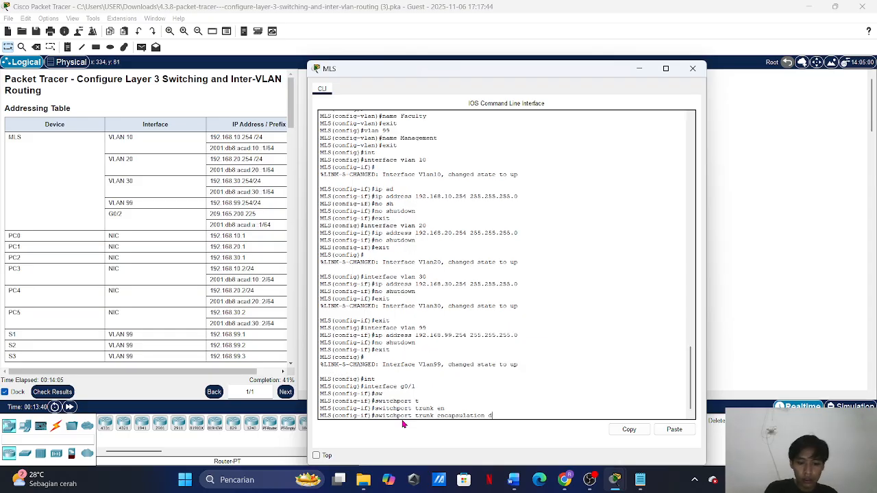
text(ot)
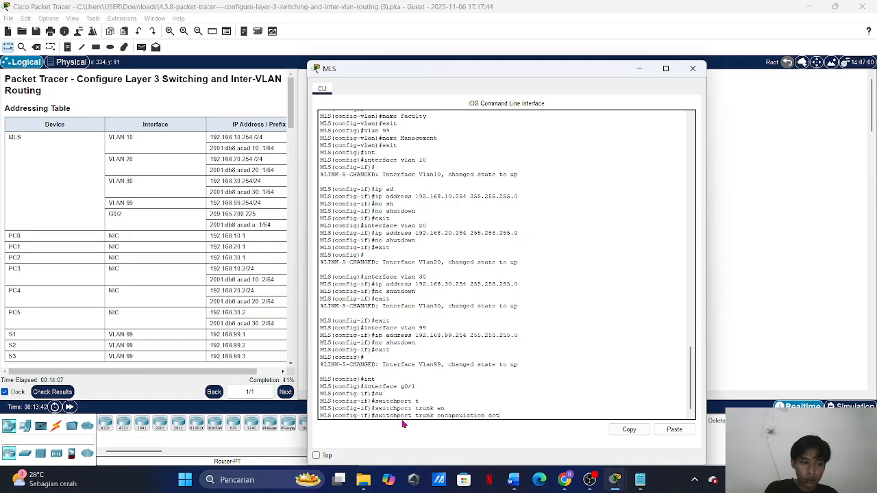
text(1q)
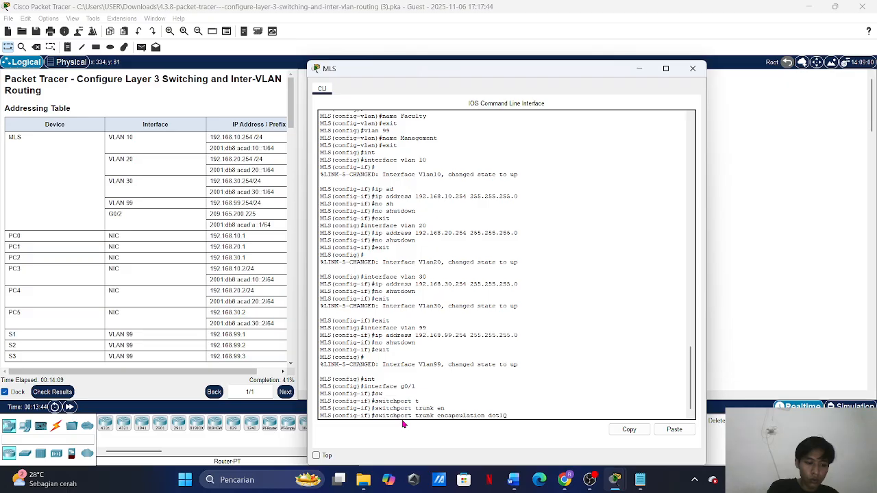
key(Return)
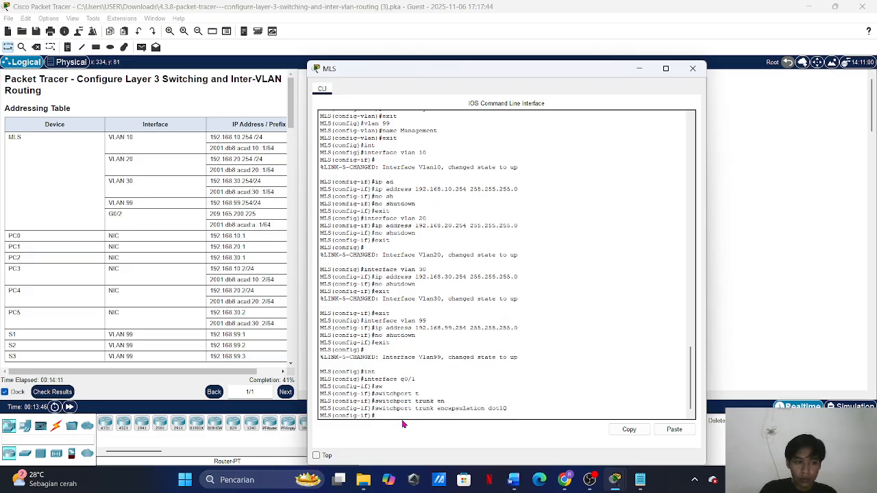
- Put MLS interface g0/1 into trunk mode with "switchport mode trunk"
text(sw)
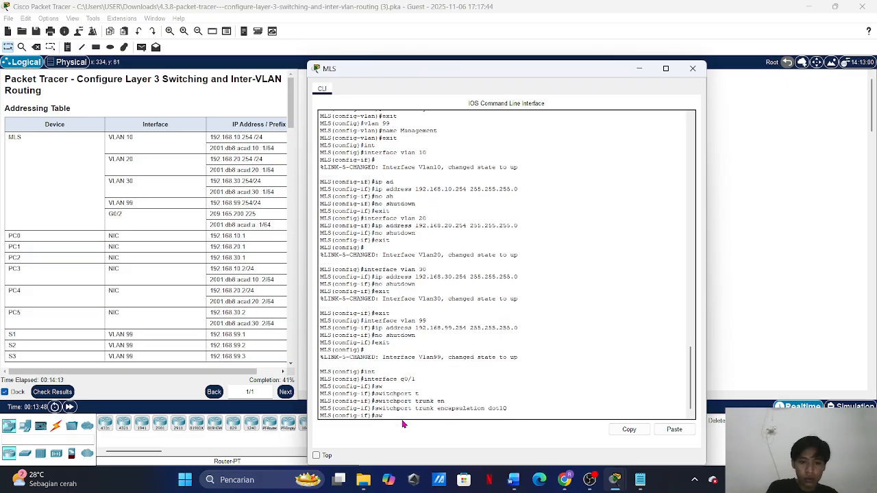
key(Tab)
text(mo)
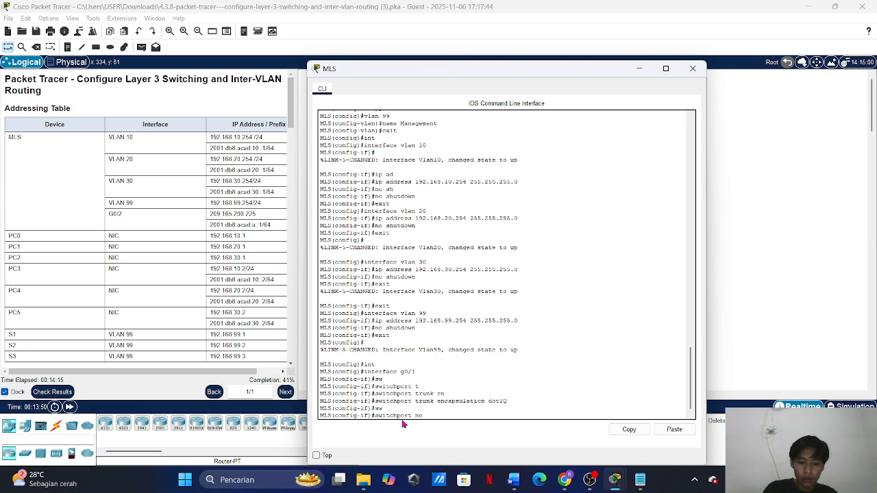
text(de tr)
key(Tab)
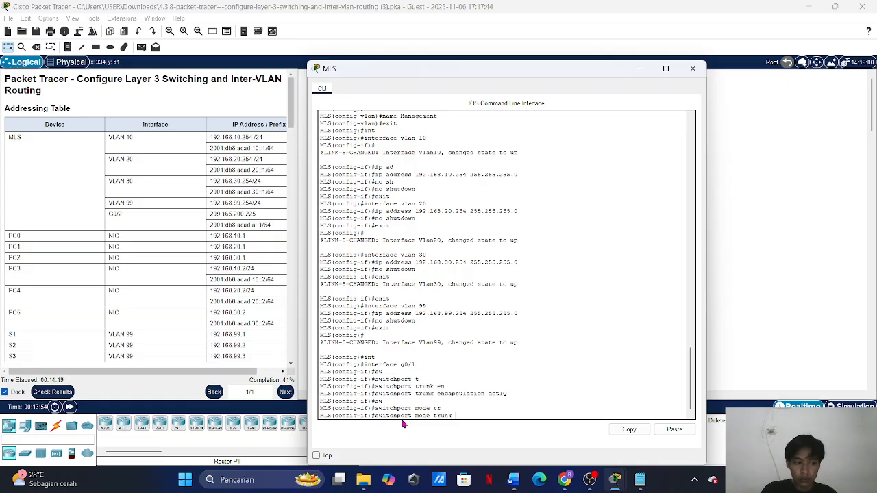
key(Return)
- Assign VLAN 99 as the native VLAN of the g0/1 trunk on MLS with "switchport trunk native vlan 99"
text(a)
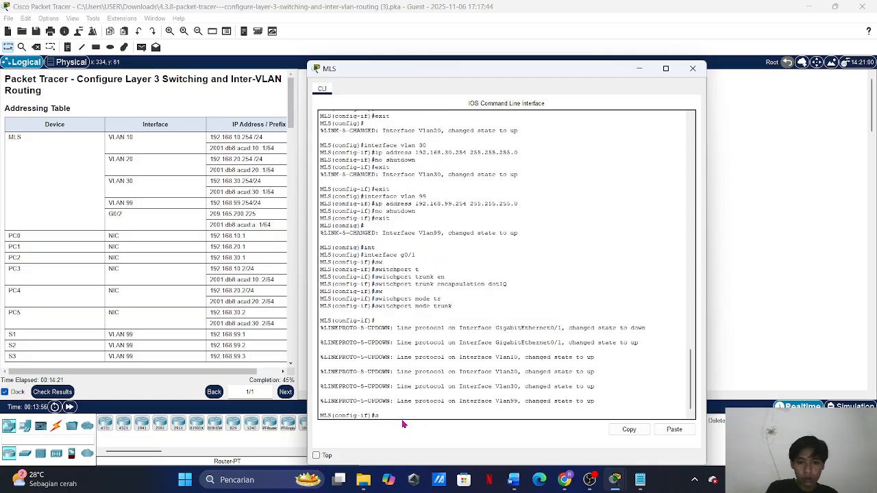
text(w)
key(Tab)
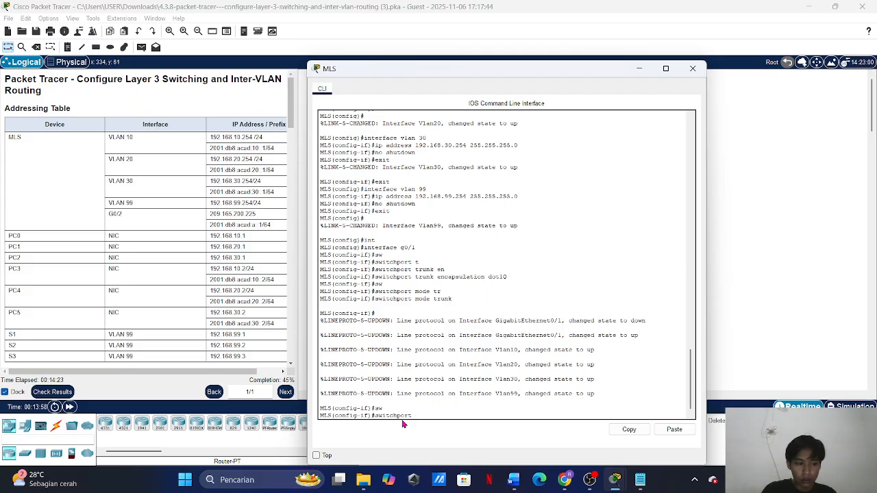
text(t)
key(Tab)
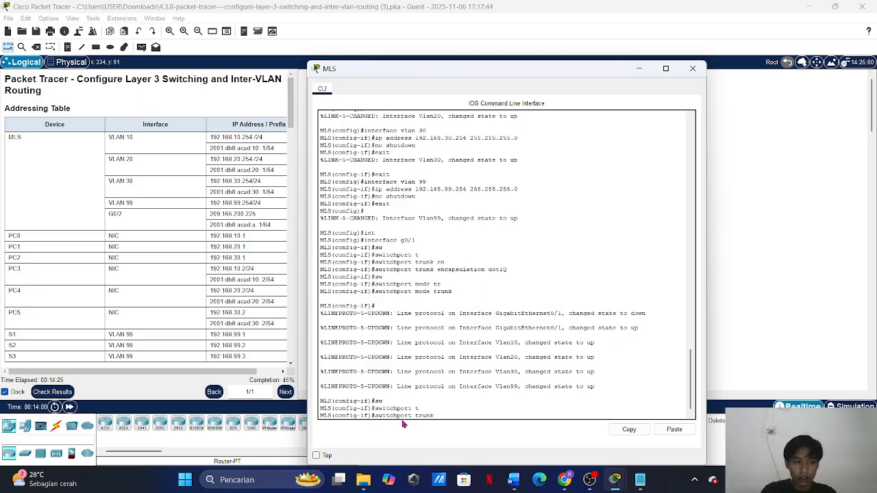
text(na)
key(Tab)
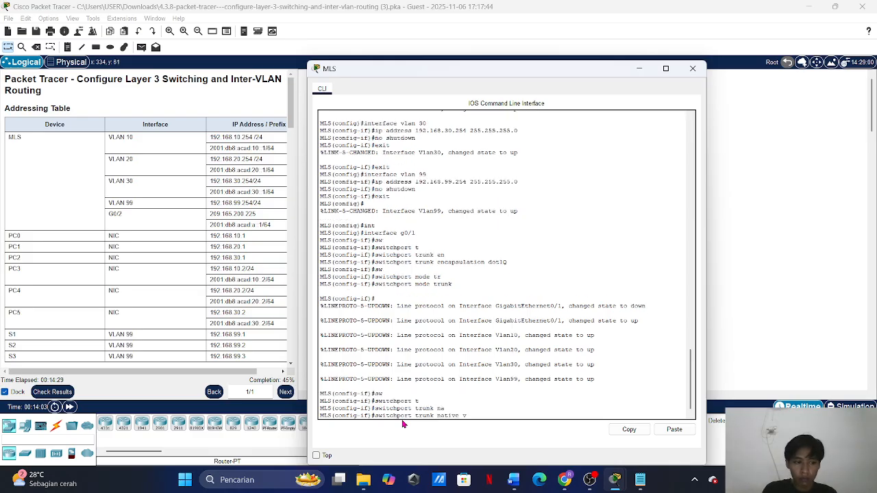
text(vlan)
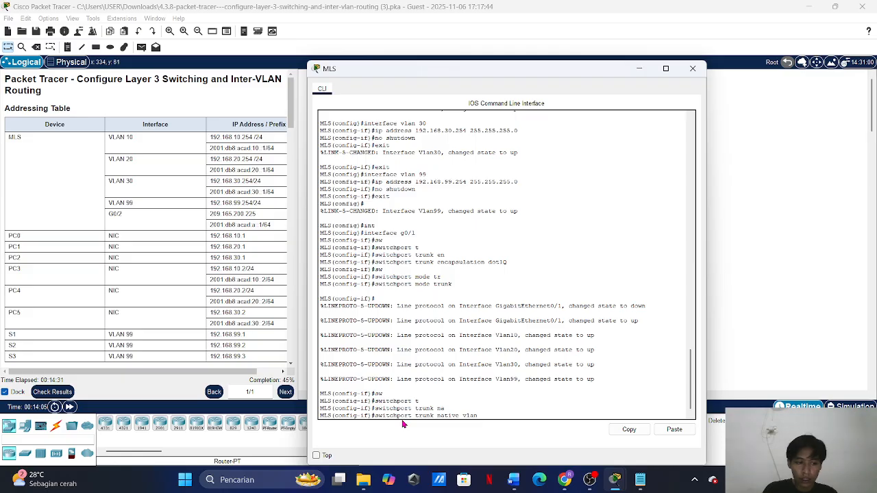
text( 99)
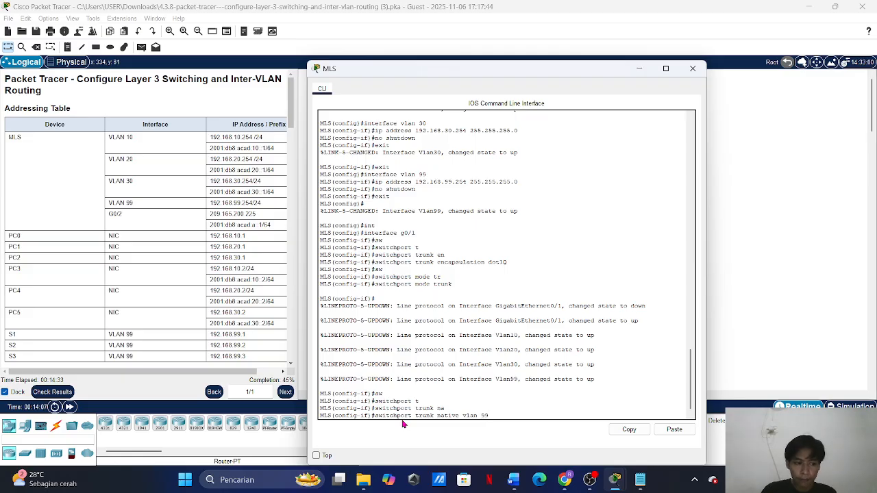
key(Return)
- Enable MLS interface g0/1 with "no shutdown" and exit to global configuration mode
text(no sh)
key(Tab)
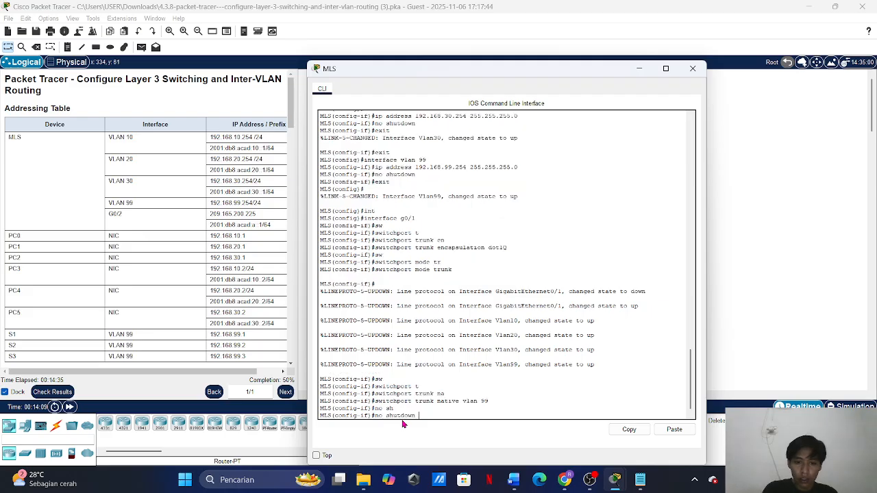
key(Return)
text(exi)
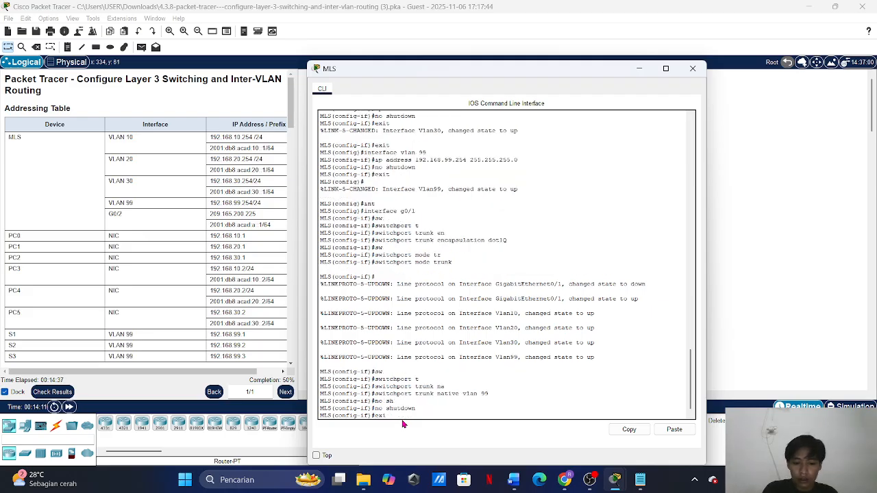
text(t)
key(Return)
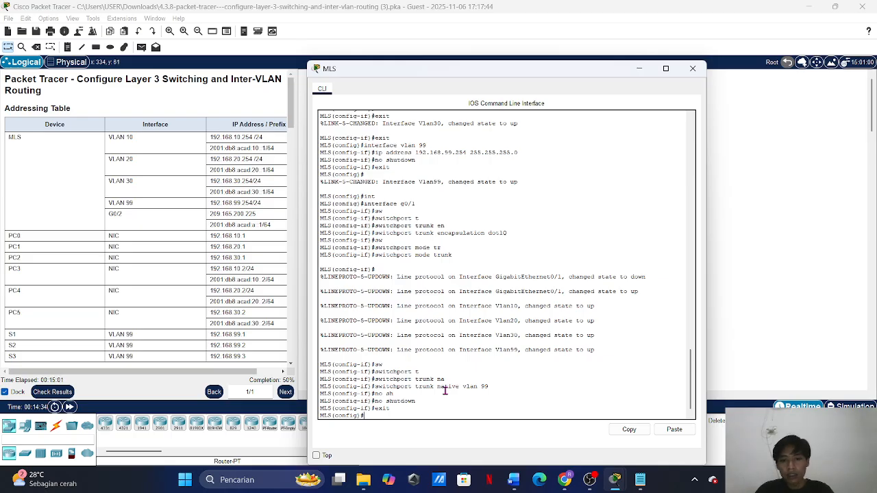
- Open the CLI of switch S1 in the topology and enter global configuration mode
click(732, 303)
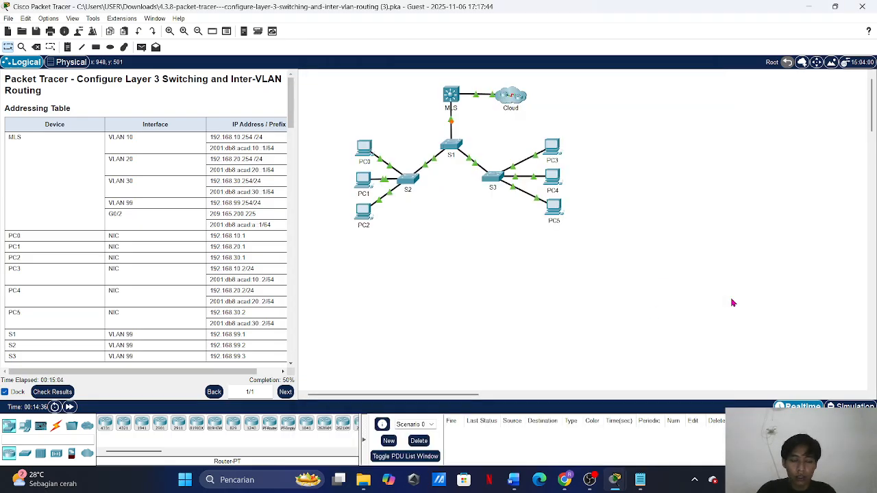
click(453, 146)
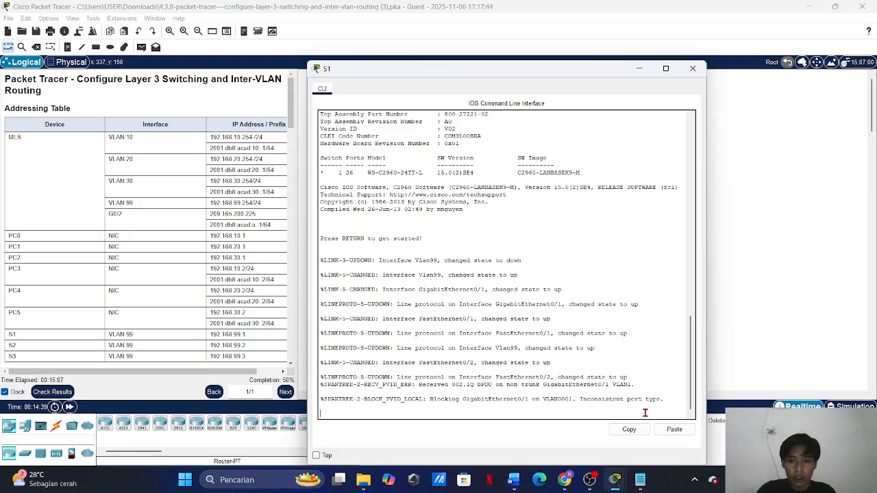
key(Return)
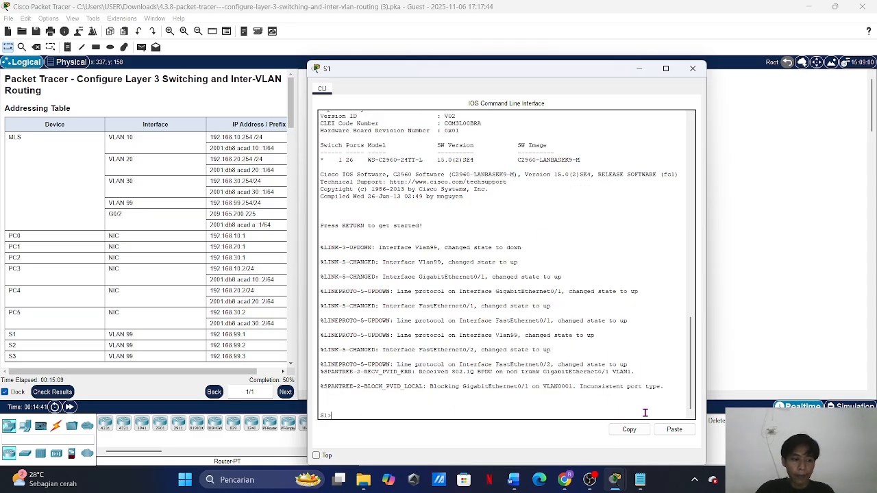
text(enable)
key(Return)
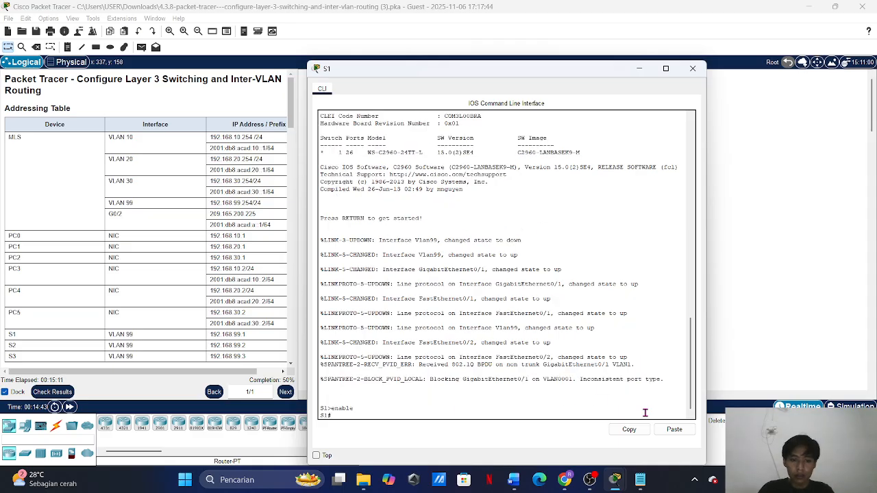
text(config)
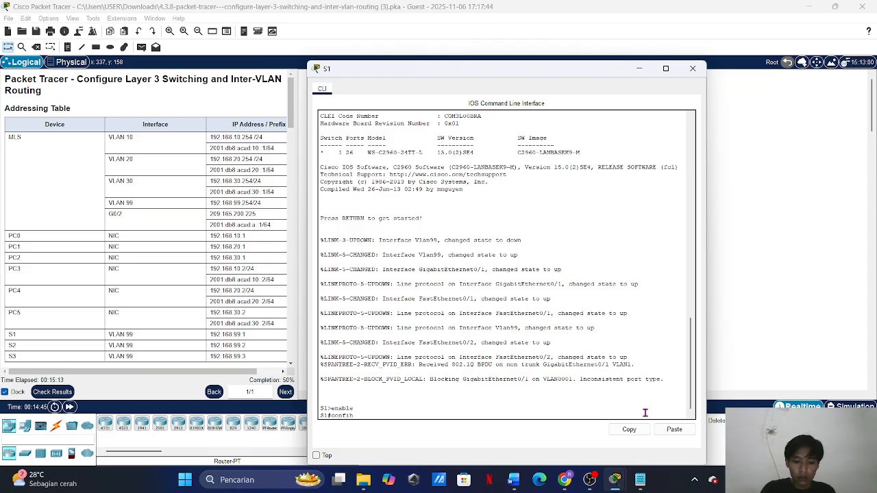
text( t)
key(Return)
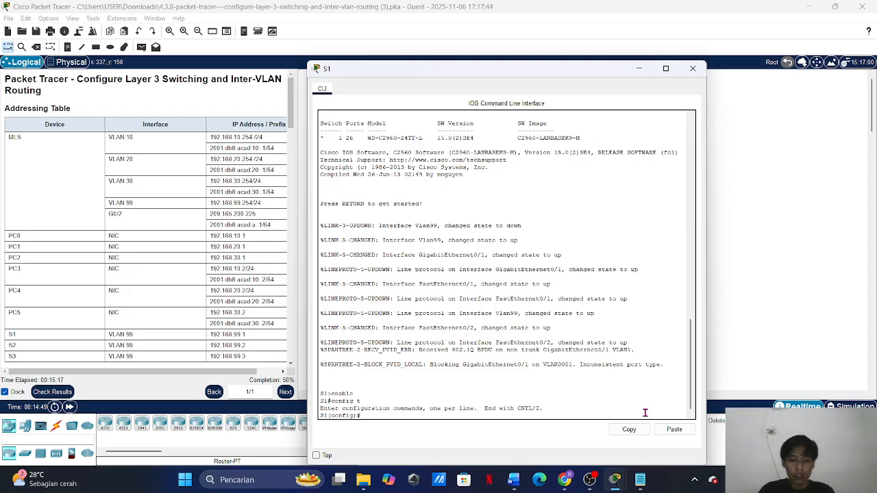
- Enter interface configuration mode for g0/1 on S1
text(int)
key(Tab)
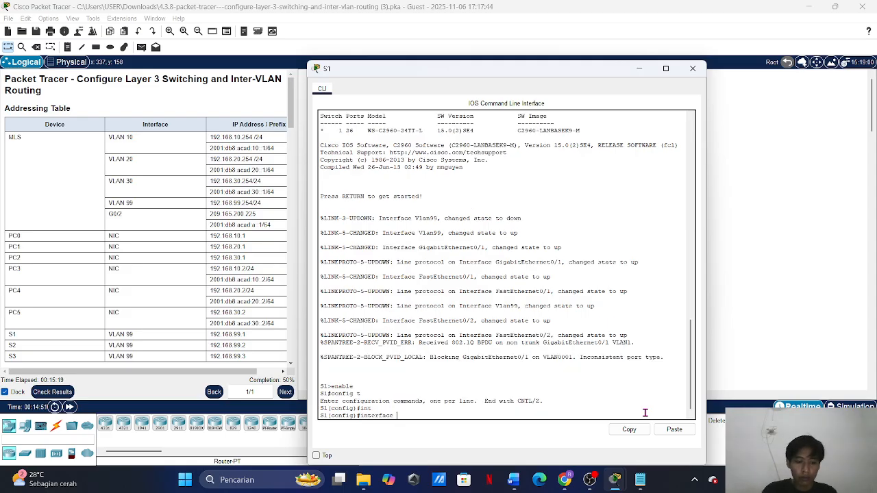
text(g0/1)
key(Return)
- Try to set 802.1Q trunk encapsulation on S1 interface g0/1 with "switchport trunk encapsulation dot1Q"
text(s)
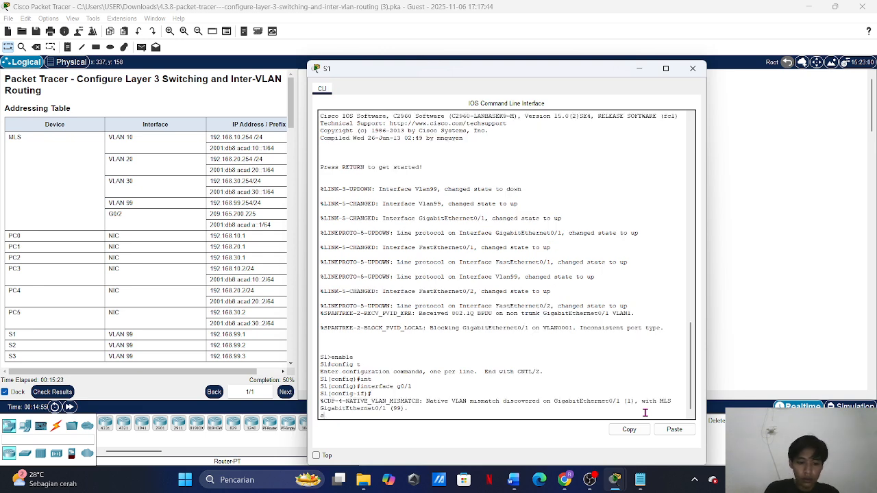
text(w)
key(Tab)
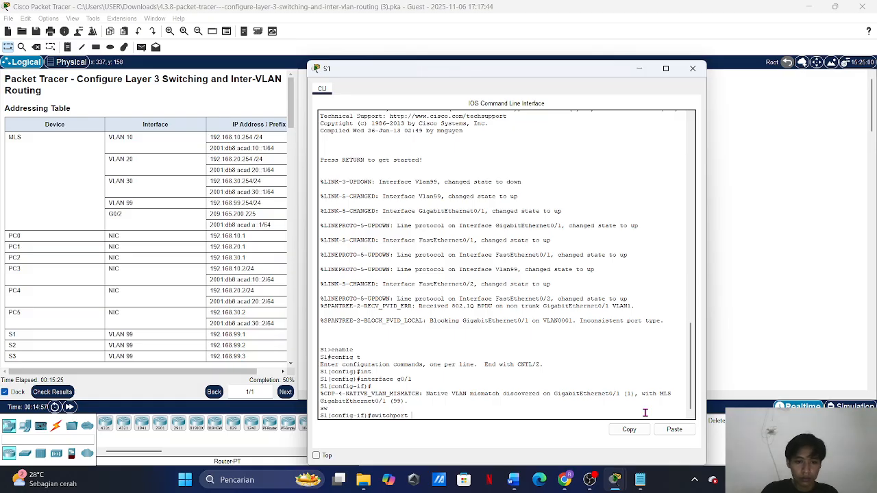
text(t)
key(Tab)
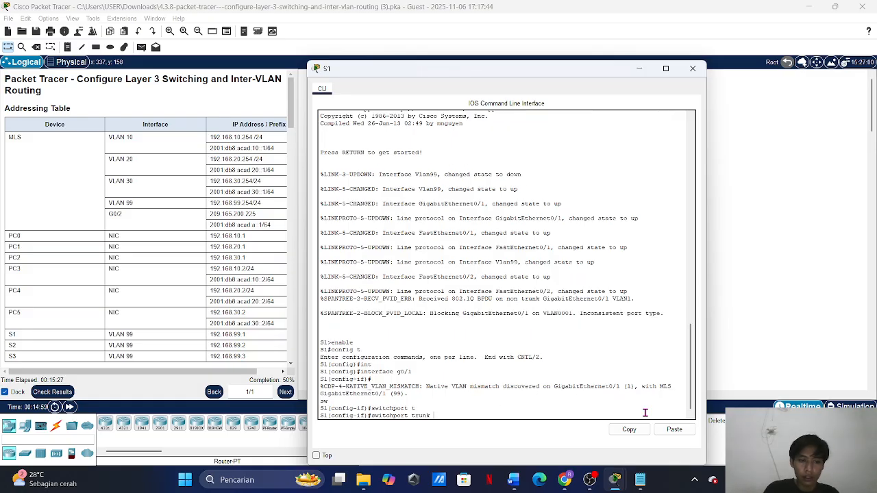
text(en)
key(Tab)
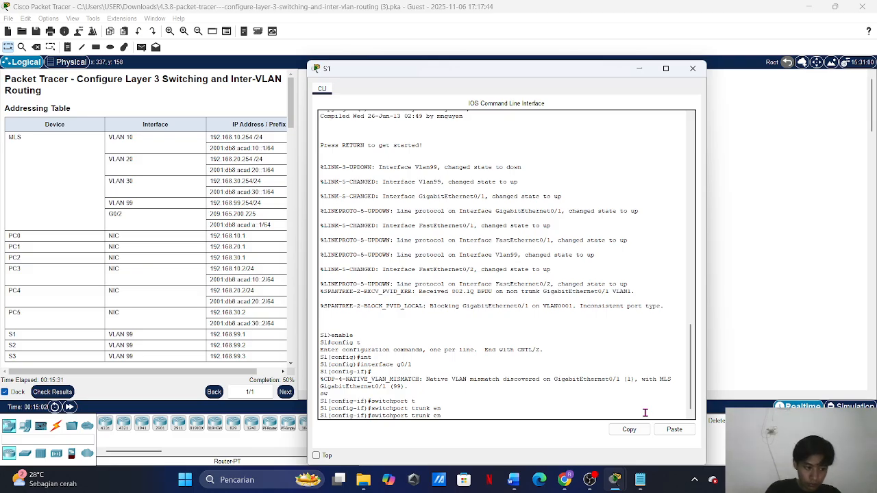
text(c)
key(Tab)
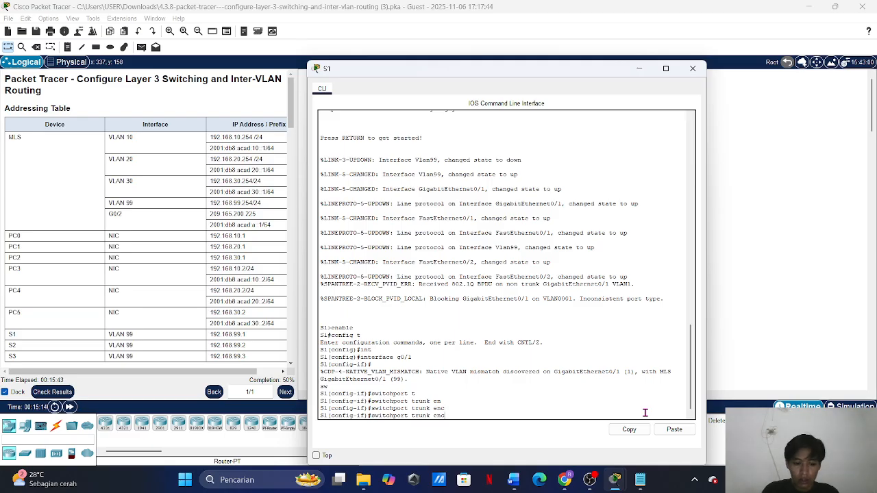
text(a)
key(Tab)
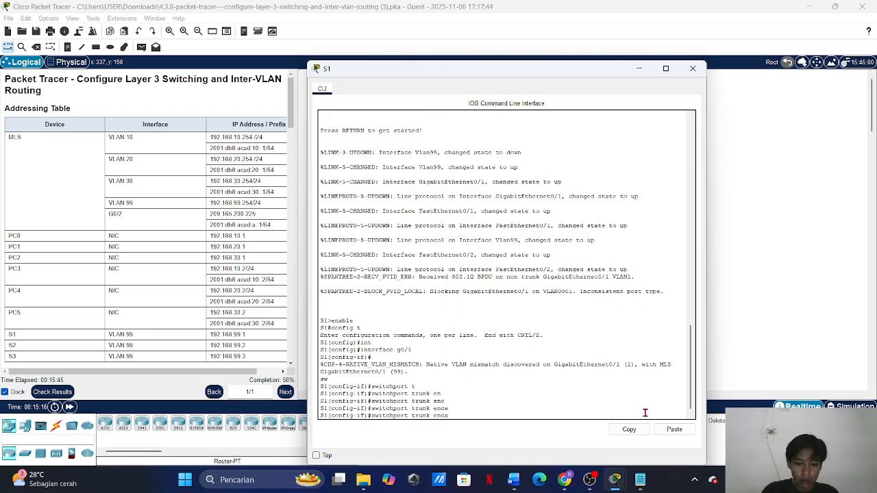
text(port trunk encapsu)
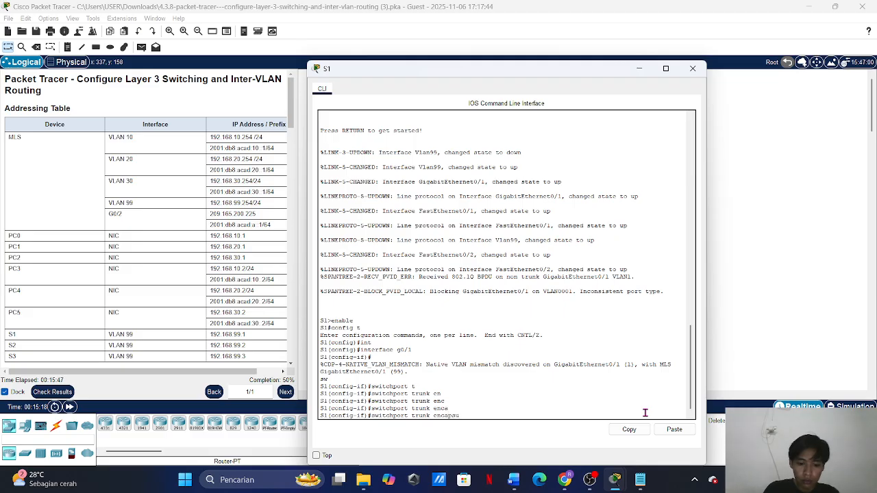
text(lation)
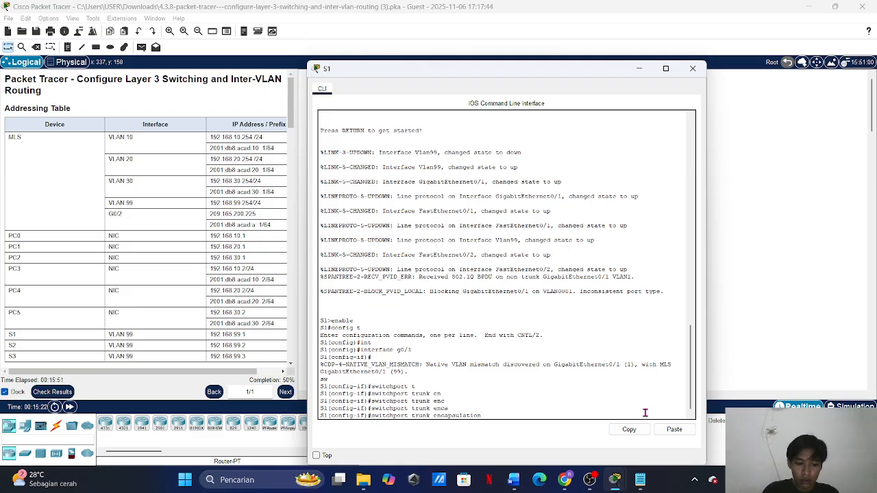
text( dot1Q)
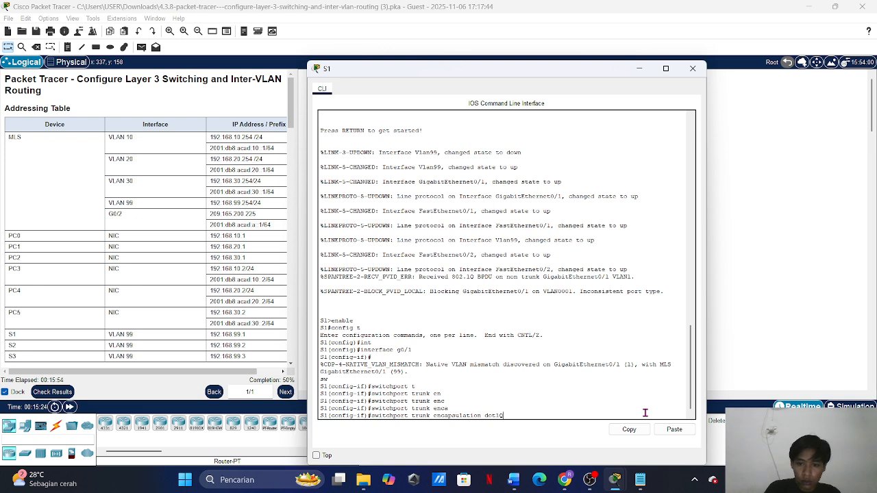
key(Return)
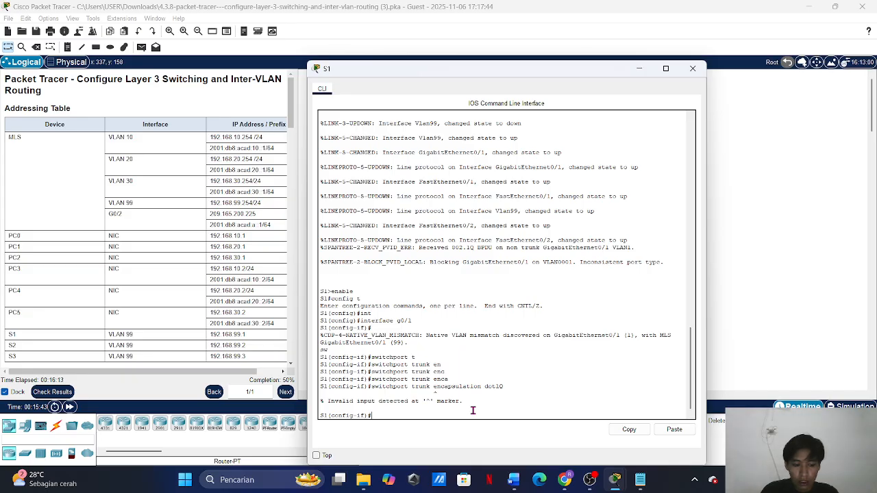
- Retry the trunk encapsulation command on S1 g0/1 in the abbreviated form "switchport trunk enc"
key(Tab)
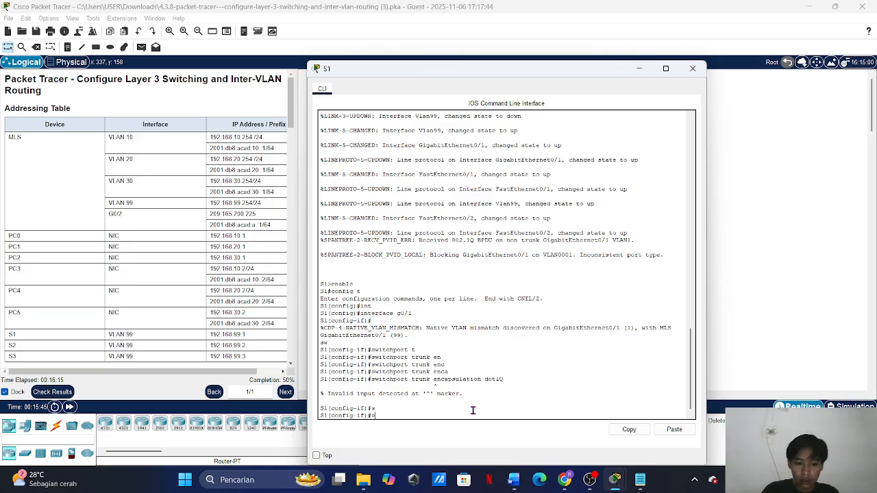
text(w)
key(Tab)
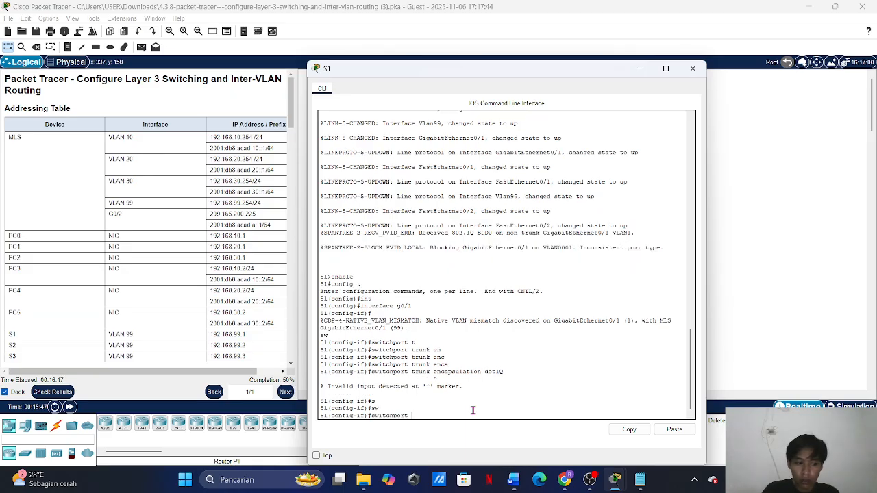
text(t)
key(Tab)
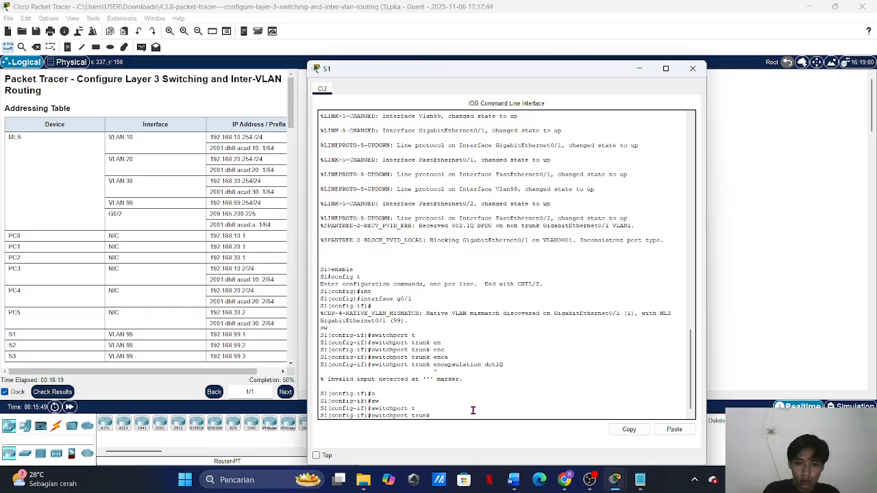
text(en)
key(Tab)
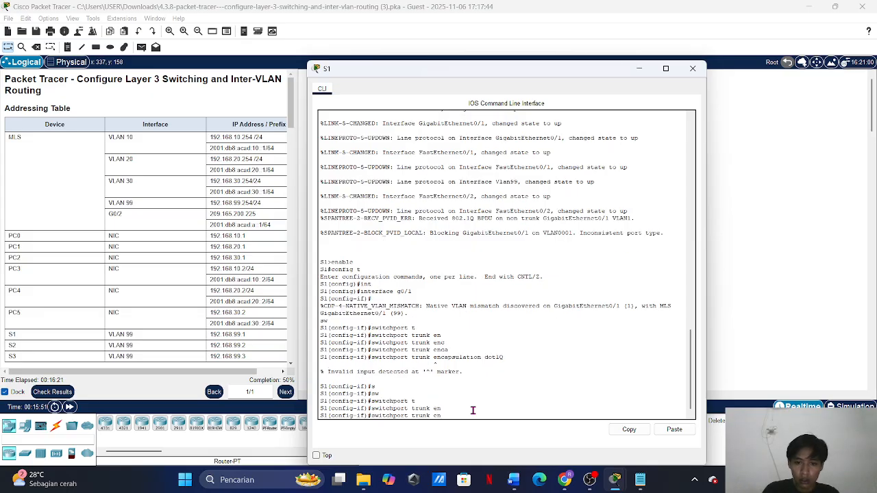
key(Tab)
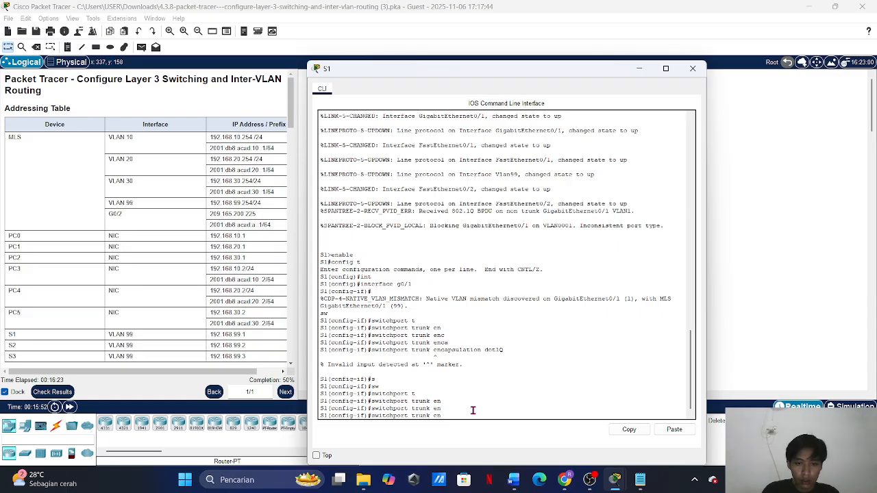
text(c)
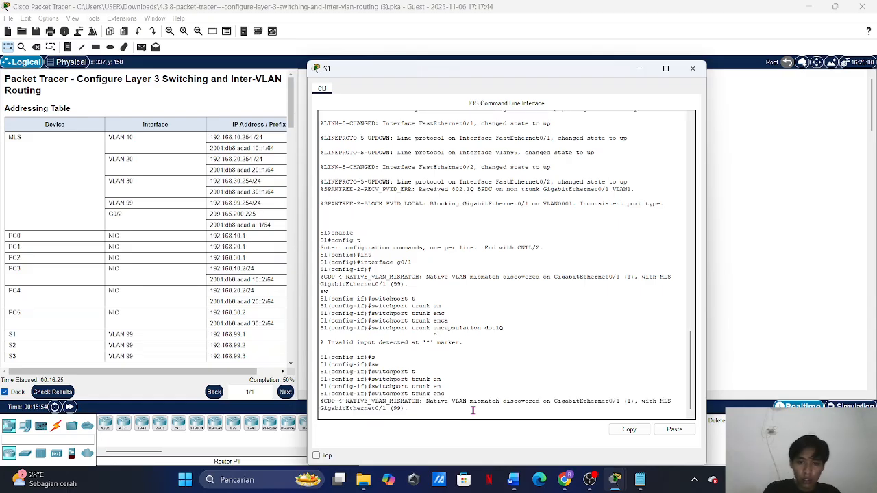
key(Return)
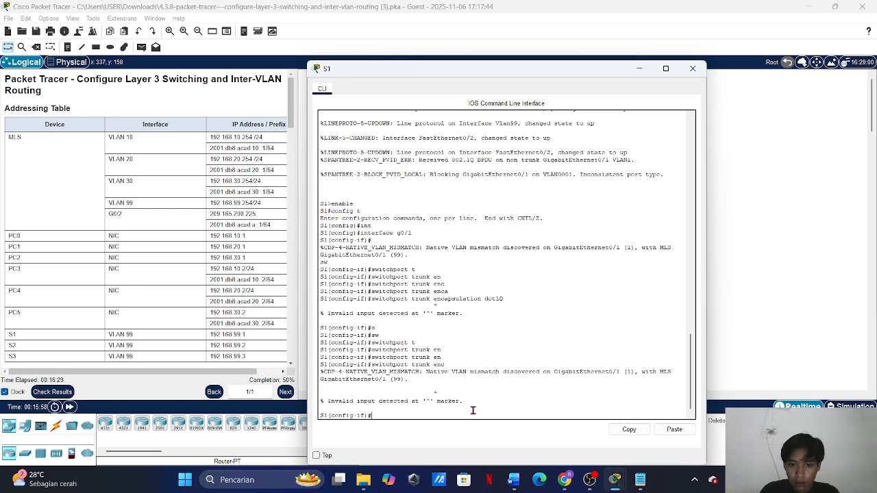
- Set S1 interface g0/1 to trunk mode with "switchport mode trunk"
key(Up)
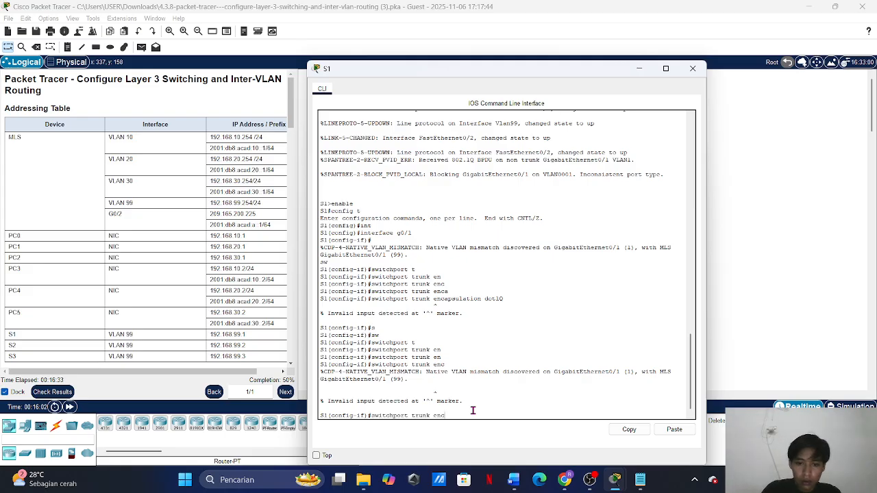
key(BackSpace)
key(BackSpace)
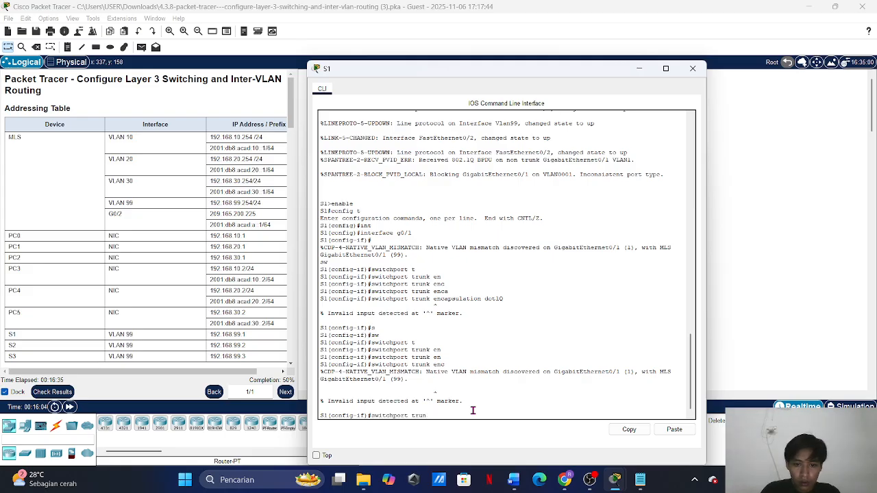
key(BackSpace)
key(BackSpace)
key(BackSpace)
text(mo)
key(Tab)
text(tr)
key(Tab)
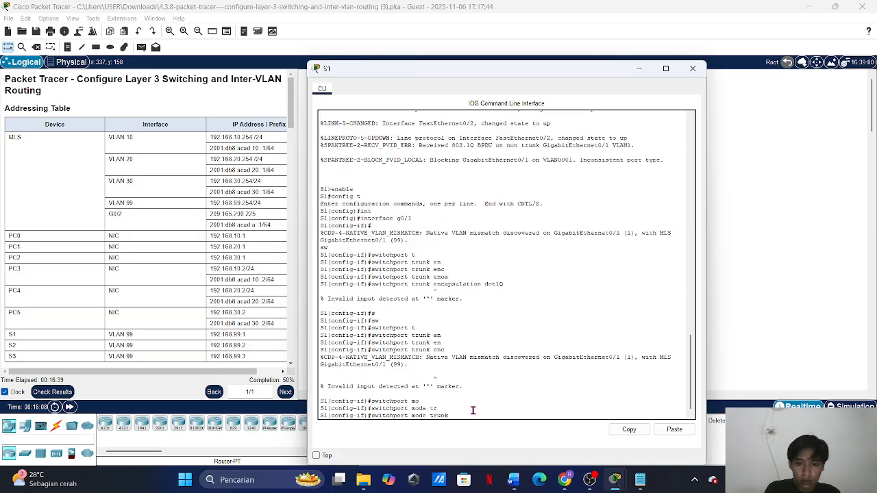
key(Return)
key(Return)
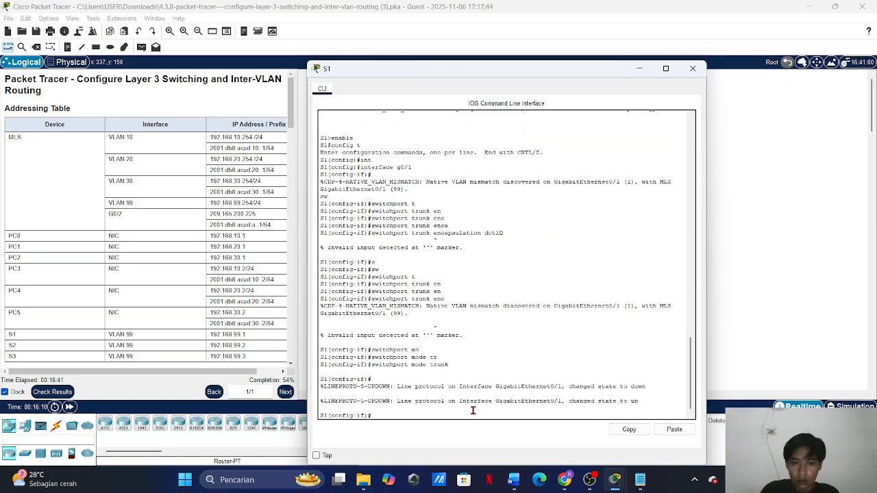
text(sw)
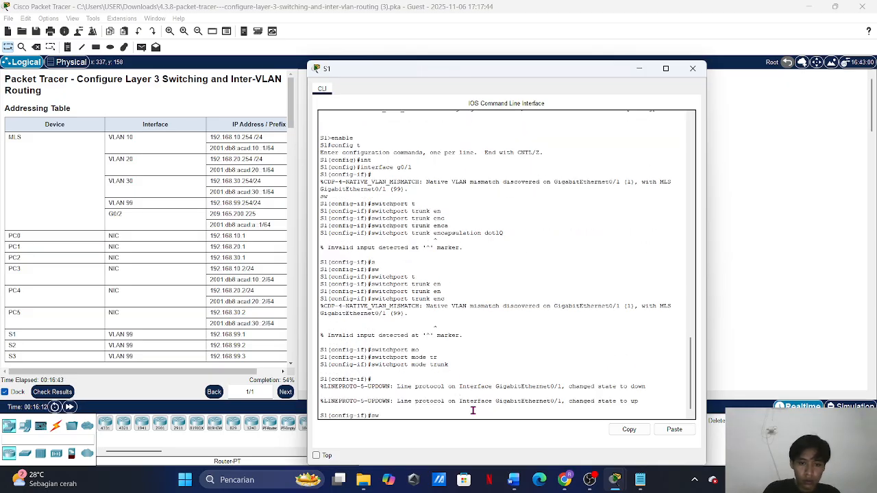
key(Tab)
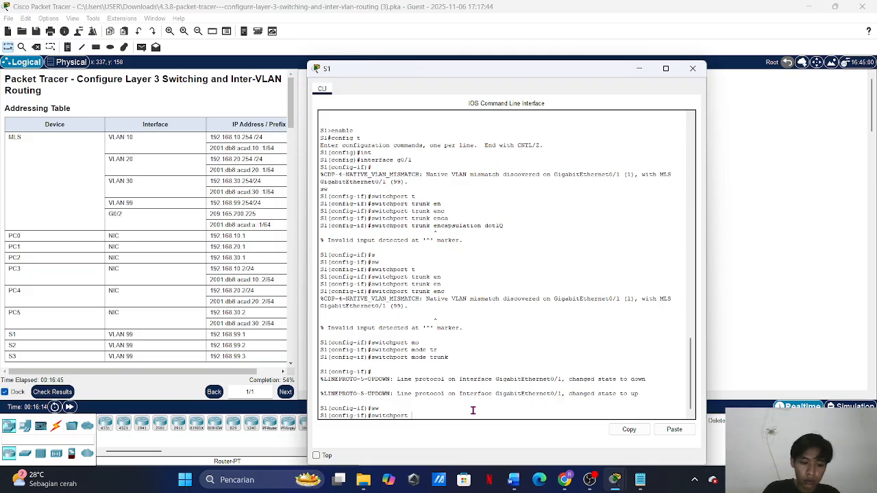
text(t)
key(Tab)
text(on)
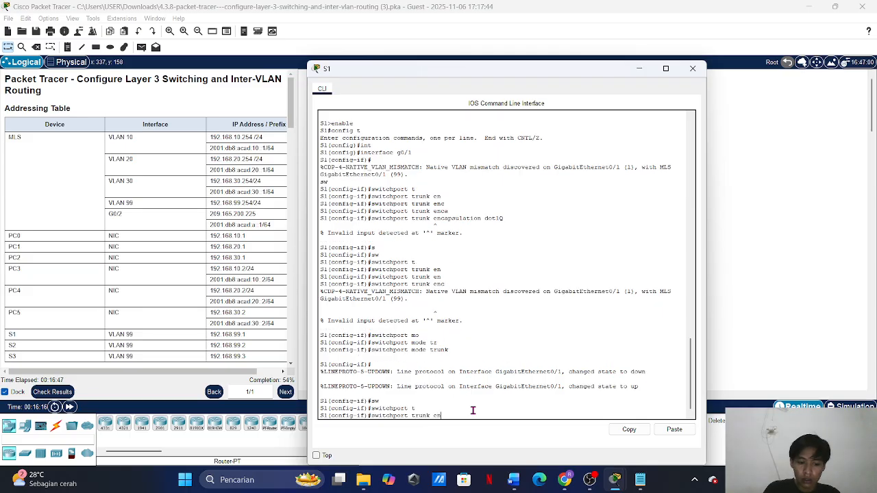
text(c)
key(Tab)
key(Tab)
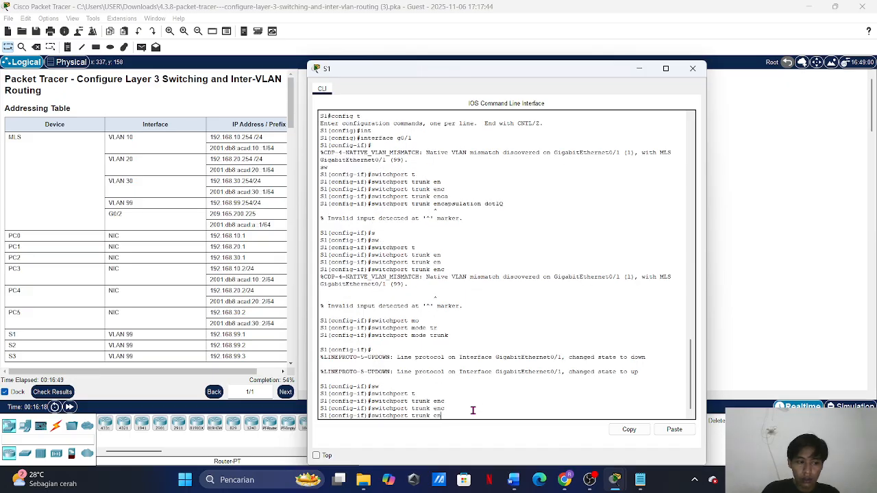
key(BackSpace)
key(BackSpace)
key(BackSpace)
key(BackSpace)
key(BackSpace)
key(BackSpace)
key(BackSpace)
key(BackSpace)
key(BackSpace)
key(BackSpace)
key(BackSpace)
key(BackSpace)
key(BackSpace)
key(BackSpace)
key(BackSpace)
key(BackSpace)
key(BackSpace)
key(BackSpace)
key(BackSpace)
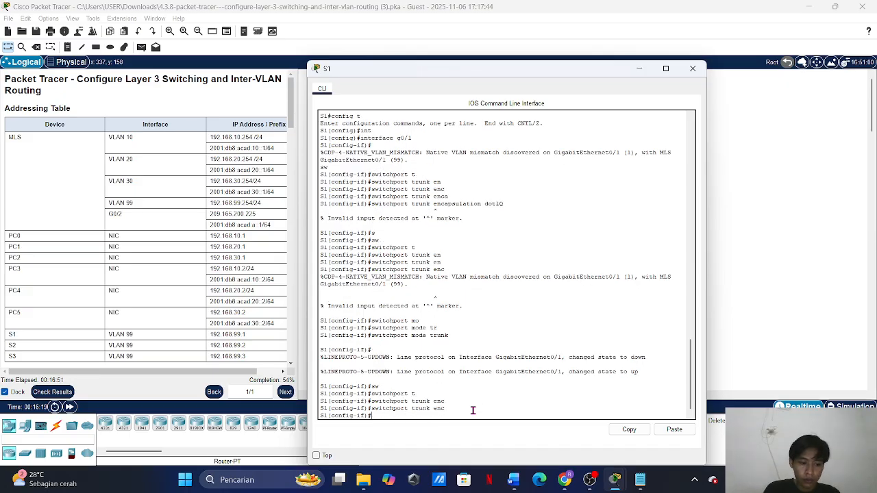
- Assign VLAN 99 as the native VLAN of the g0/1 trunk on S1 with "switchport trunk native vlan 99"
text(sw)
key(Tab)
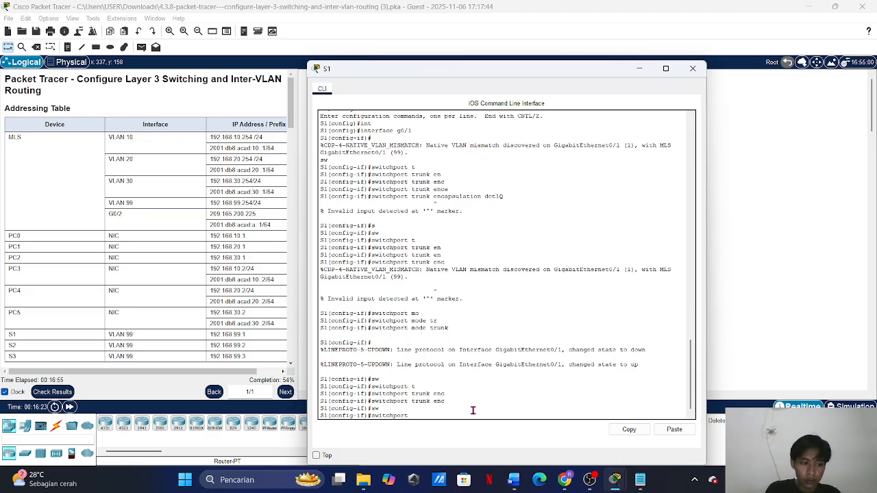
text(t)
key(Tab)
text(v)
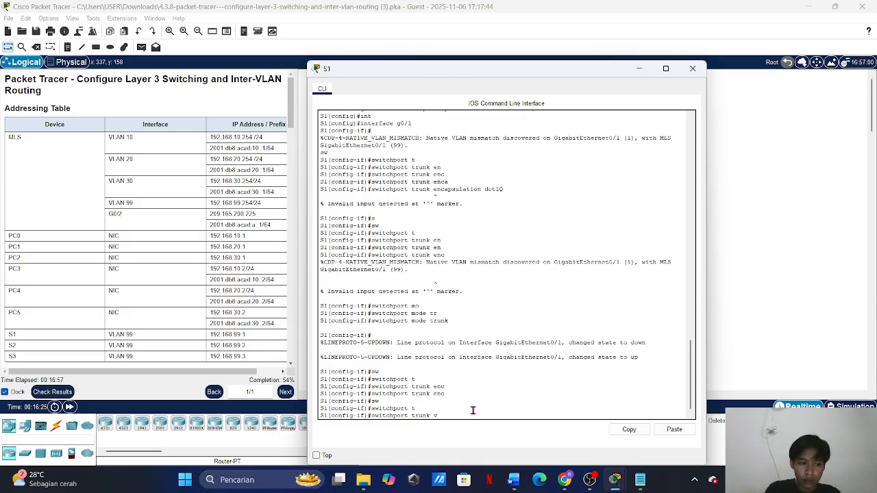
key(Tab)
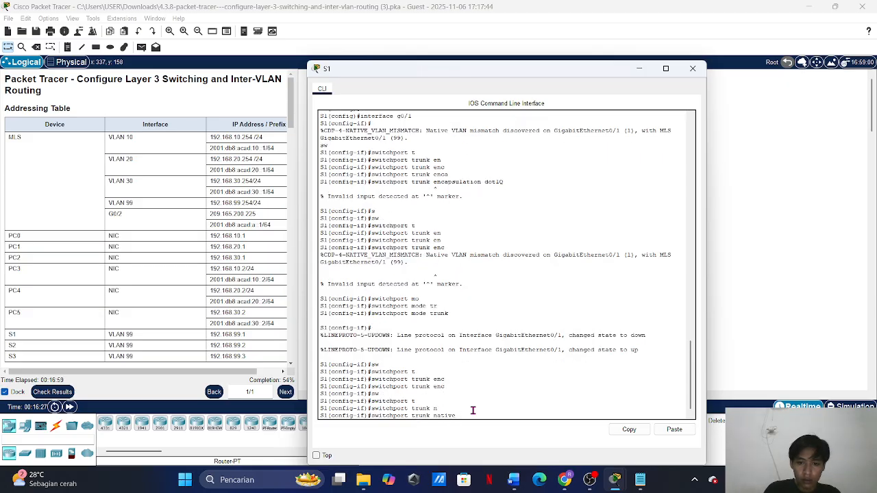
text(vl)
key(Tab)
text(99)
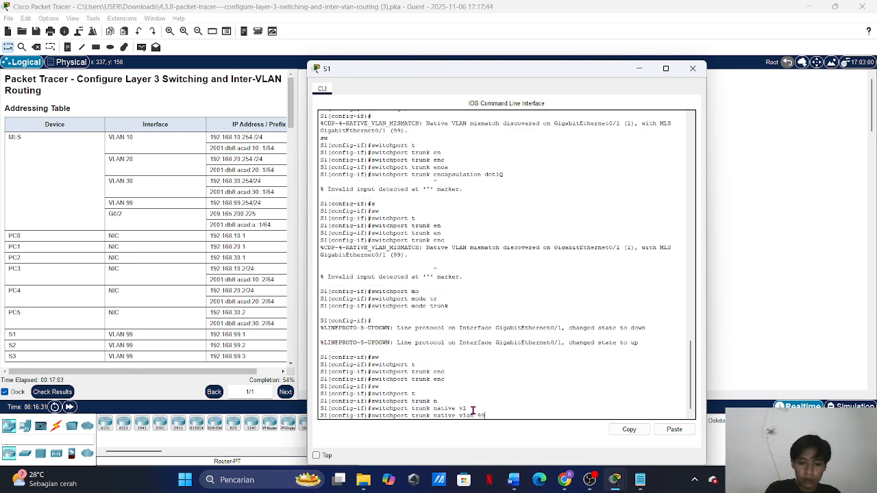
key(Return)
- Enable S1 interface g0/1 with "no shutdown", then exit interface configuration mode and close the S1 window
text(no)
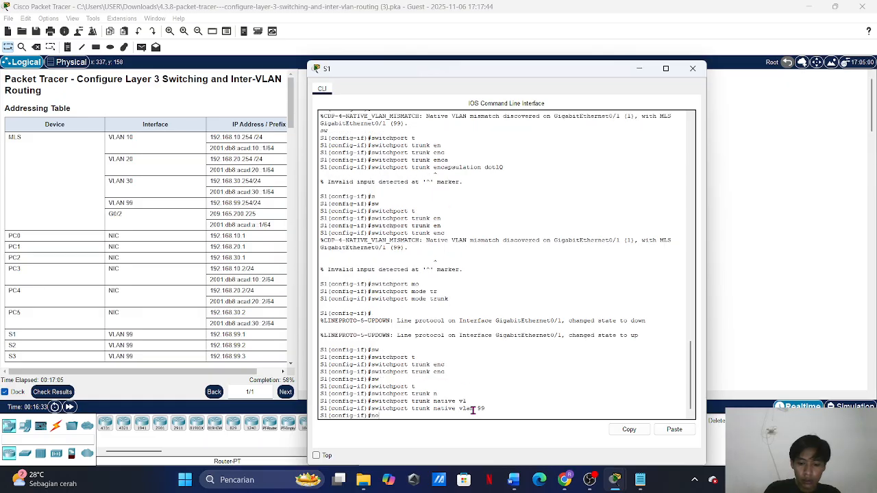
text( sh)
key(Tab)
key(Return)
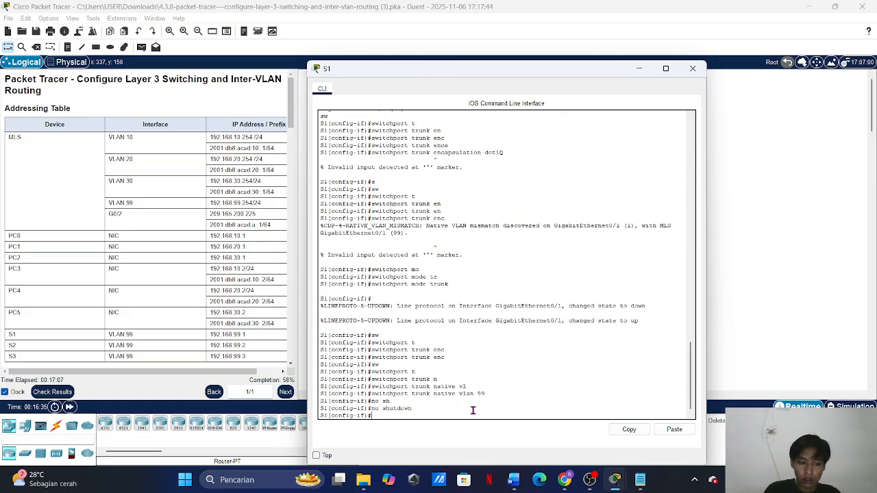
text(exit)
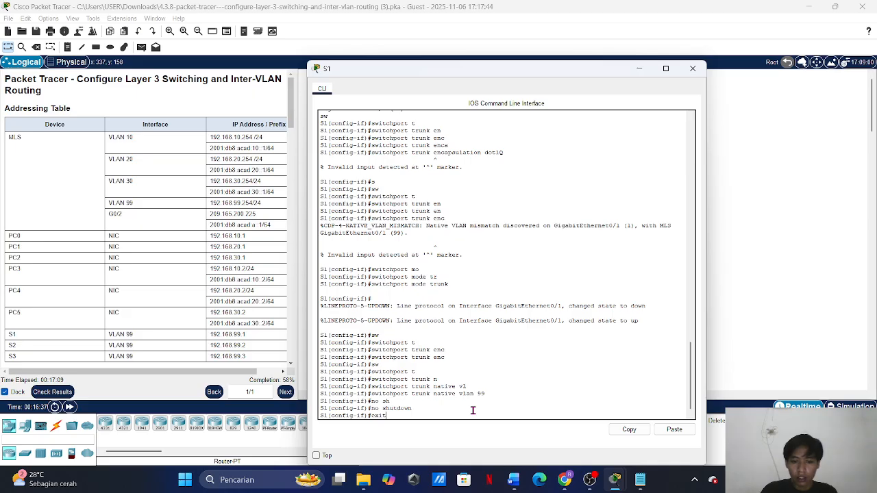
key(Return)
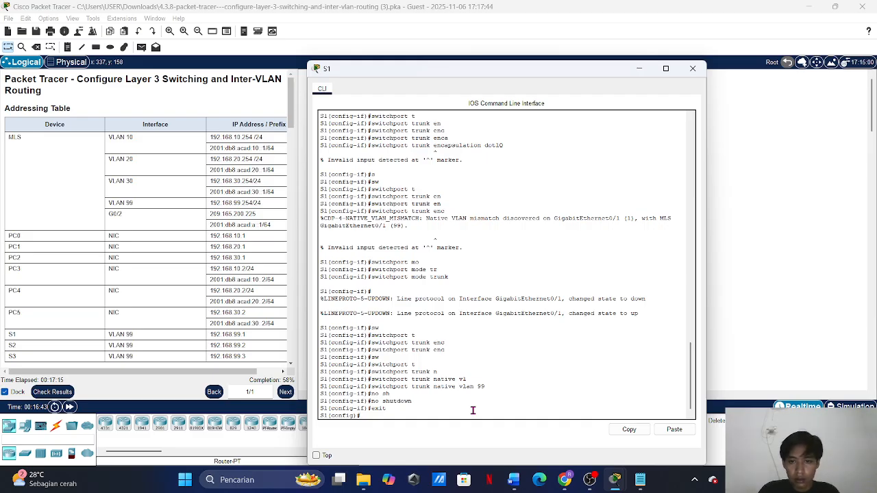
click(692, 68)
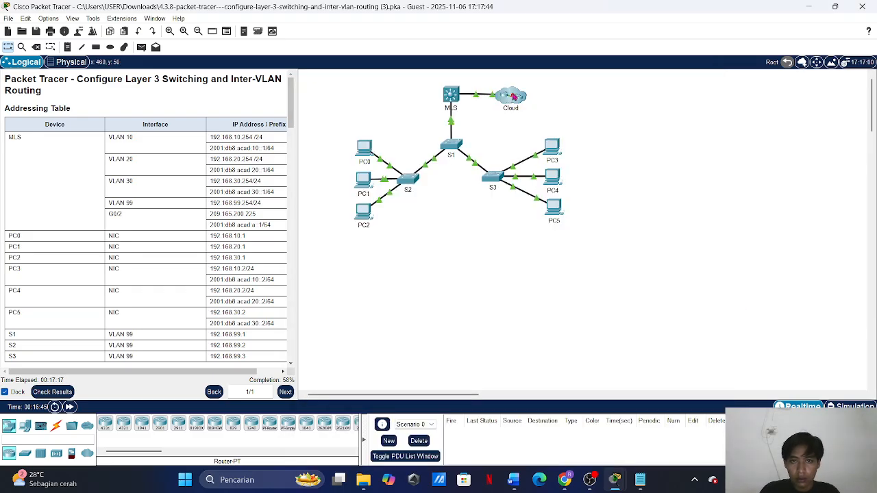
- Enable Layer 3 routing on the MLS switch with the global configuration command "ip routing"
click(457, 99)
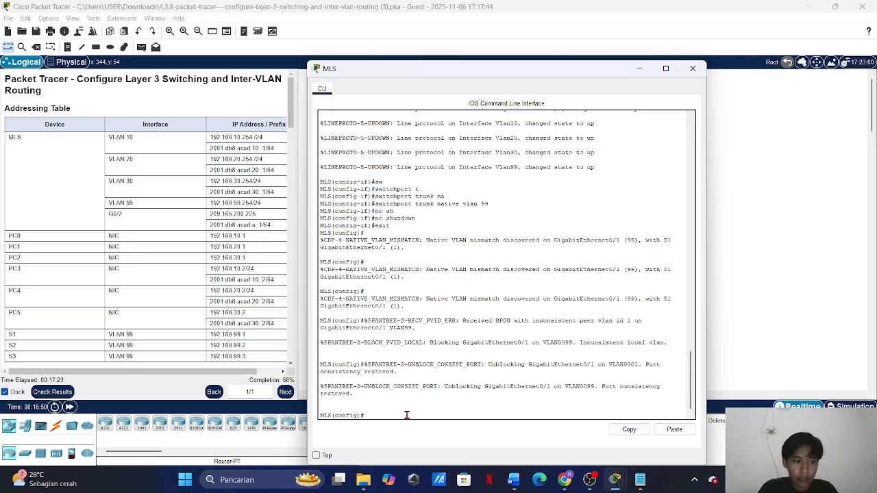
text(ip rou)
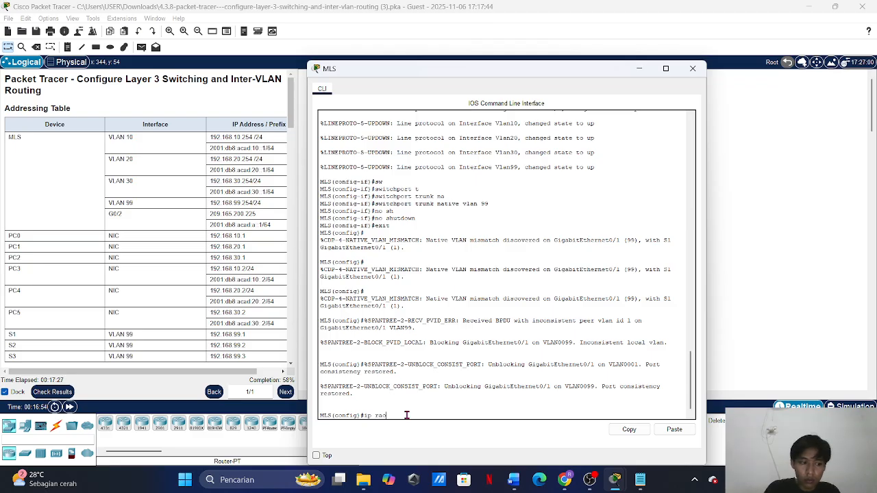
text(rao)
key(BackSpace)
key(BackSpace)
text(outing)
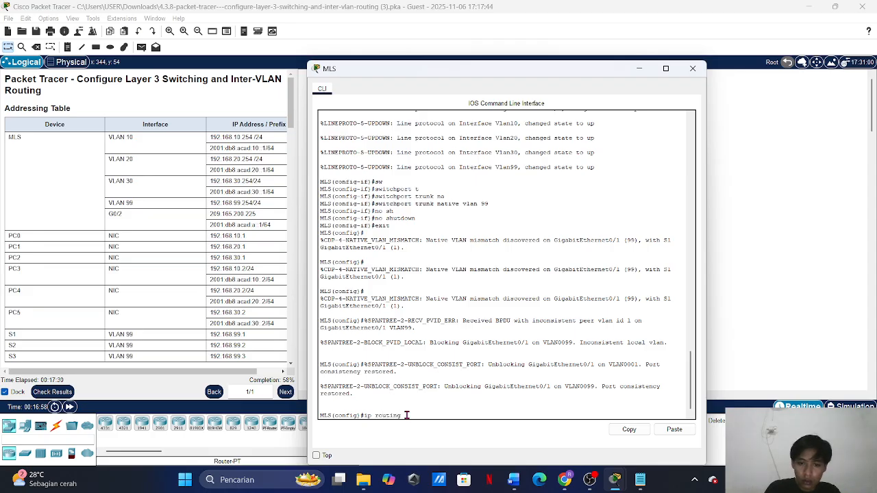
key(Return)
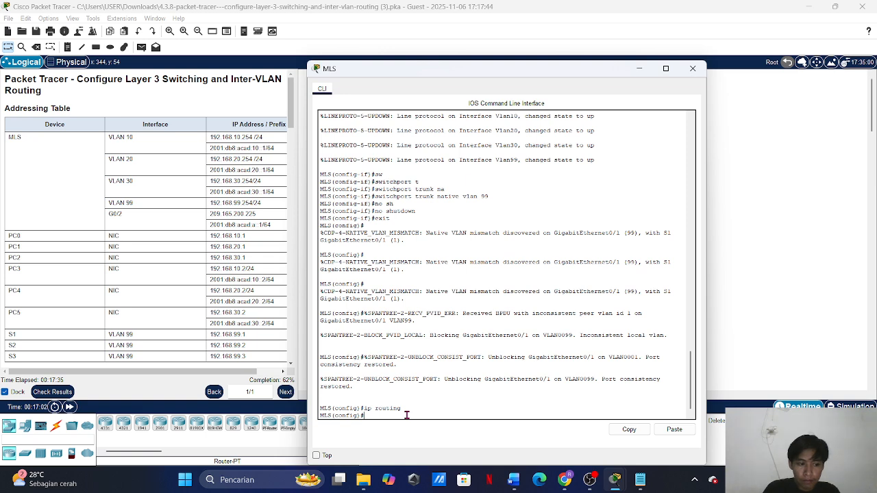
- Leave global configuration mode on MLS with "exit" to return to privileged EXEC mode
text(sh)
key(Tab)
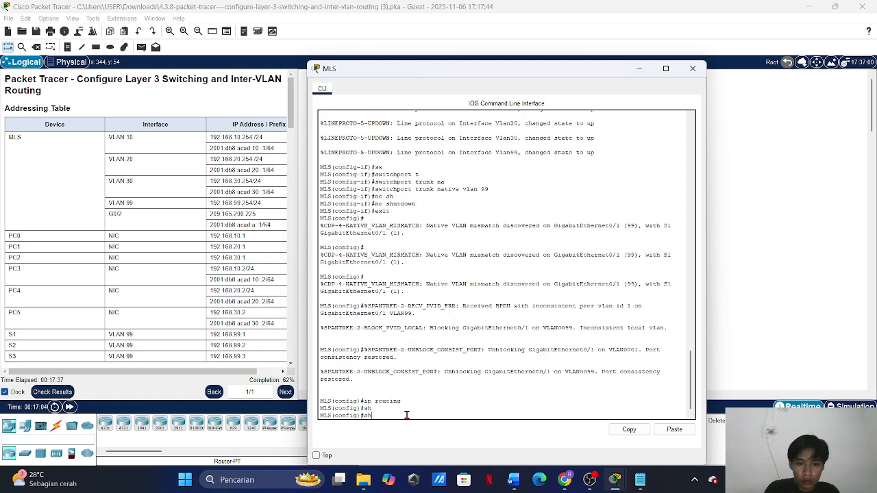
key(BackSpace)
text(exit)
key(Return)
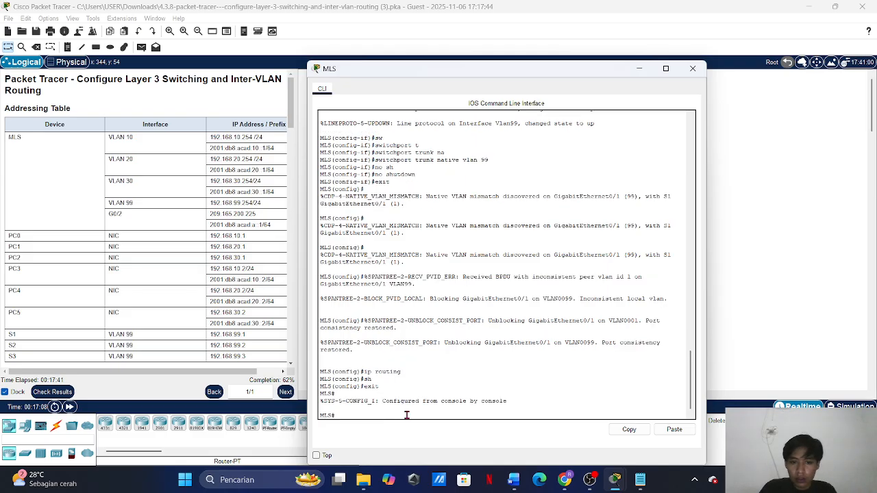
- Try to run "ip routing" from privileged EXEC mode on MLS
key(Return)
text(ip )
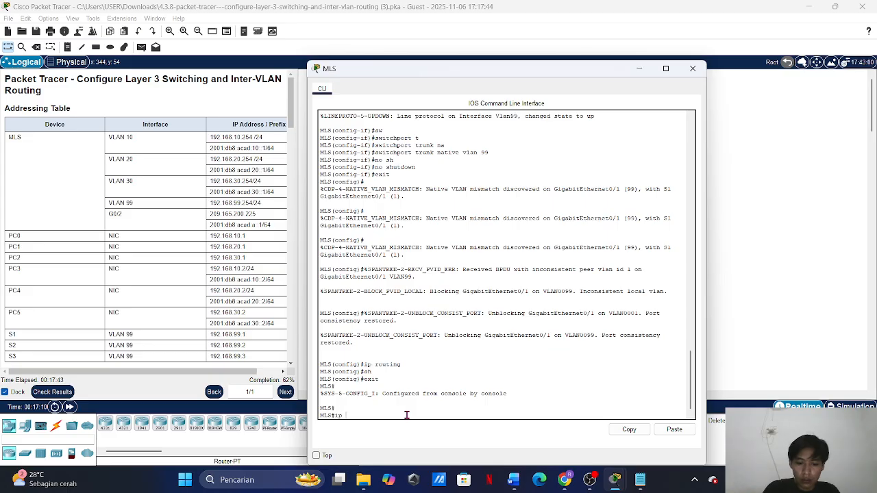
text(routing)
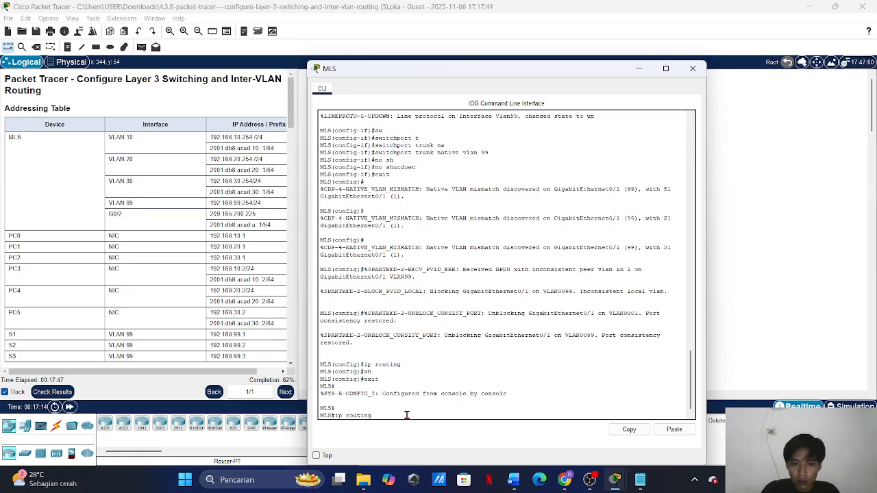
key(Return)
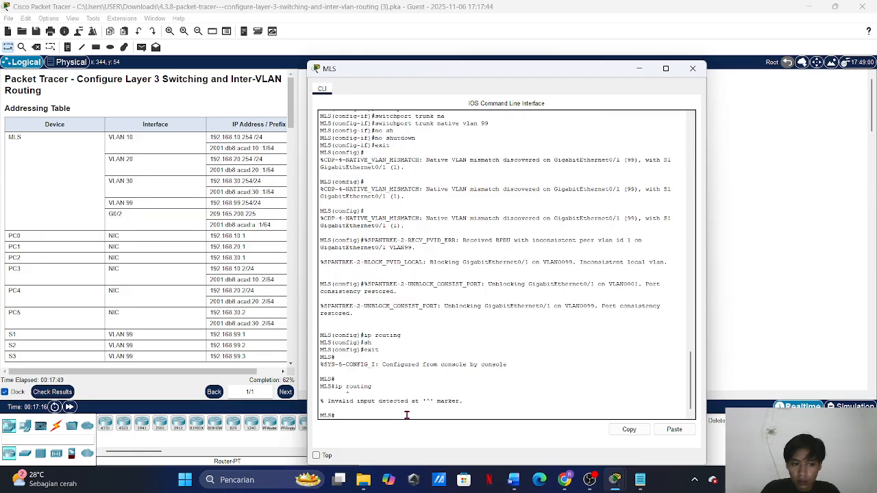
text(ip)
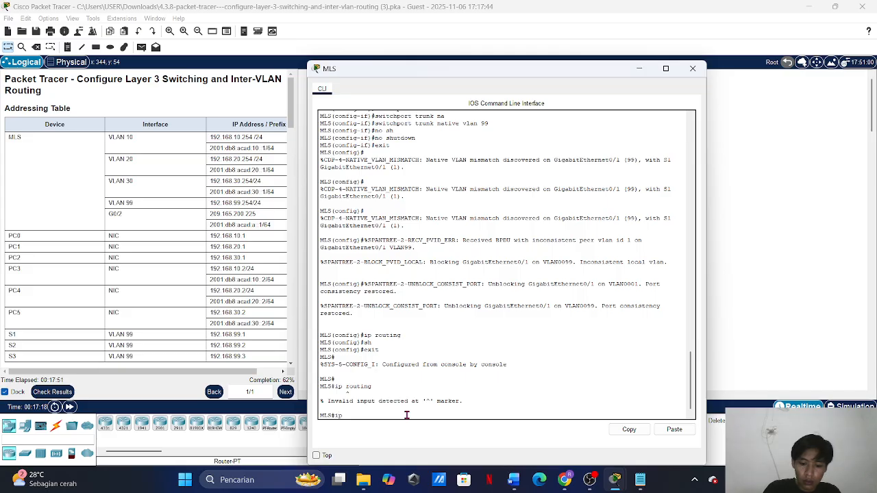
text( ro)
key(Tab)
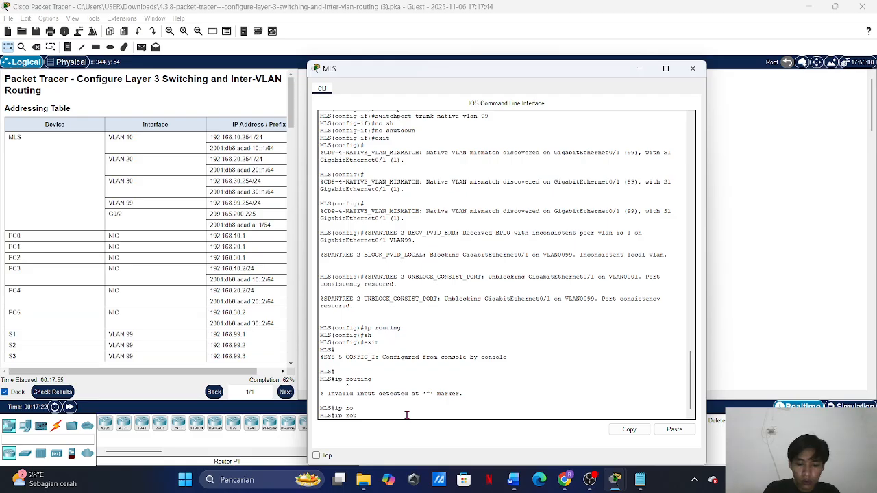
text(uting)
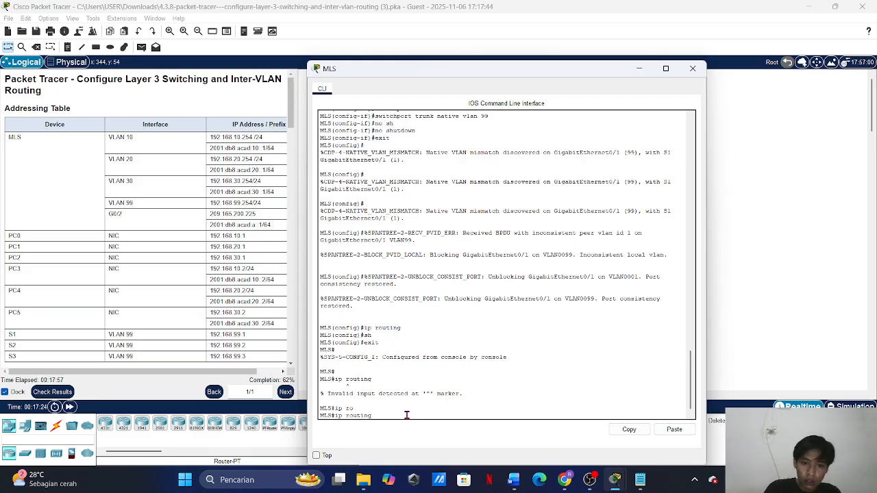
key(BackSpace)
key(BackSpace)
key(BackSpace)
key(BackSpace)
key(BackSpace)
key(BackSpace)
key(BackSpace)
key(BackSpace)
key(BackSpace)
key(BackSpace)
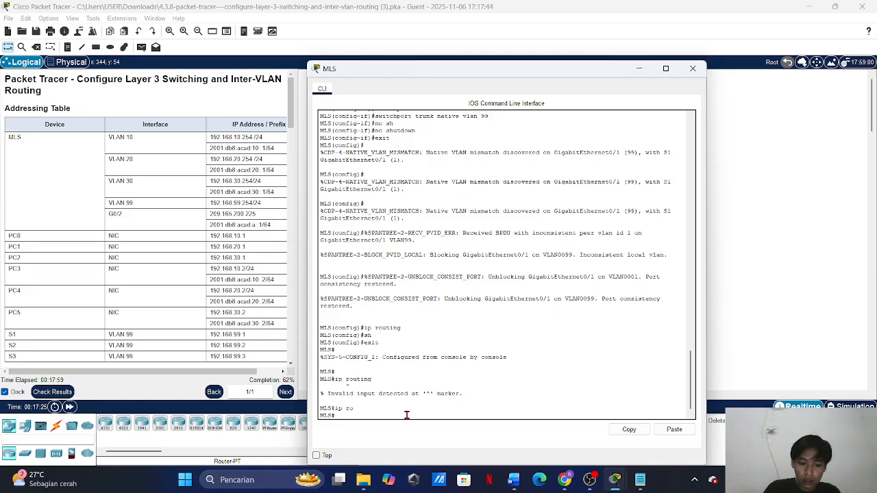
- Display the MLS routing table with "show ip route", then put the MLS window away
text(sh)
key(Tab)
text(ip )
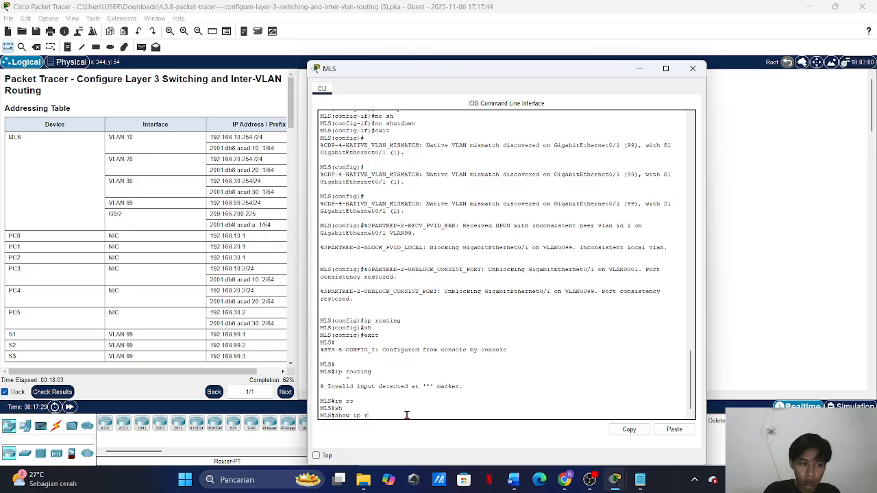
text(route)
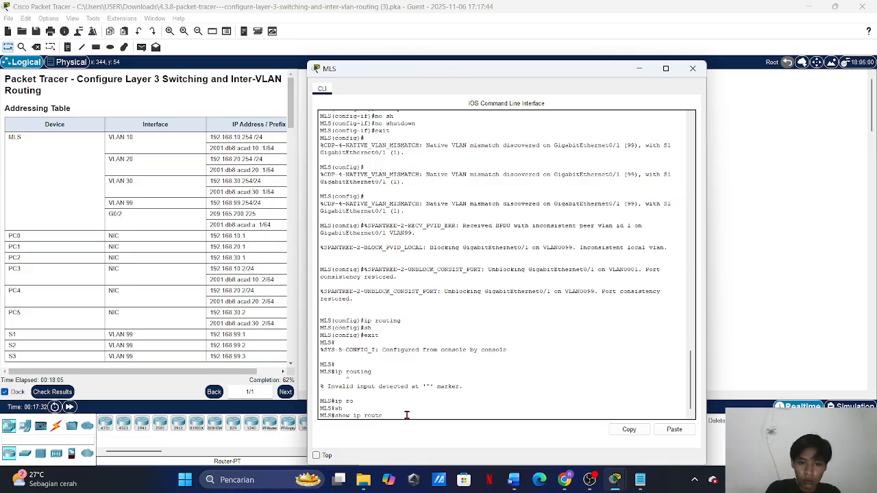
key(Return)
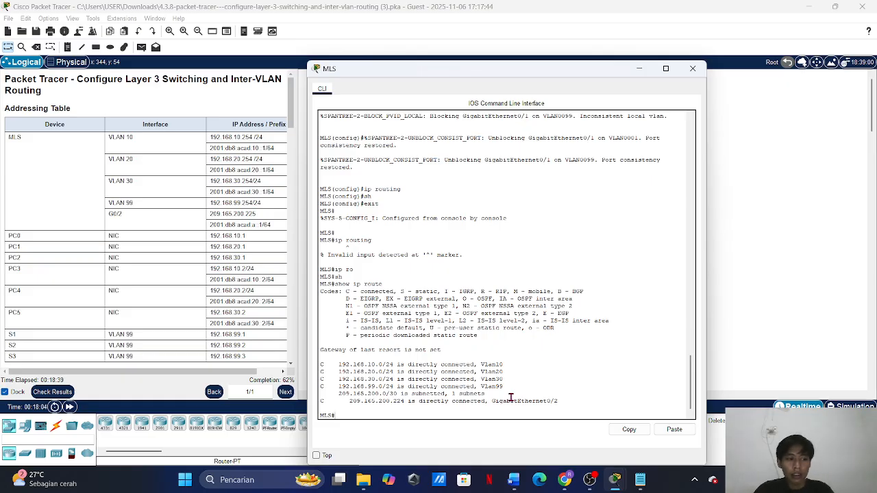
click(710, 341)
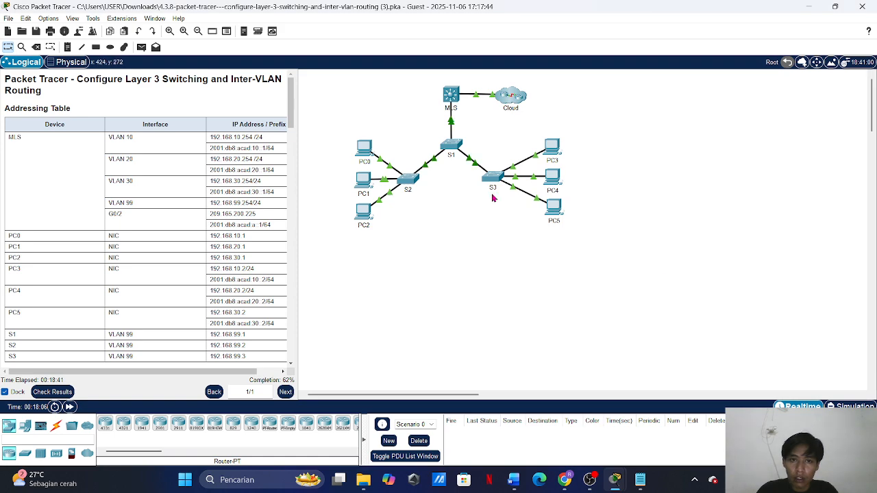
- Review the IP configuration of PC0, then close it
click(363, 148)
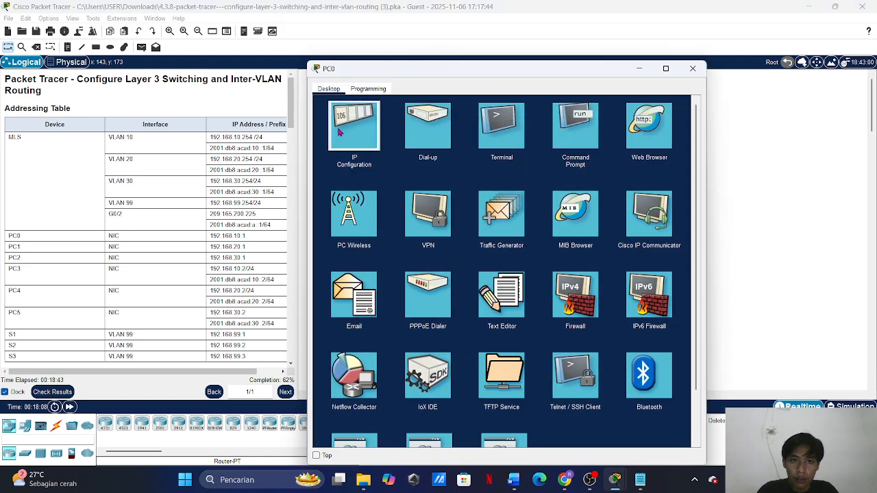
click(339, 133)
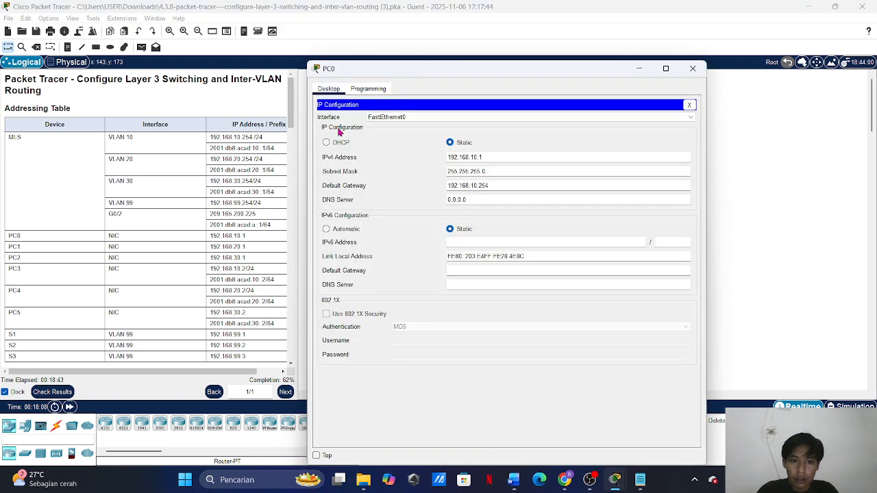
click(689, 105)
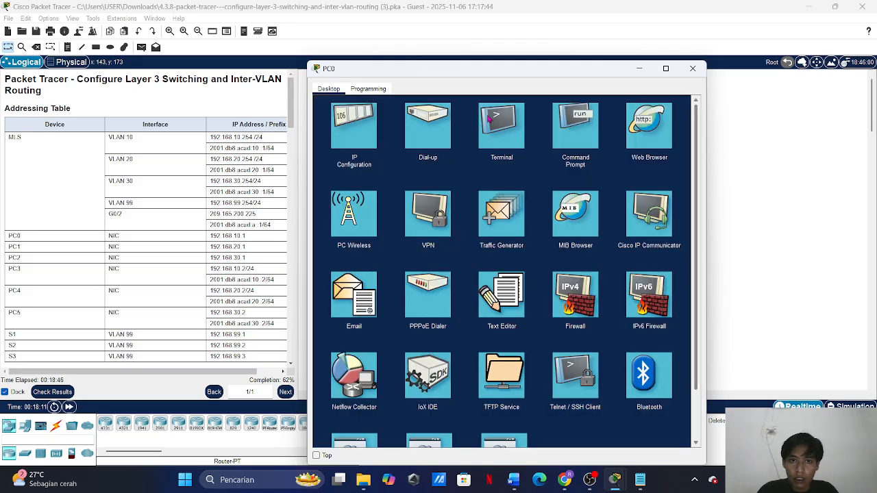
- Test connectivity from PC0's command prompt to the VLAN 10 gateway with "ping 192.168.10.254"
click(570, 112)
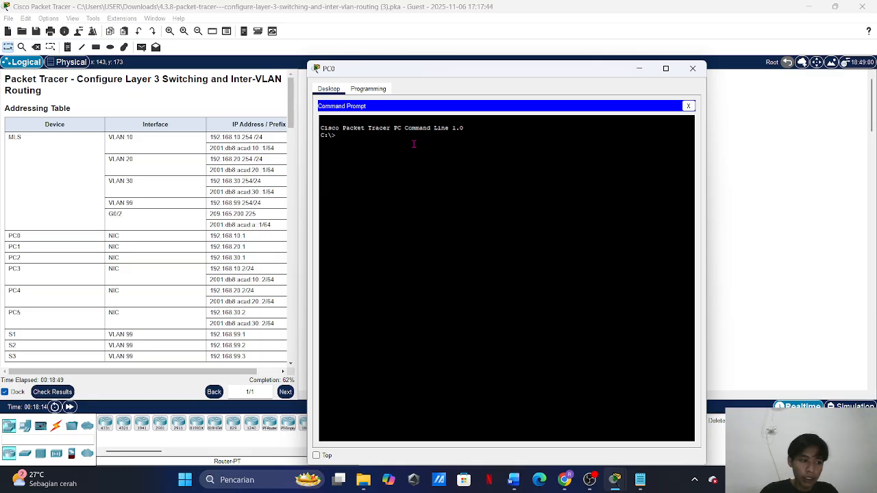
text(ping)
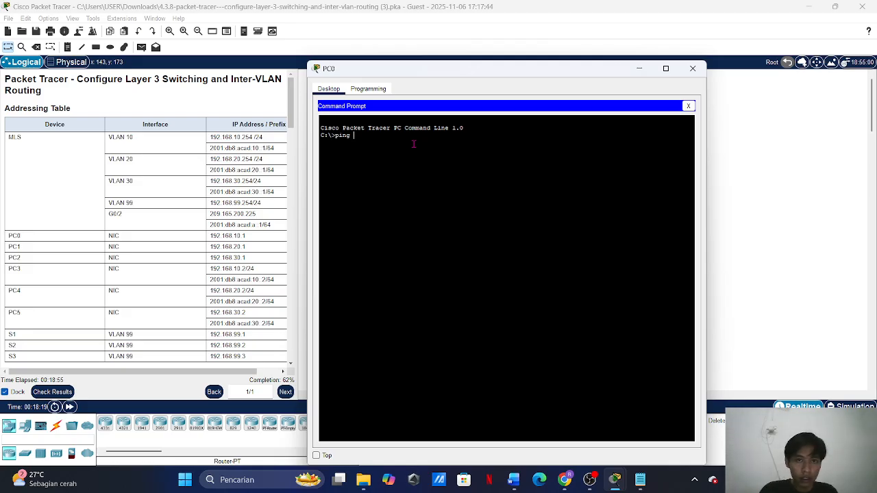
text(19)
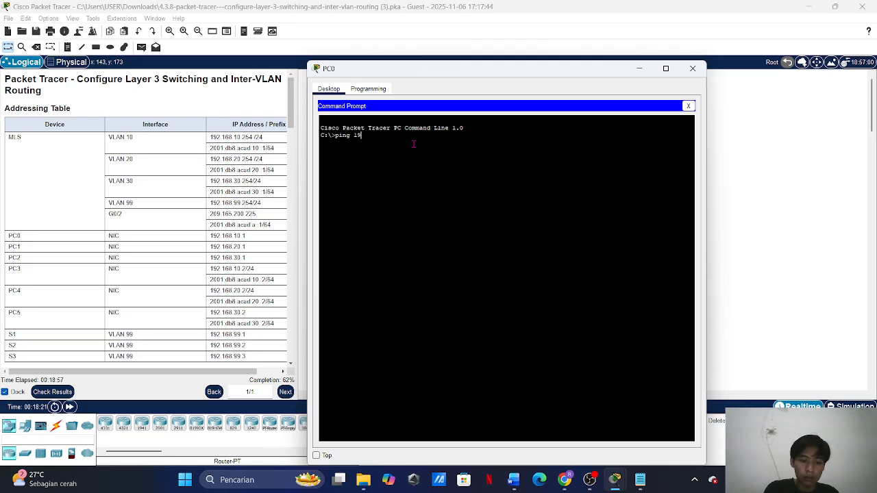
text(2.16)
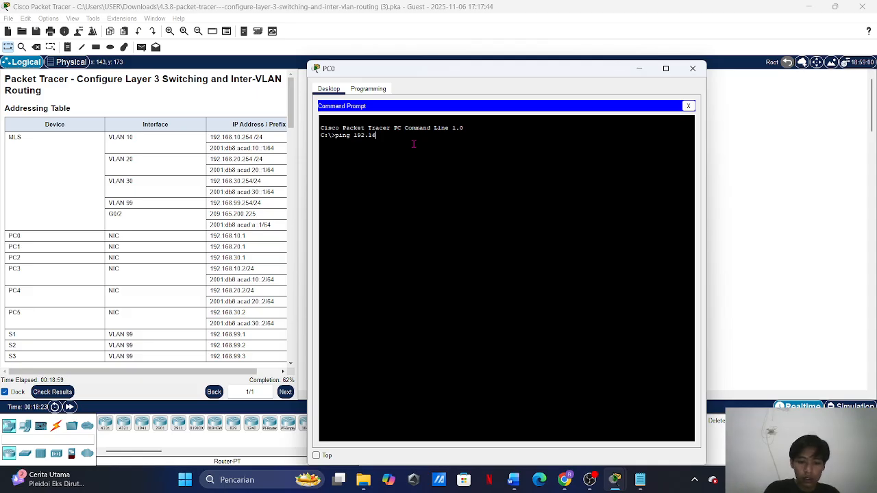
text(8.10.254)
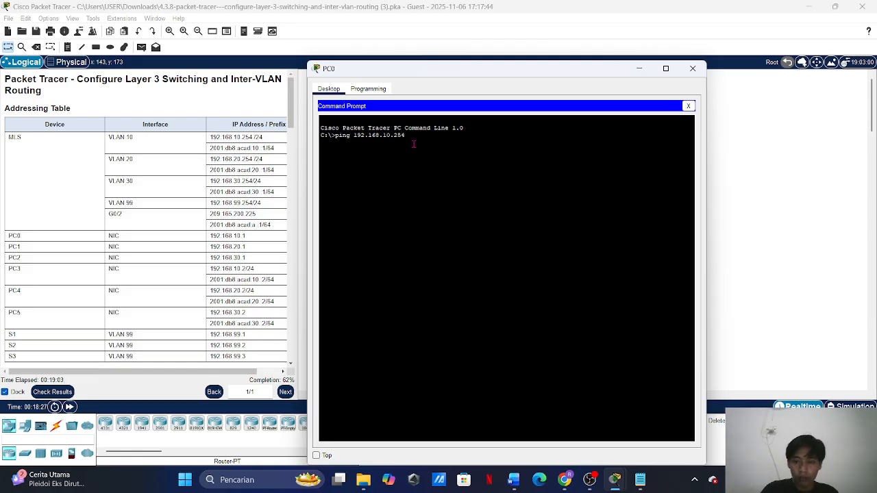
key(Return)
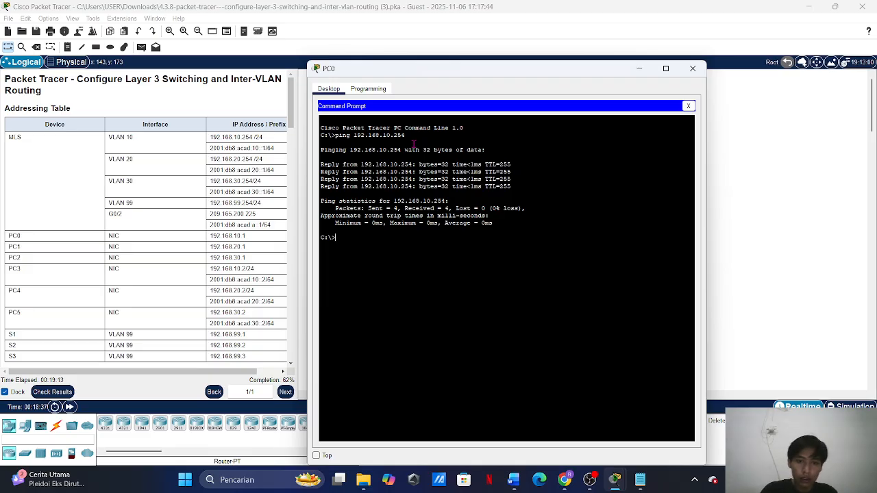
- Test connectivity from PC0 to PC3 in VLAN 10 with "ping 192.168.10.2"
text(192.16)
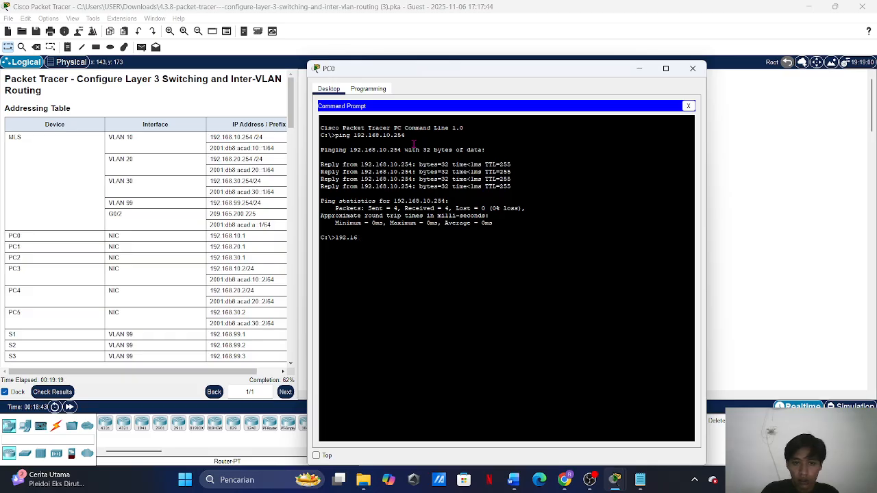
key(BackSpace)
key(BackSpace)
key(BackSpace)
key(BackSpace)
key(BackSpace)
key(BackSpace)
text(ping)
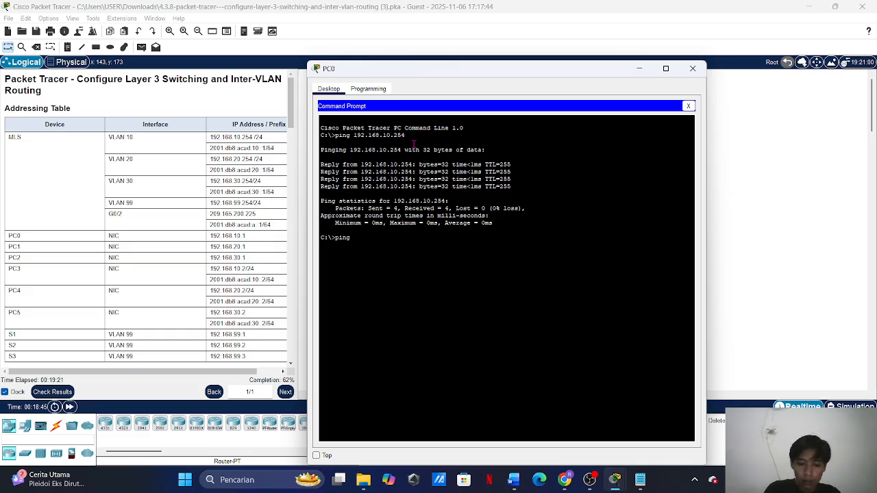
text( 192.168.10.2)
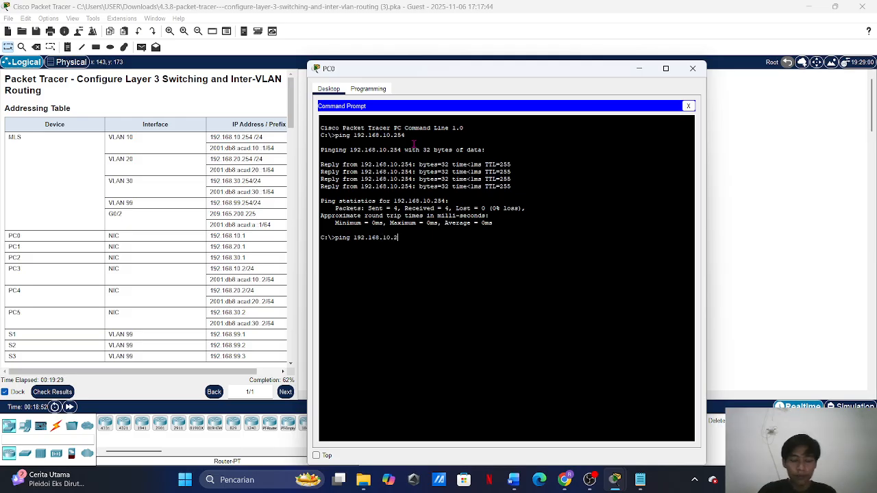
key(Return)
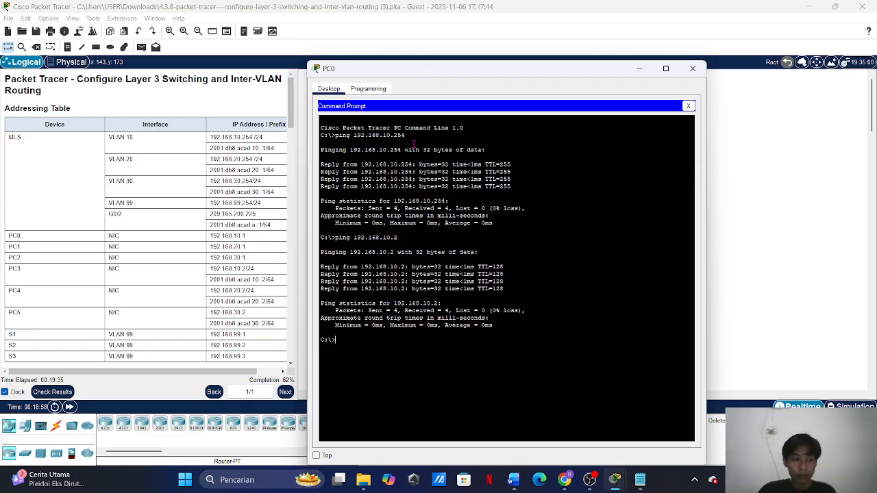
- Test inter-VLAN connectivity from PC0 to PC1 in VLAN 20 with "ping 192.168.20.1"
text(ing)
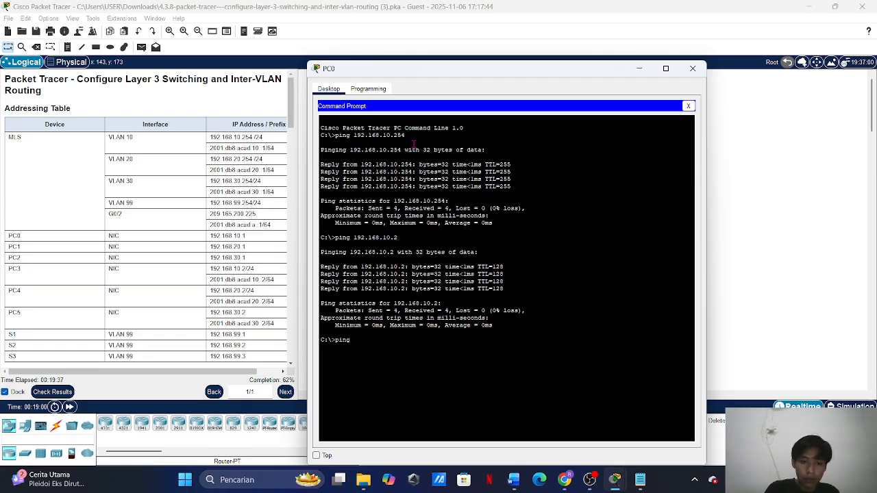
text( 192.1)
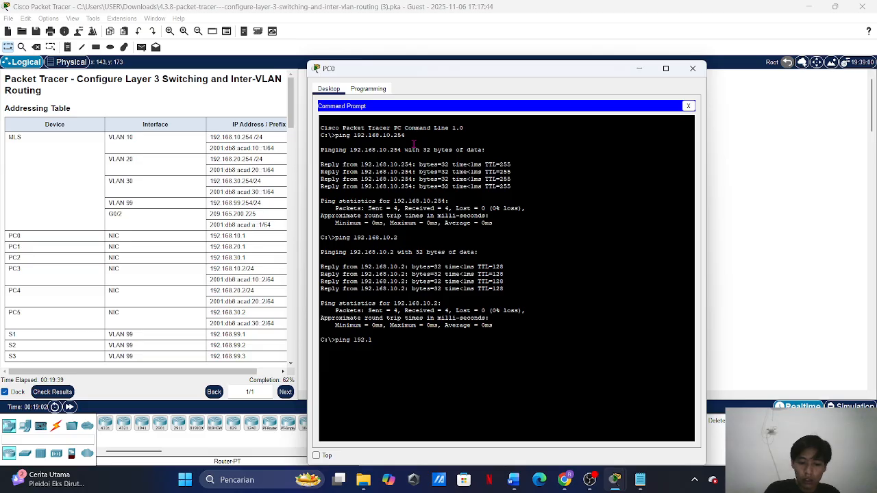
text(68)
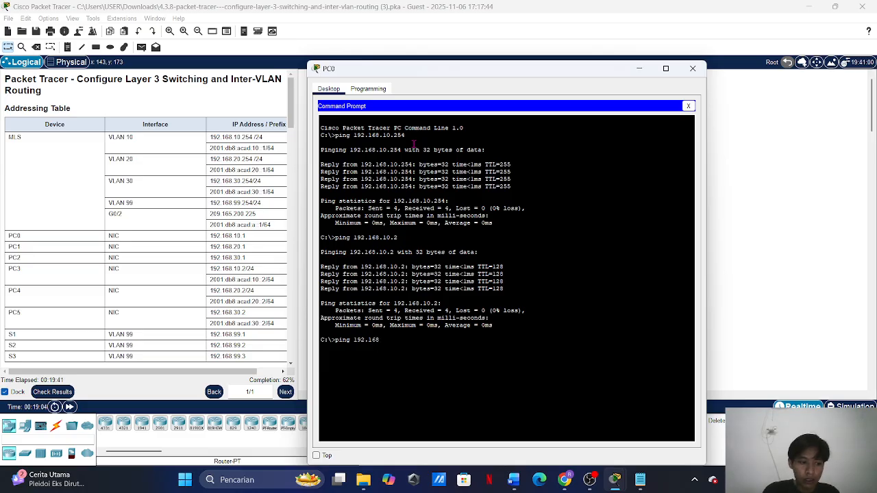
text(.20)
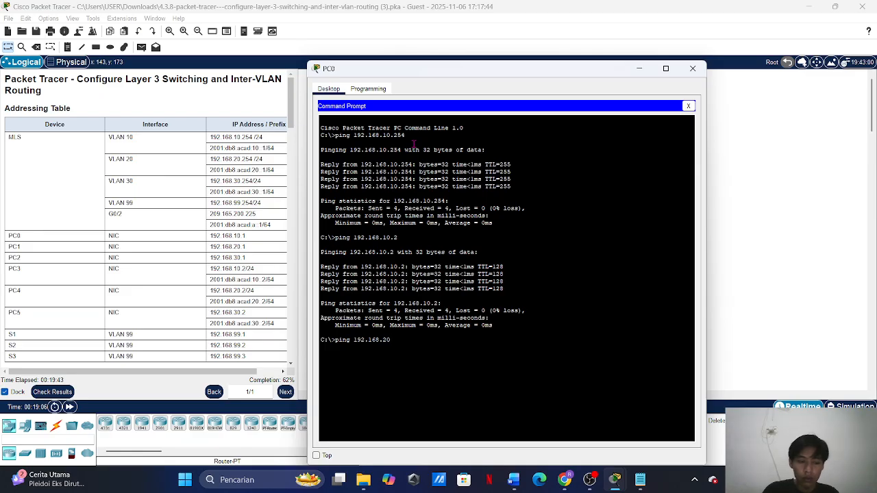
text(.1)
key(Return)
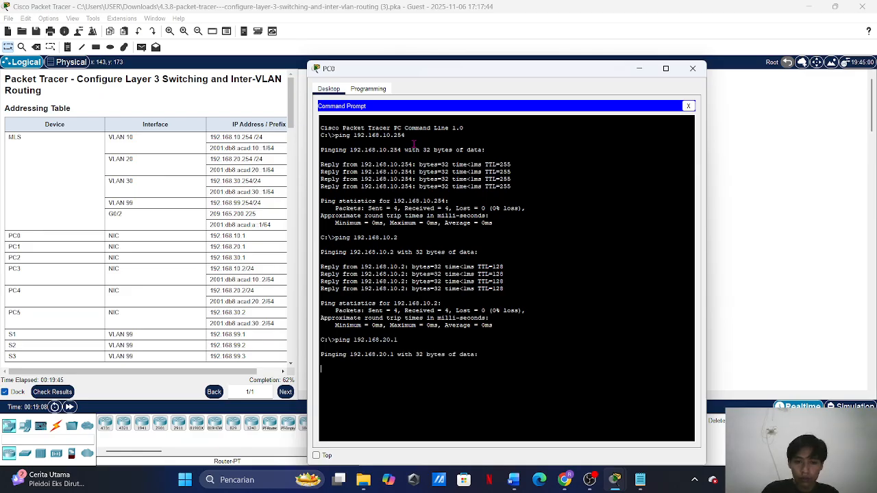
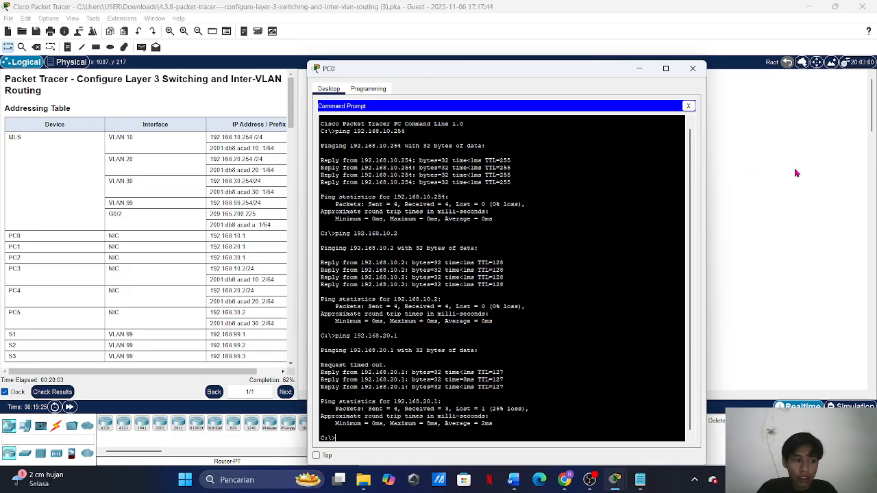
- Return from PC0 to the topology and open the command line of the multilayer switch MLS
click(759, 190)
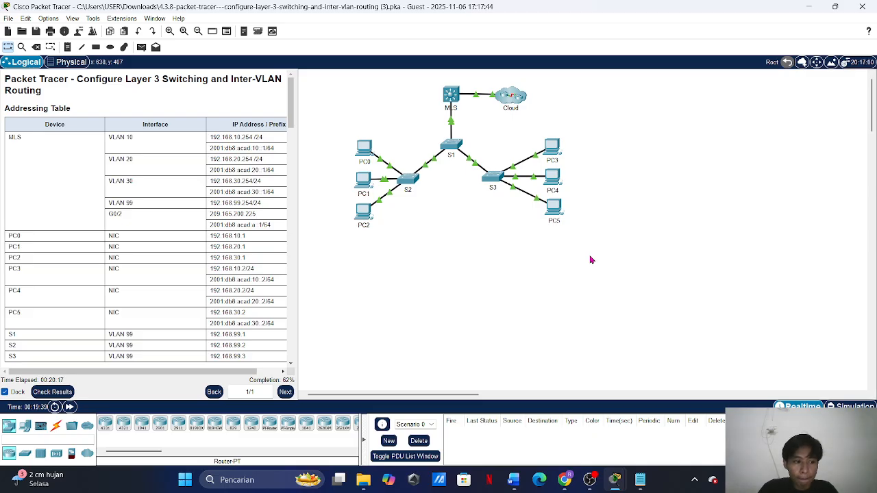
click(452, 97)
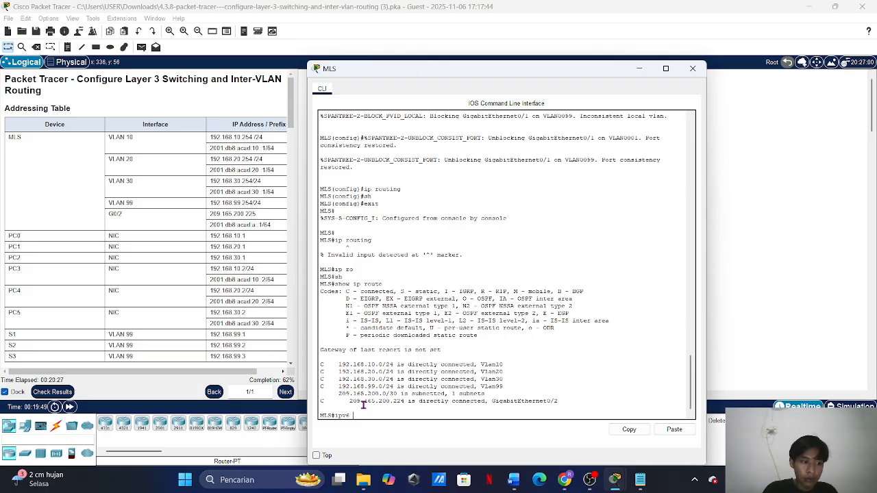
text(ipv6 u)
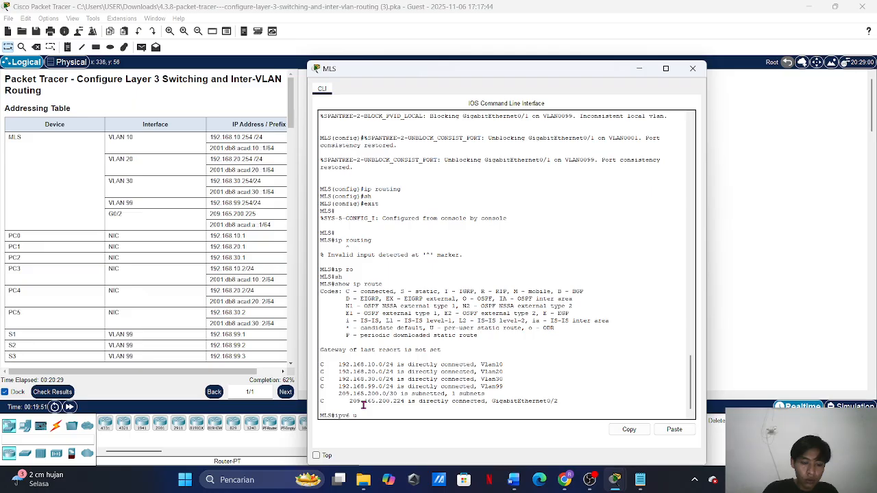
text(ni)
key(Tab)
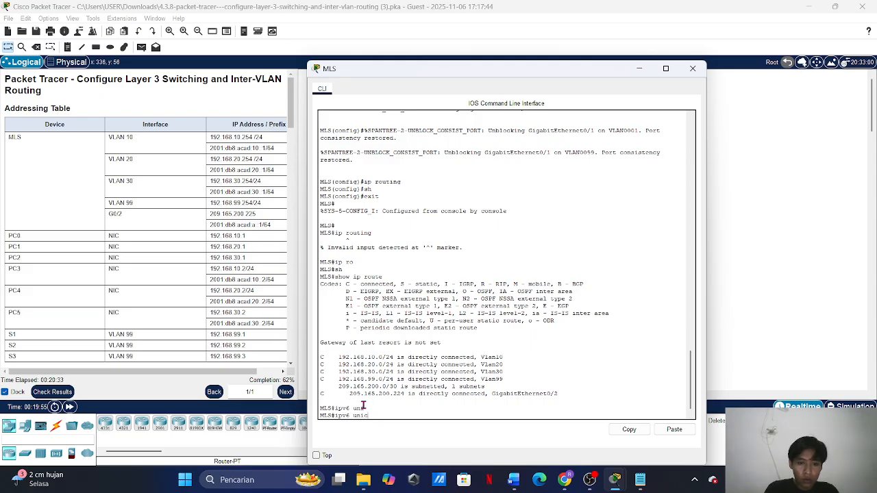
key(Tab)
key(BackSpace)
key(BackSpace)
key(BackSpace)
key(BackSpace)
key(BackSpace)
key(BackSpace)
key(BackSpace)
key(BackSpace)
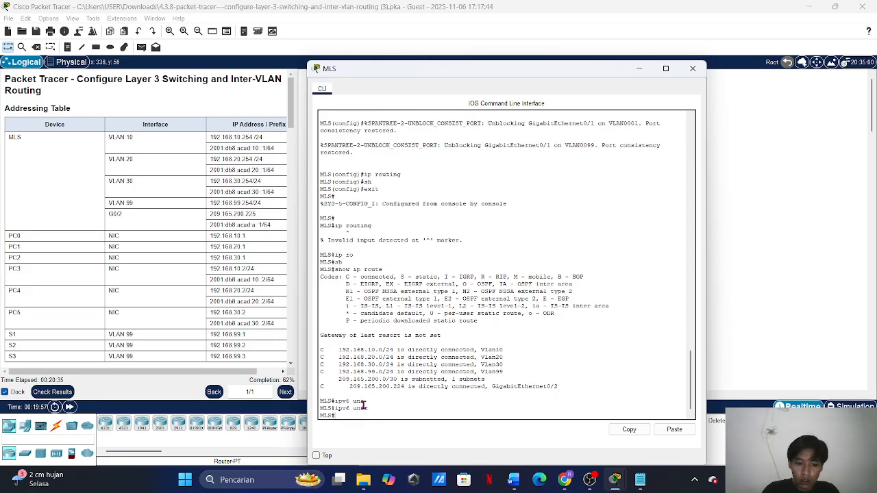
- Enter global configuration mode on MLS with "config t" and enable IPv6 routing with "ipv6 unicast-routing"
text(config )
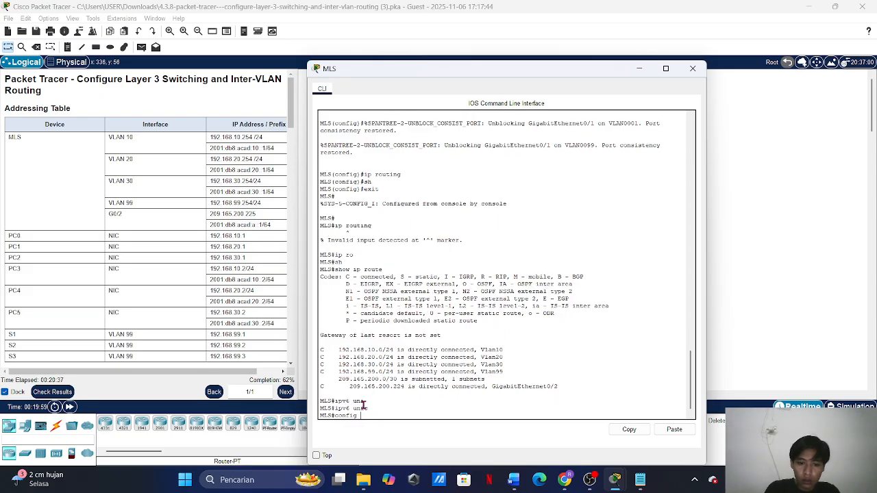
text(t)
key(Return)
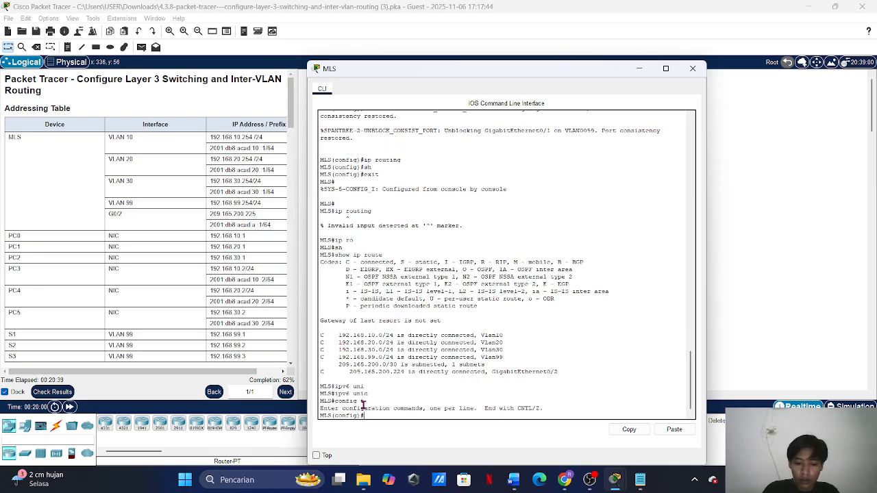
text(ipv)
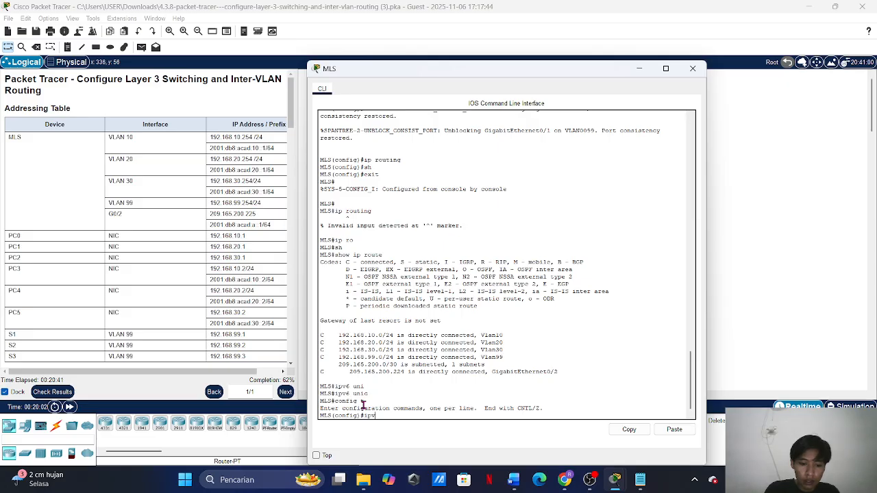
text(6 un)
key(Tab)
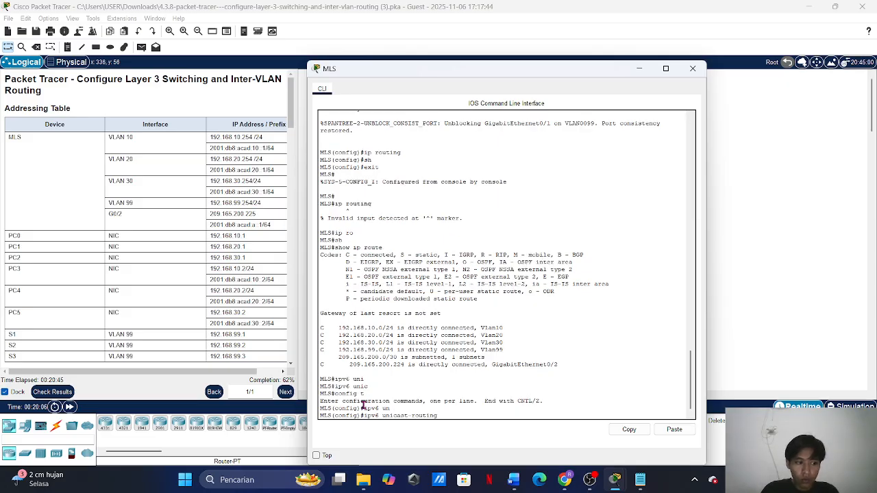
key(Return)
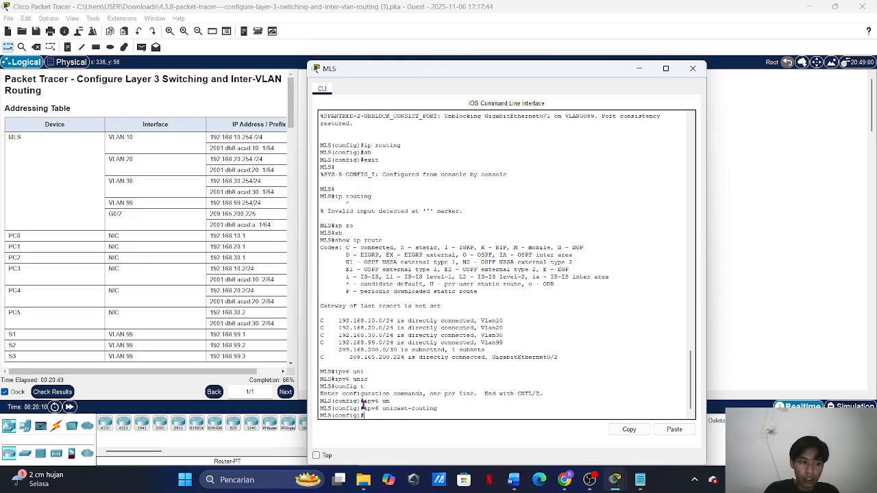
- Enter interface configuration mode for VLAN 10 on MLS with "interface vlan 10"
text(int)
key(Tab)
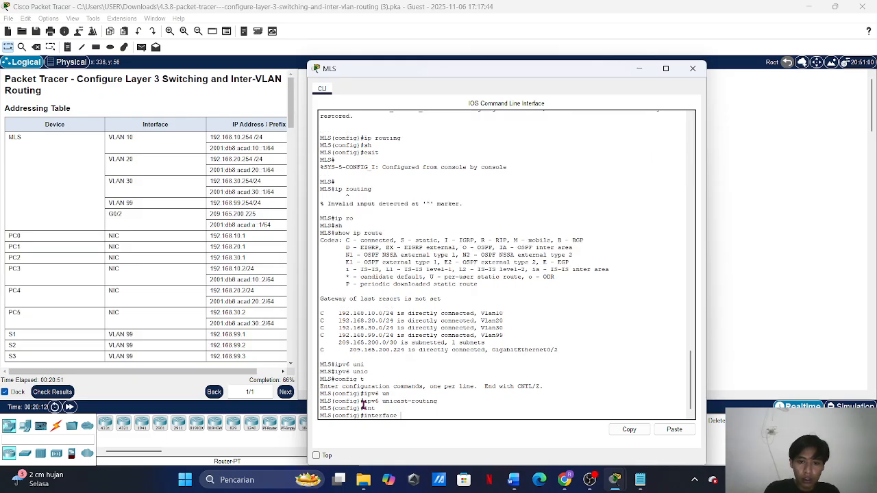
text(vlan)
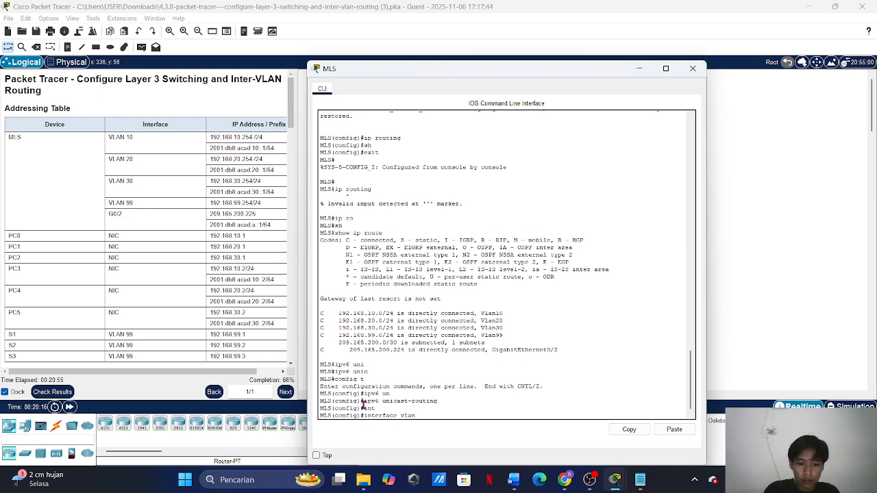
text( 10)
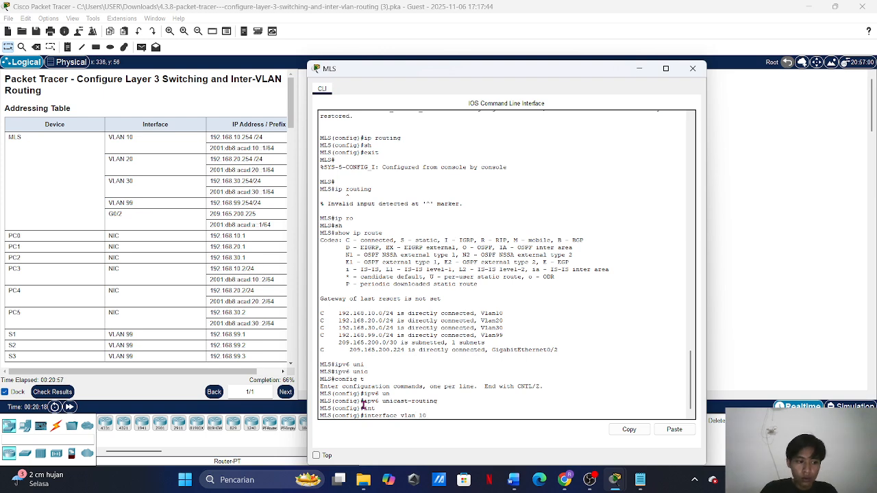
key(Return)
- Try to assign an IPv6 address to VLAN 10 with "ip address 2001:1db8:acad:10::1/64"
text(ip ad)
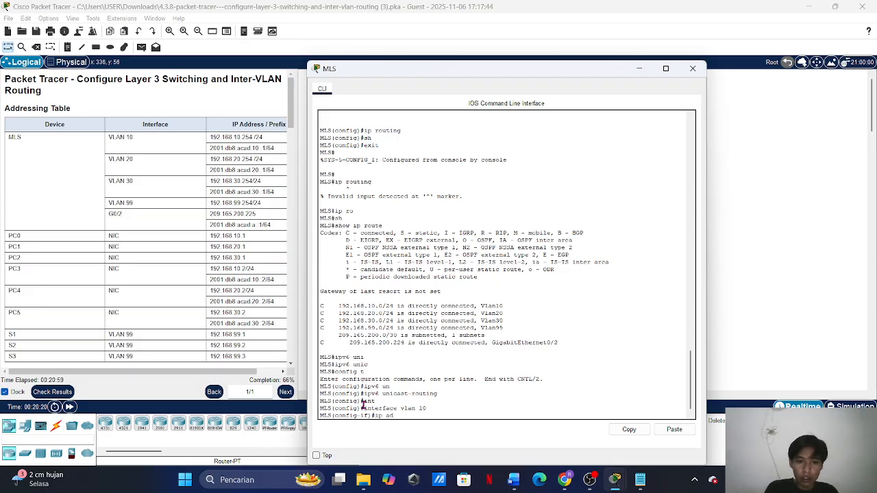
key(Tab)
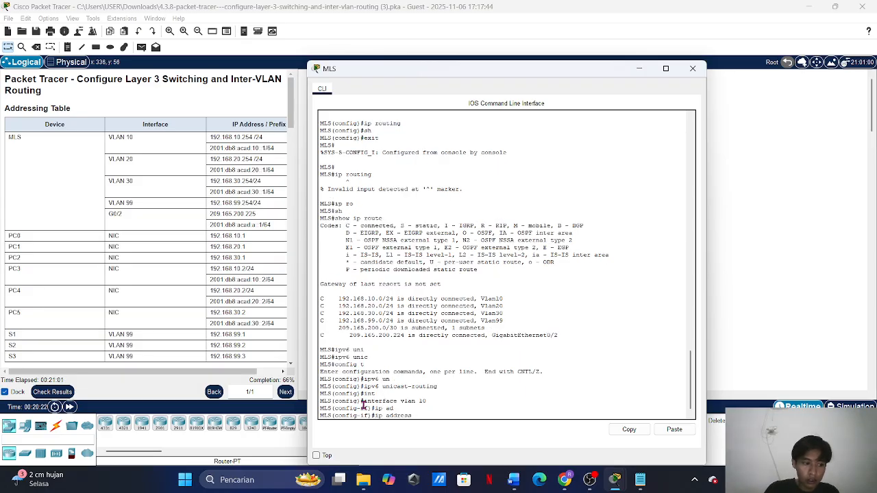
text(2001:)
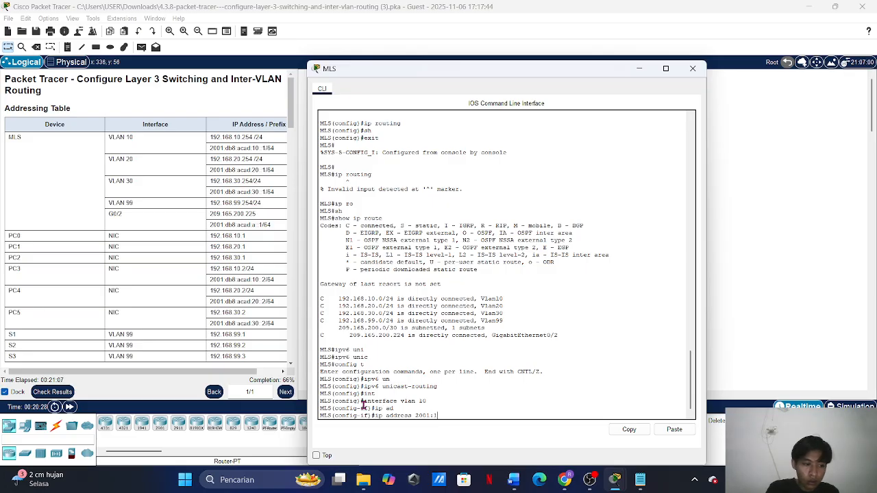
text(db)
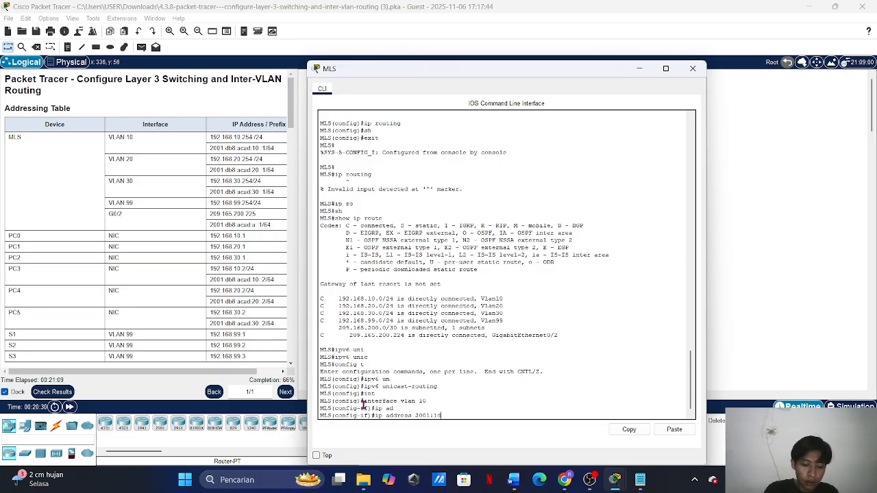
text(8)
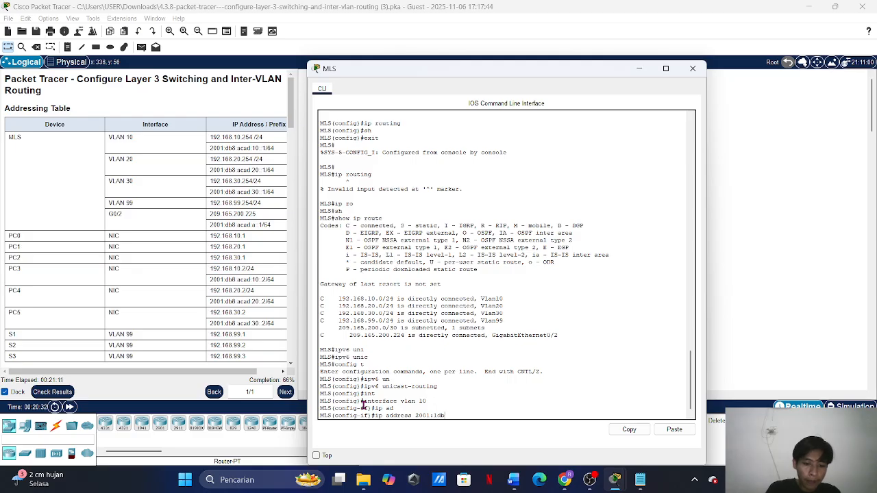
text(8:acad)
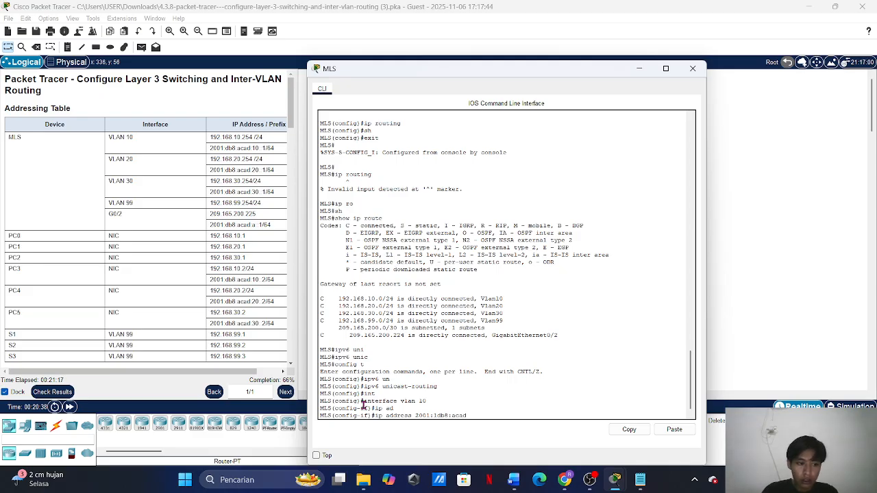
text(:1)
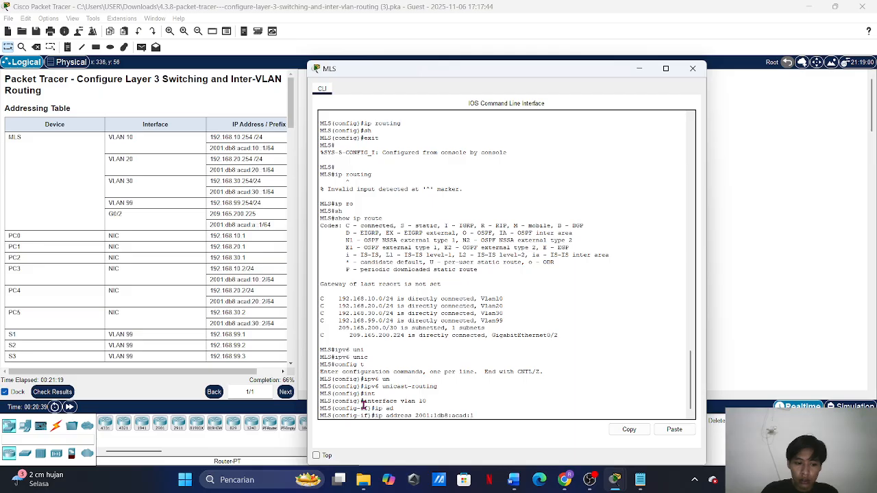
text(0)
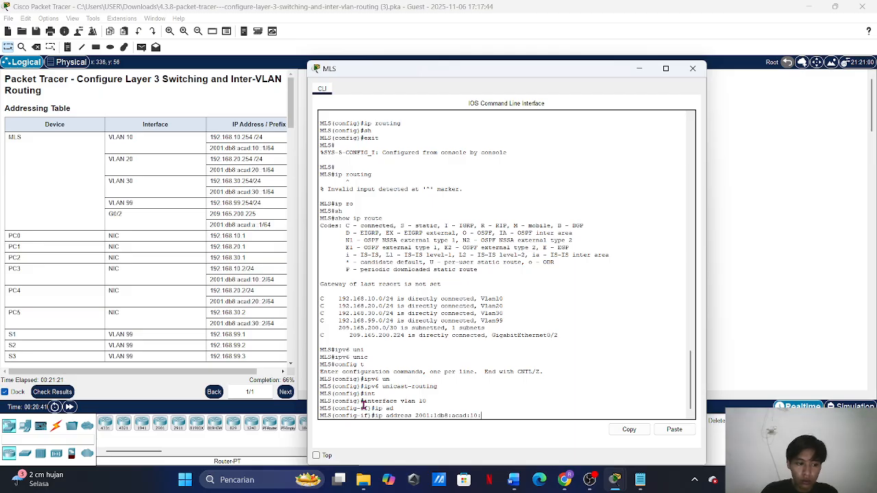
text(::1)
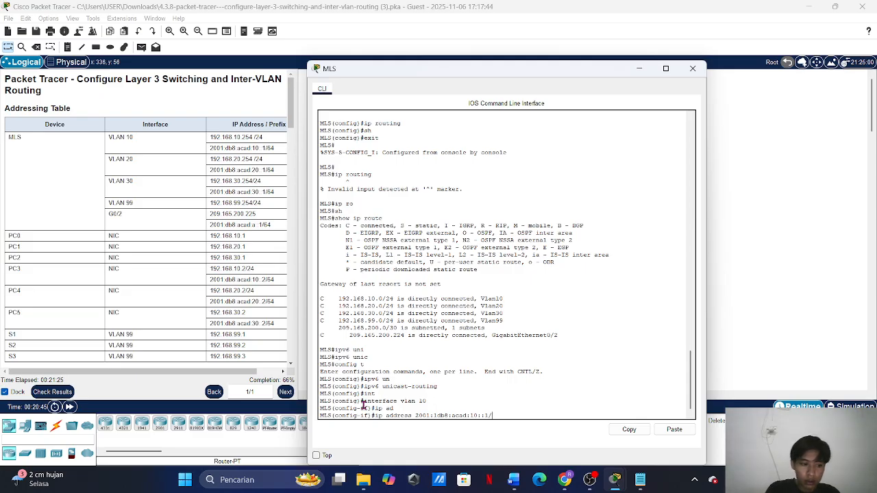
text(/64)
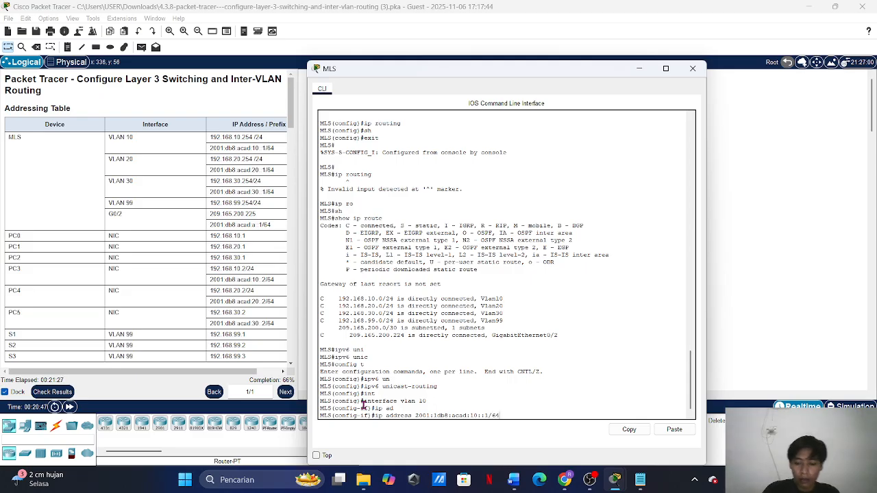
key(Return)
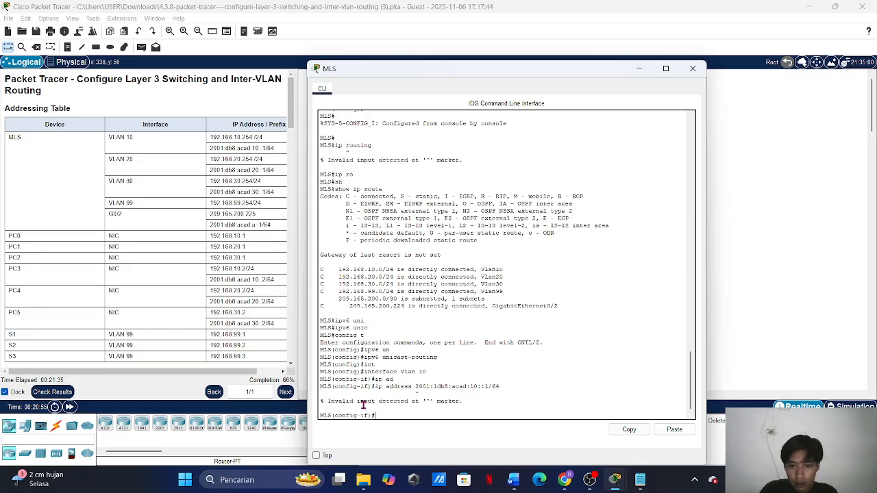
- Recall the last address command on MLS and copy the VLAN 10 address 2001:db8:acad:10::1/64 from the addressing table
key(Up)
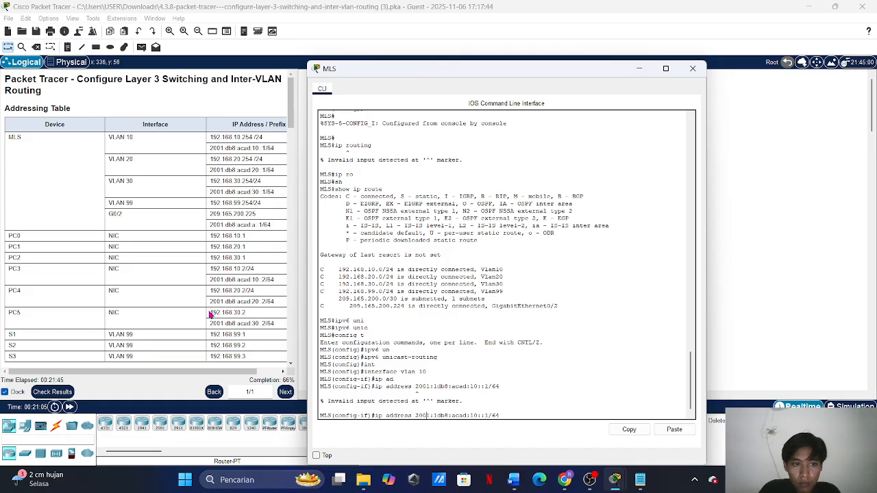
scroll(210, 314, down, 1)
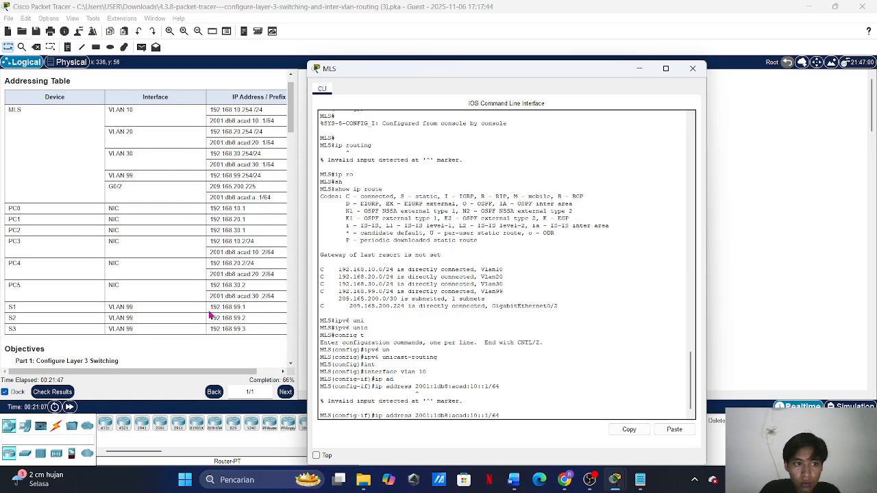
scroll(210, 315, up, 1)
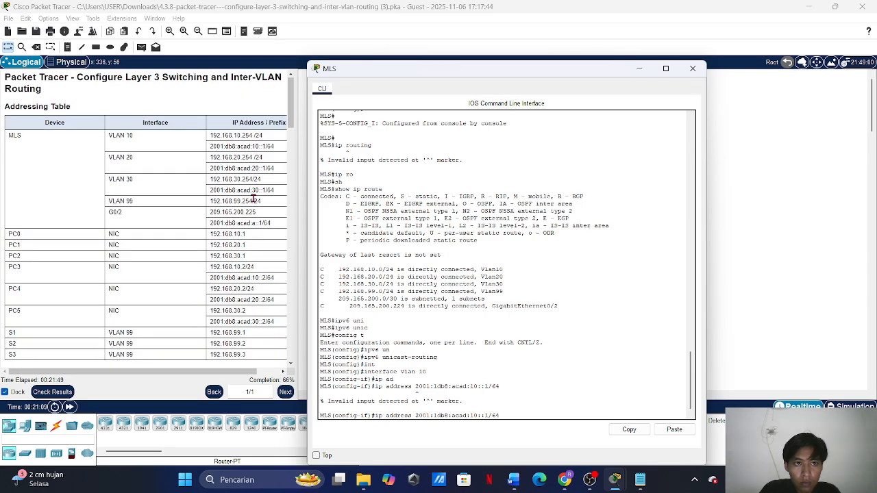
click(210, 150)
drag(210, 149, 282, 148)
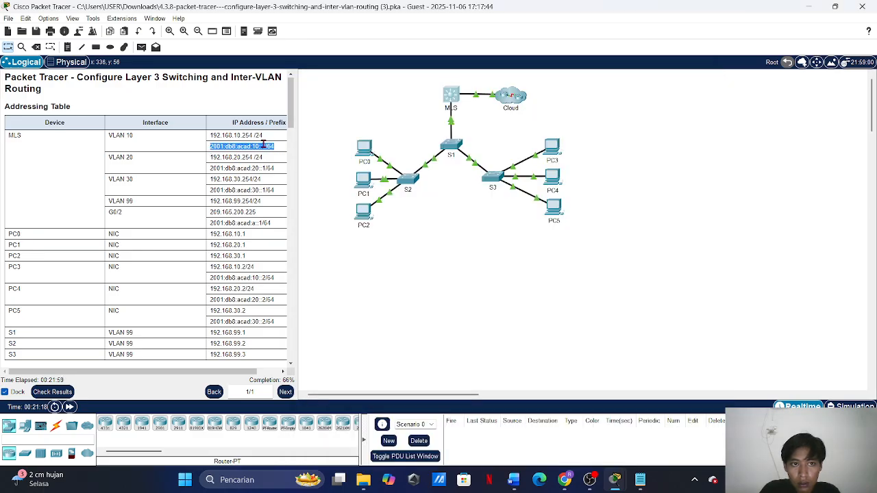
right_click(264, 145)
click(285, 150)
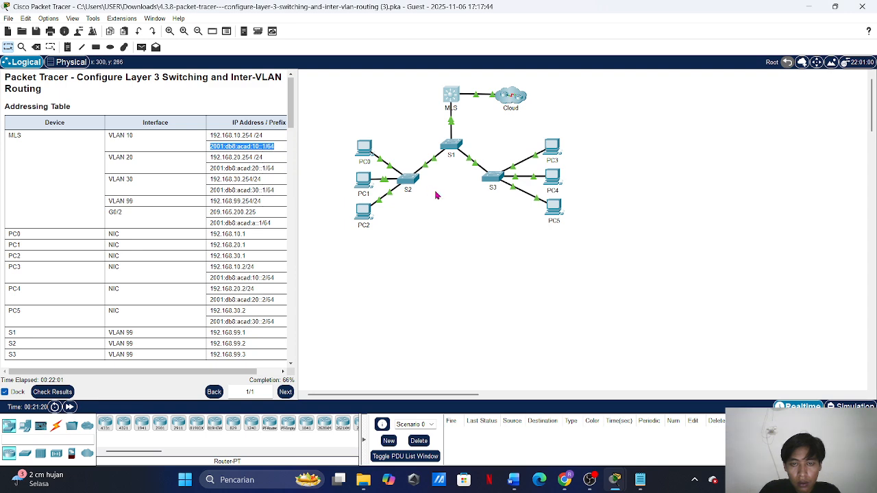
- Open the MLS command line and try to replace the address in the recalled command with the copied VLAN 10 address
click(458, 144)
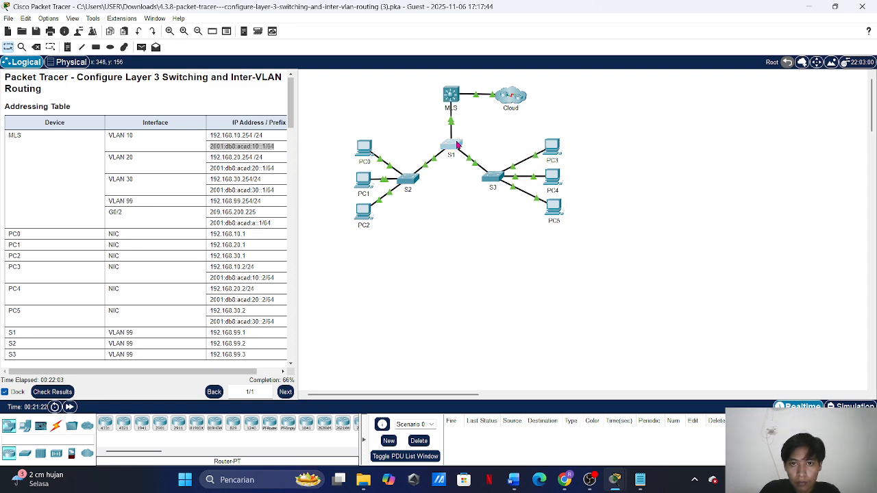
click(848, 196)
click(451, 96)
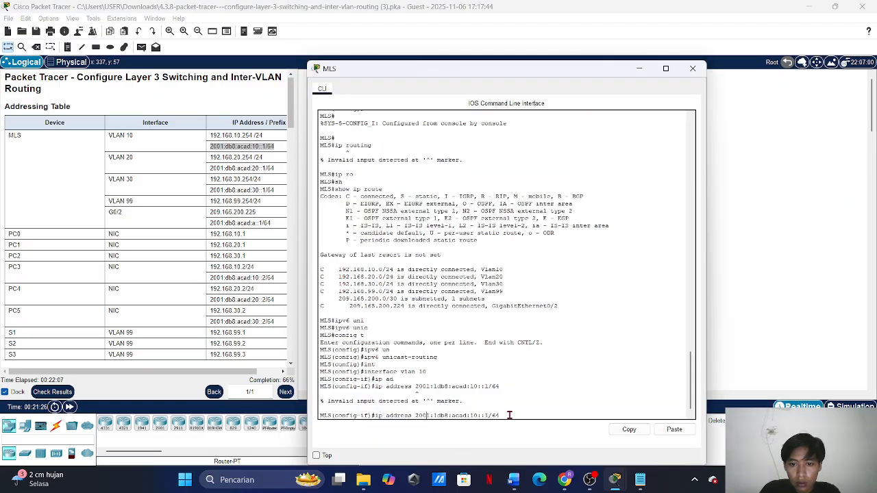
drag(415, 415, 503, 415)
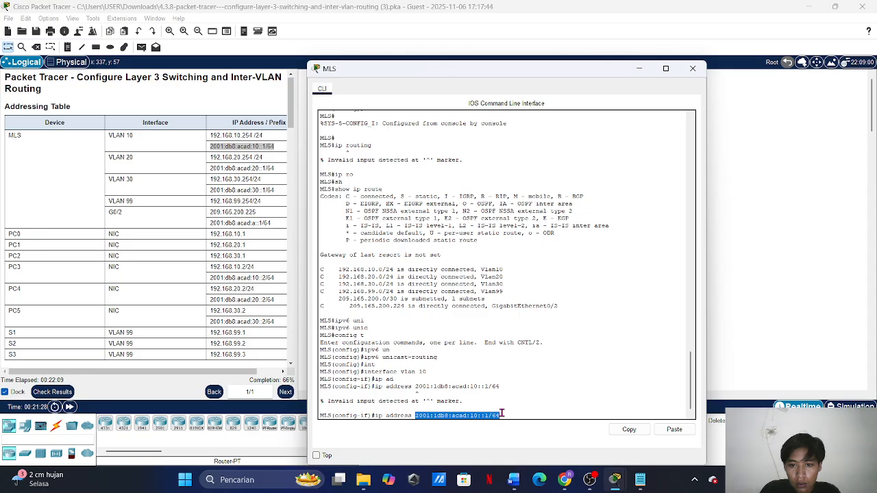
right_click(431, 416)
click(458, 424)
- Correct the recalled command to "ipv6 address 2001:1db8:acad:10::1/64", run it for VLAN 10, and leave interface configuration with "exit"
click(382, 416)
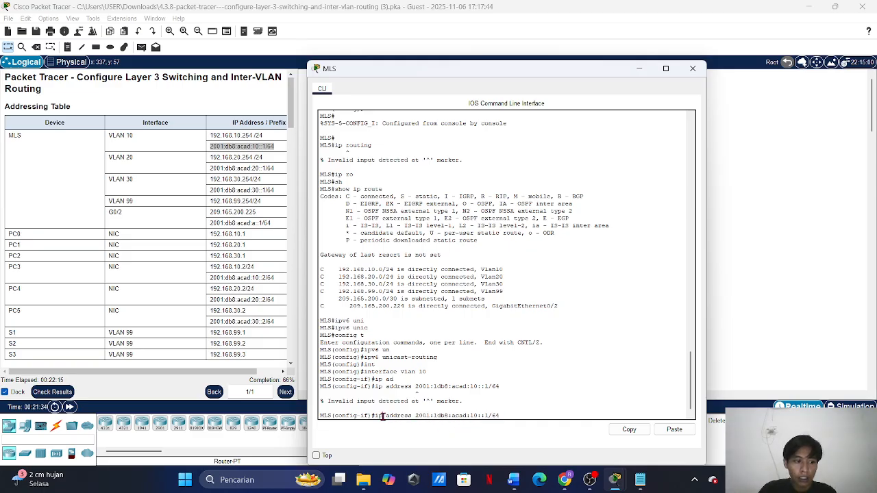
text(v6)
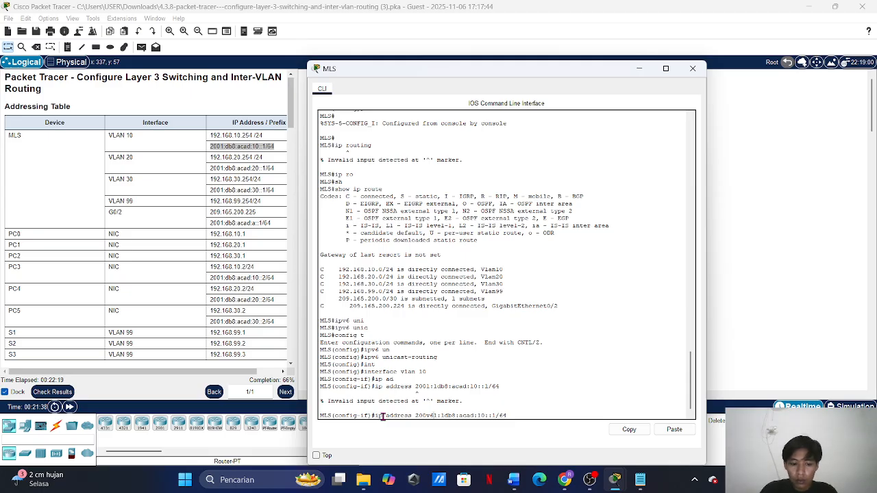
key(BackSpace)
key(BackSpace)
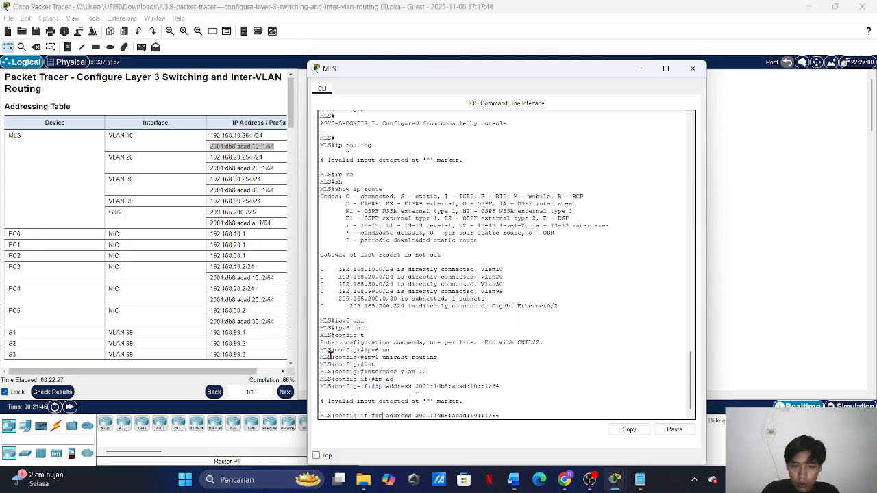
text(v6)
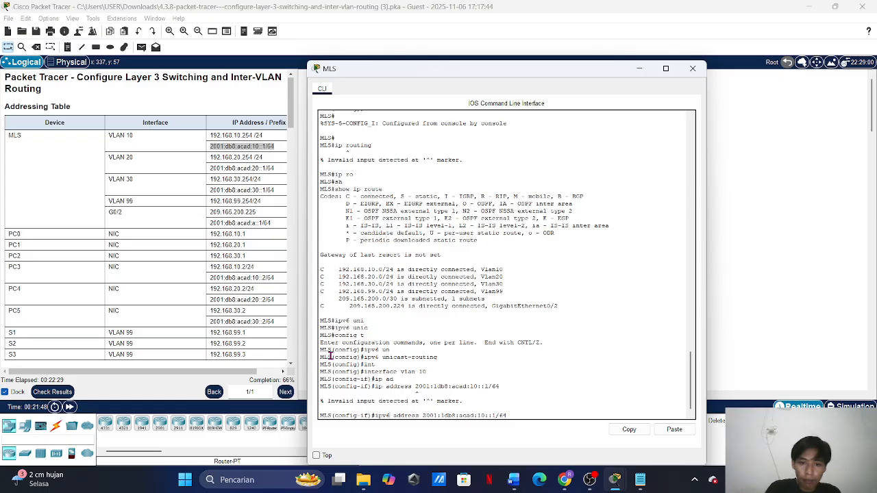
key(Return)
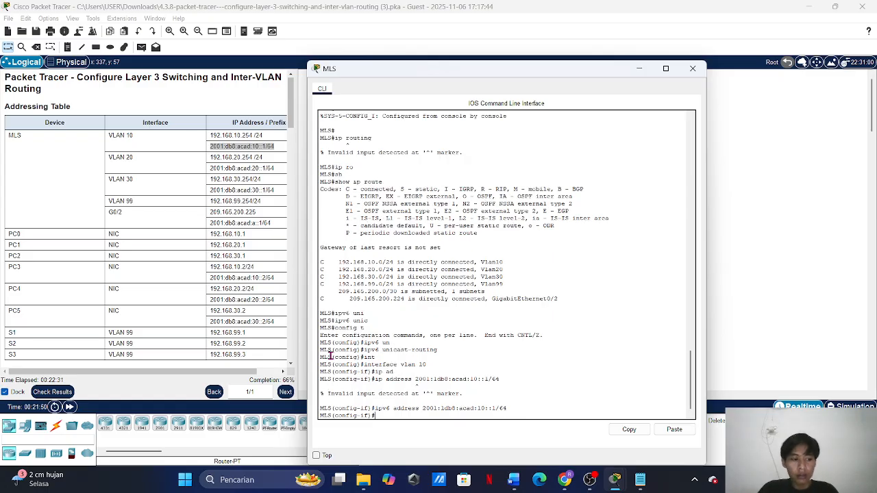
text(exit)
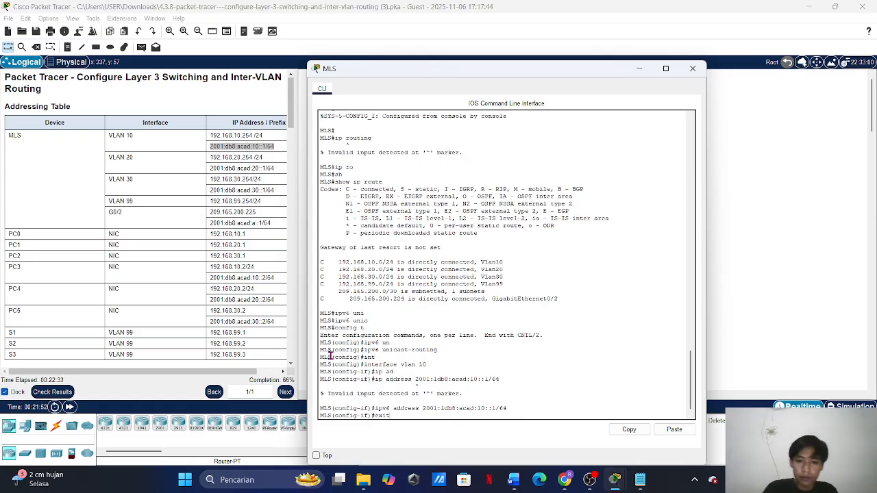
key(Return)
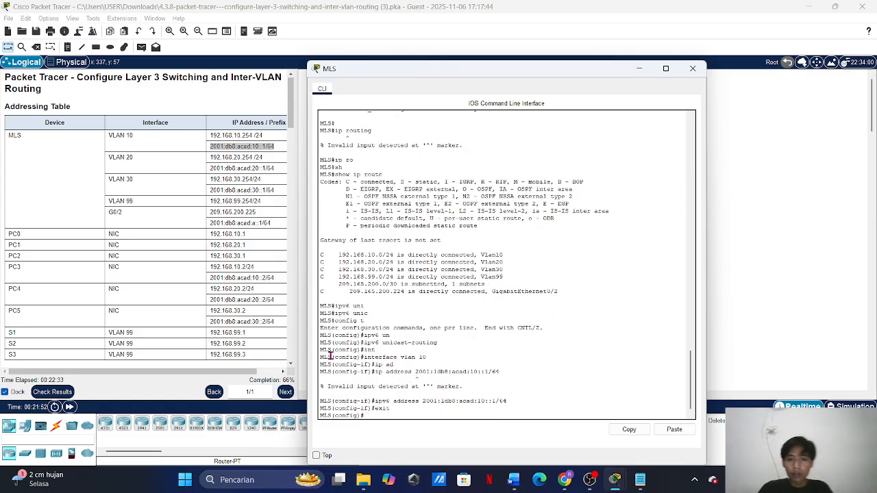
- Switch to the Notepad script and change its first line to "interface vlan 20" and its address command to "ipv6 address"
click(639, 480)
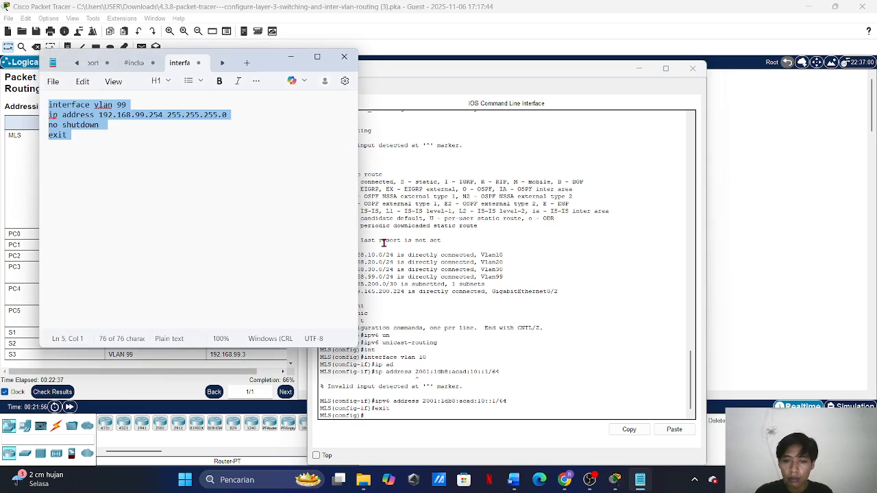
click(119, 156)
click(125, 106)
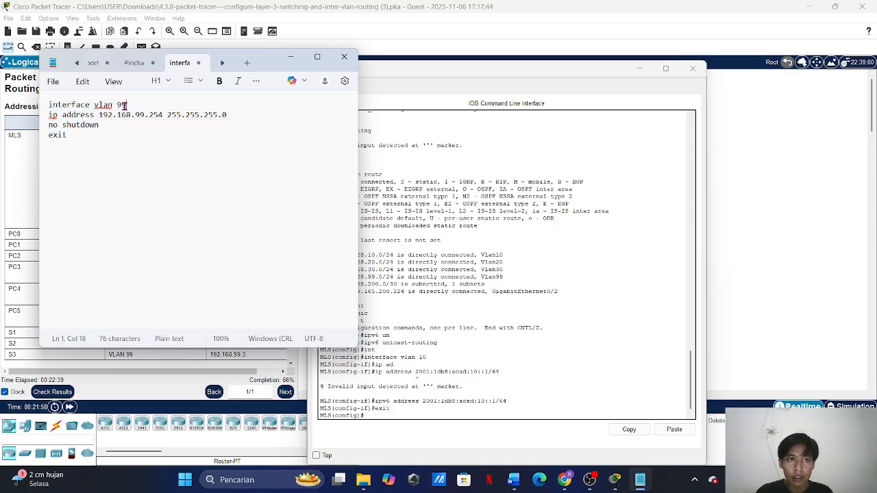
key(BackSpace)
key(BackSpace)
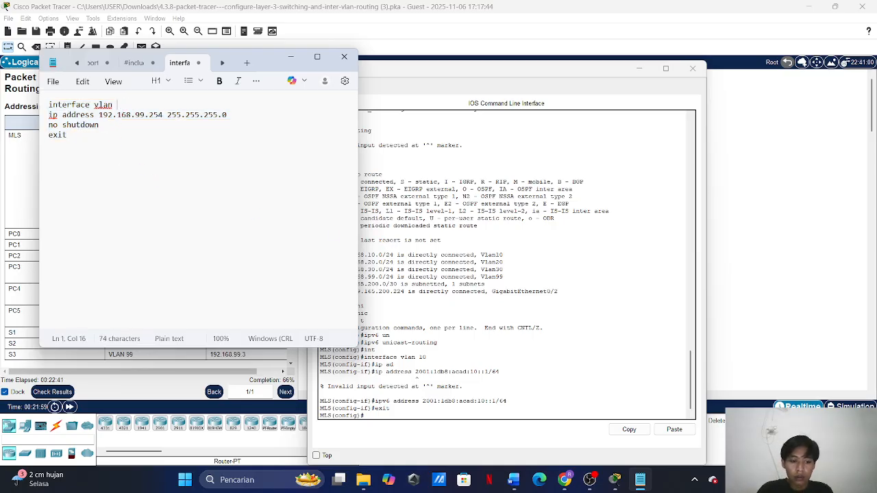
text(20)
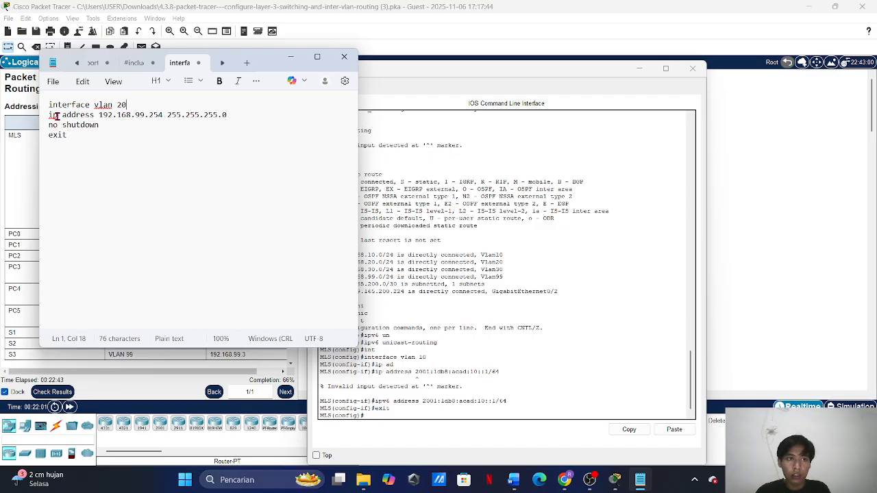
click(57, 115)
text(v6)
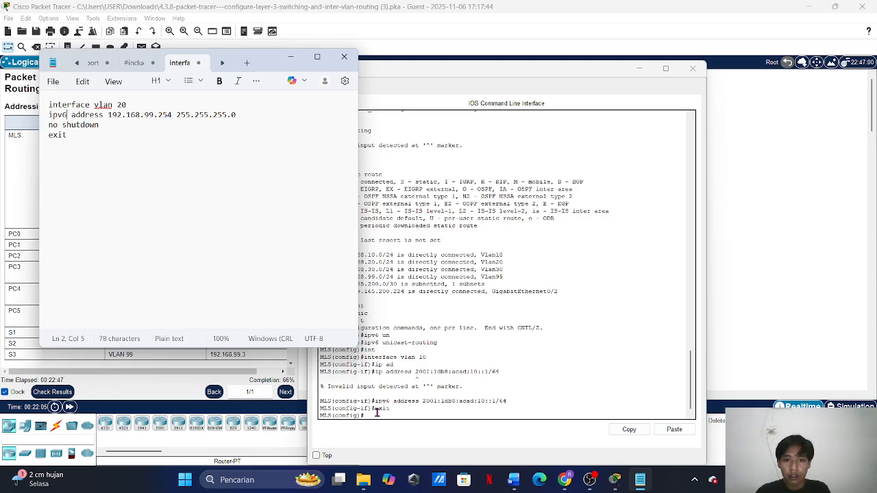
- Copy VLAN 20's IPv6 address 2001:db8:acad:20::1/64 from Packet Tracer's addressing table and replace the IPv4 address and mask in the Notepad script with it
click(139, 361)
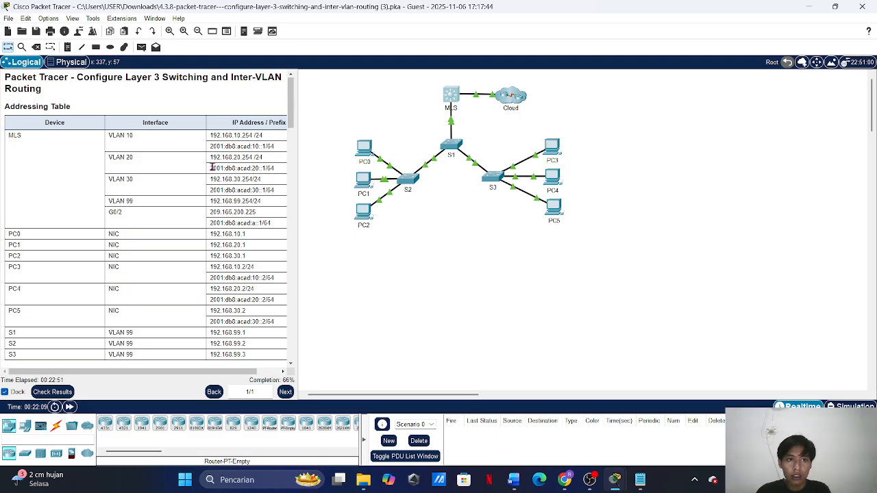
drag(210, 168, 283, 170)
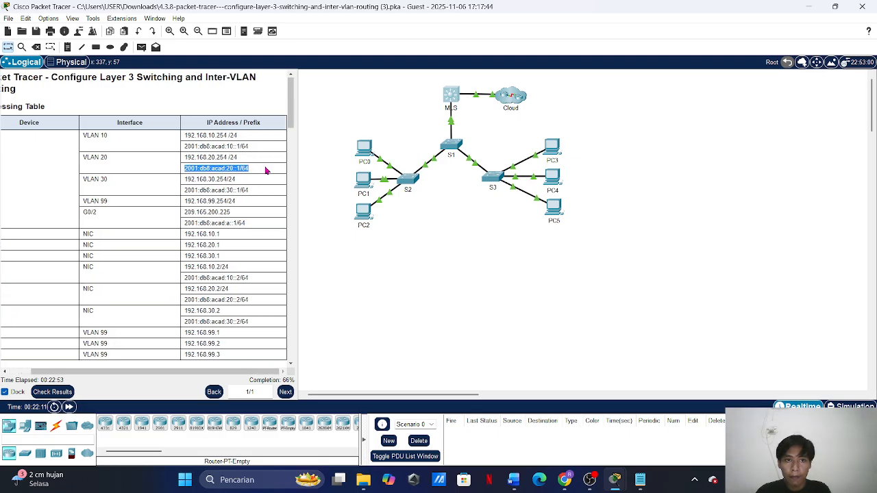
right_click(236, 168)
click(274, 171)
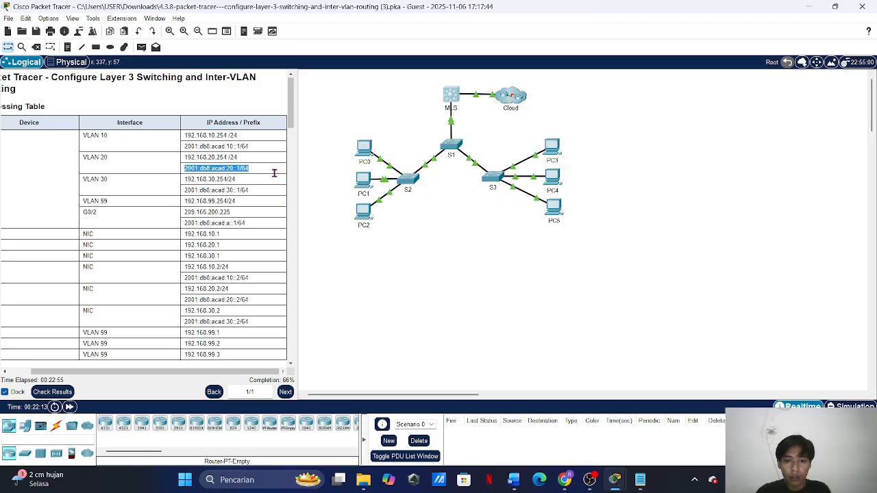
click(639, 480)
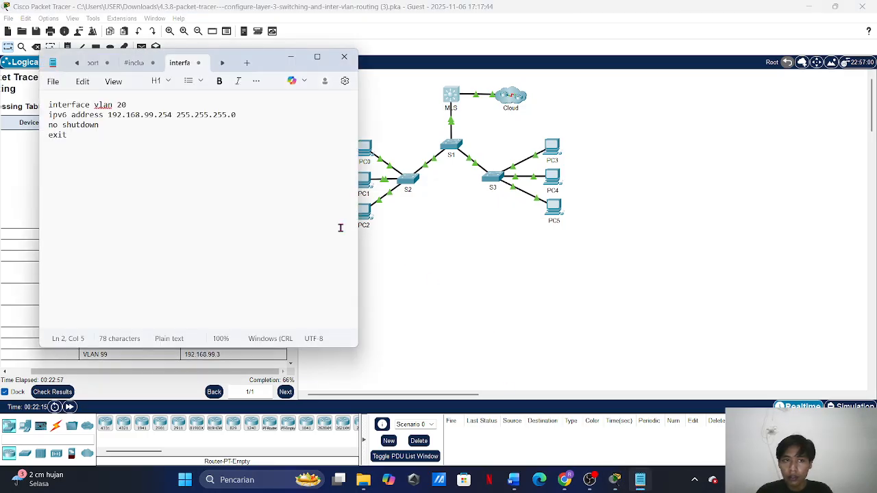
drag(108, 115, 235, 116)
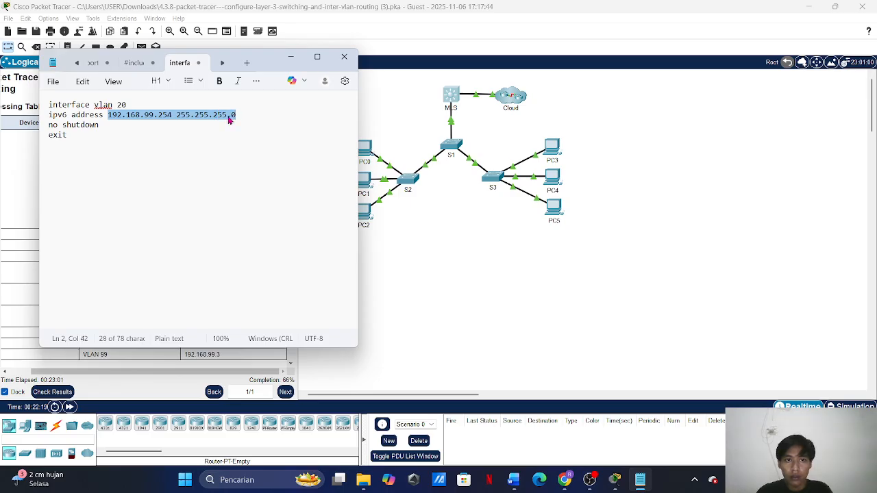
right_click(228, 117)
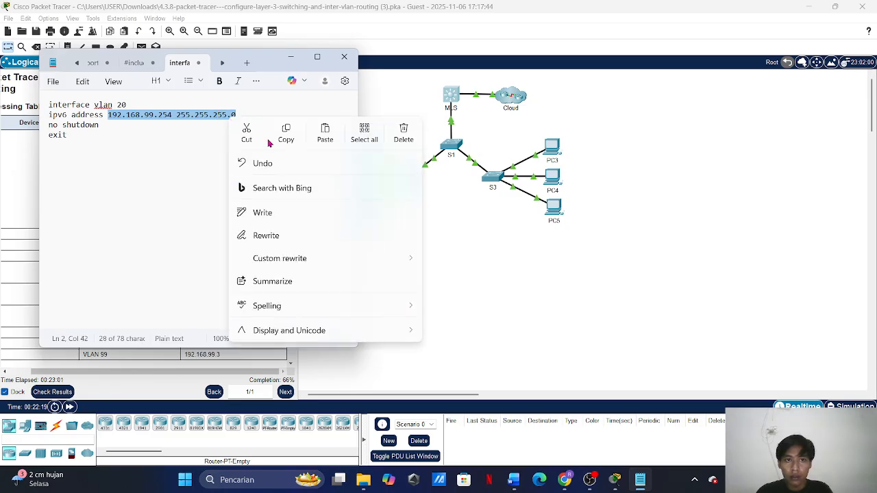
click(325, 135)
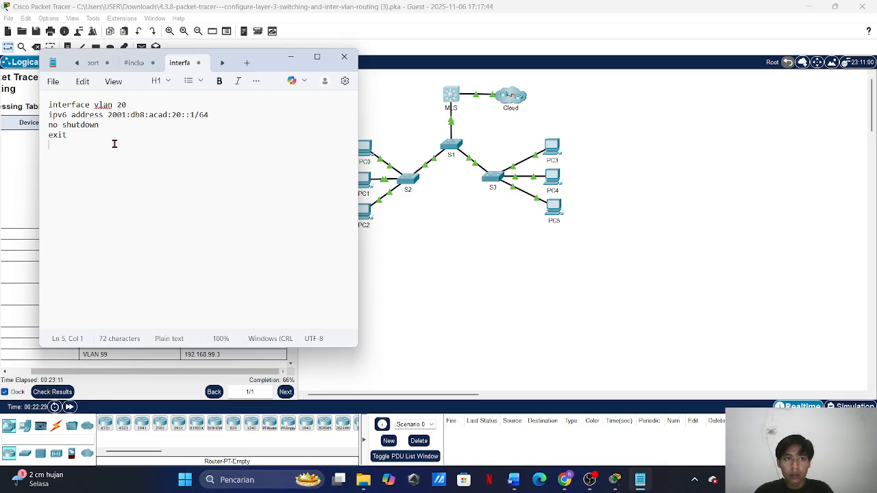
- Copy the complete VLAN 20 script from Notepad and run it in the MLS command line in Packet Tracer
key(ctrl+a)
right_click(78, 108)
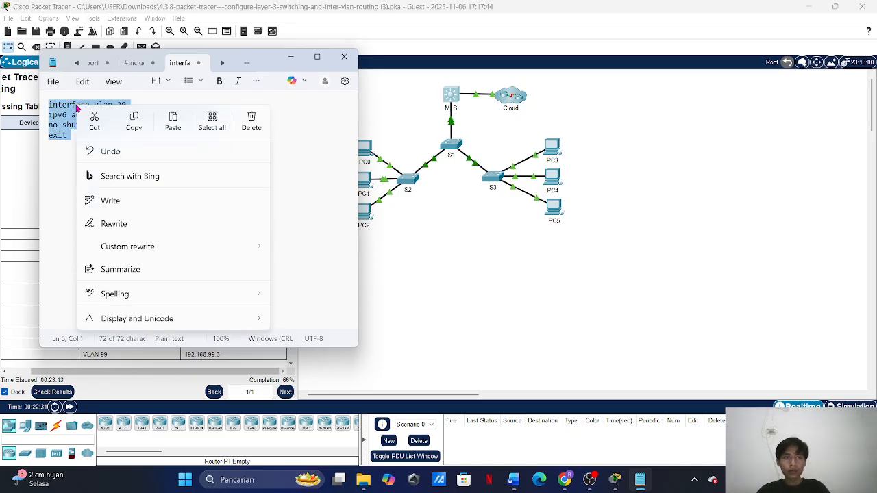
click(134, 121)
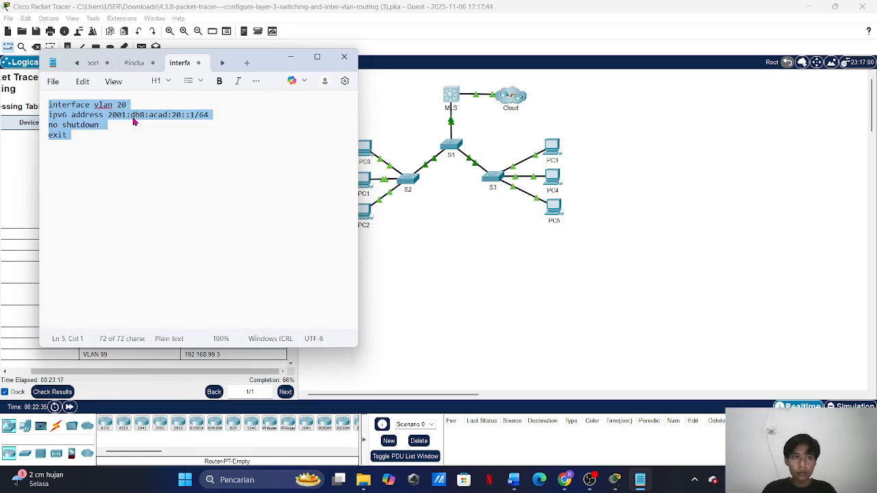
click(442, 231)
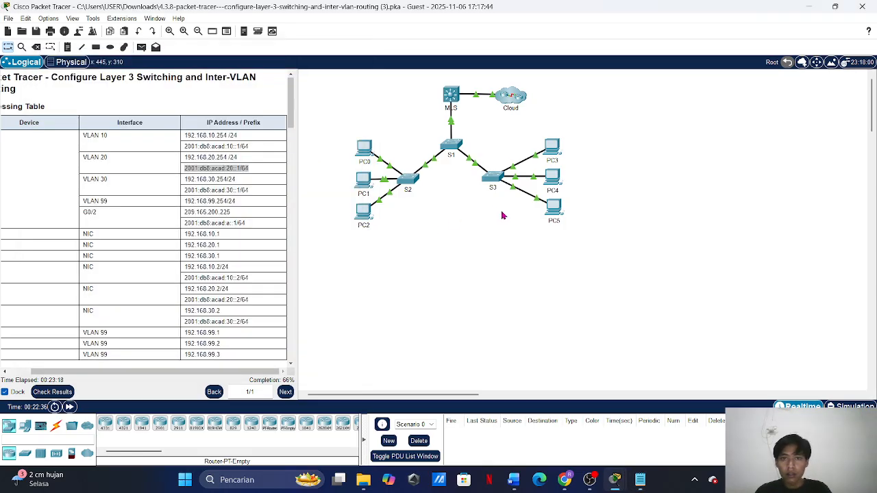
click(450, 102)
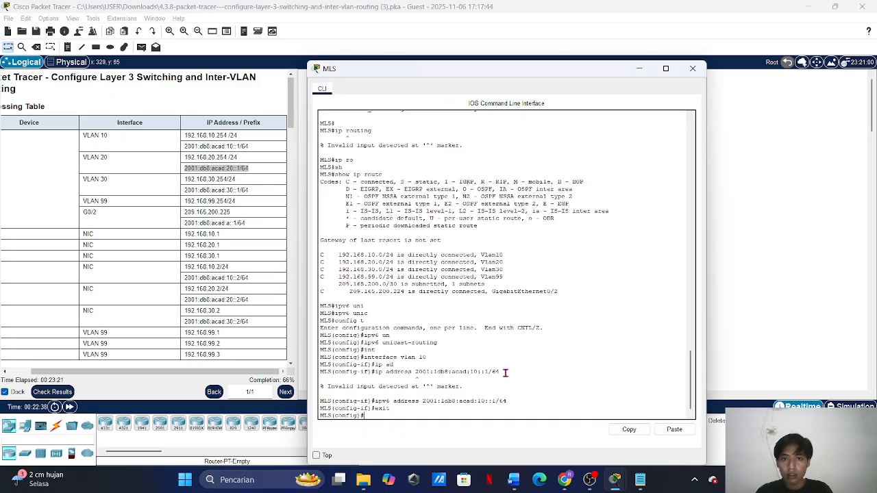
right_click(420, 414)
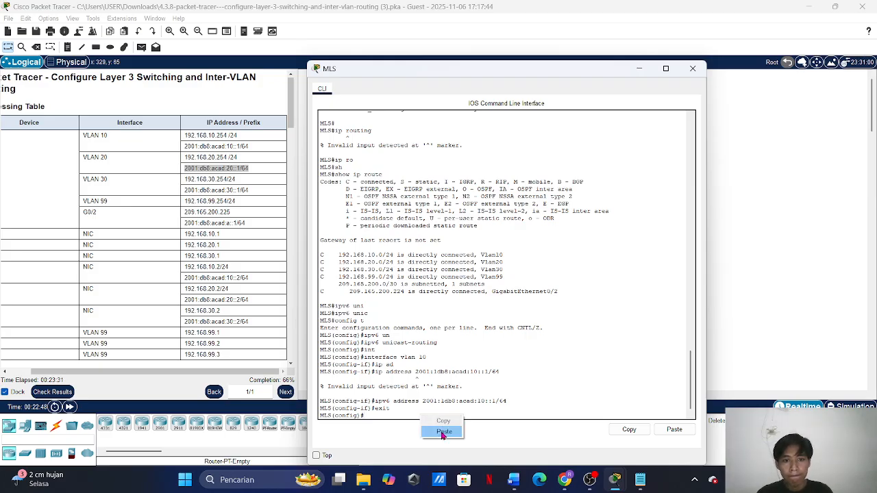
click(443, 433)
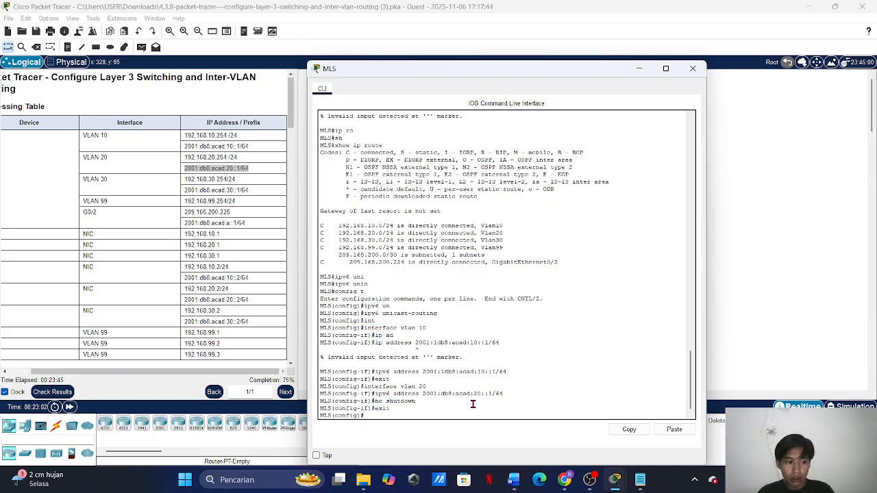
- Switch to Notepad and update the script to "interface vlan 30" with IPv6 address 2001:db8:acad:30::1/64
click(640, 480)
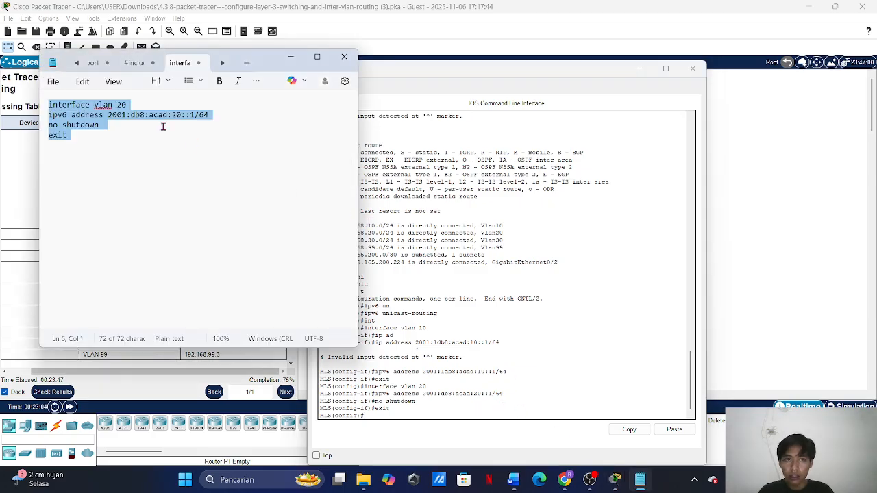
click(124, 103)
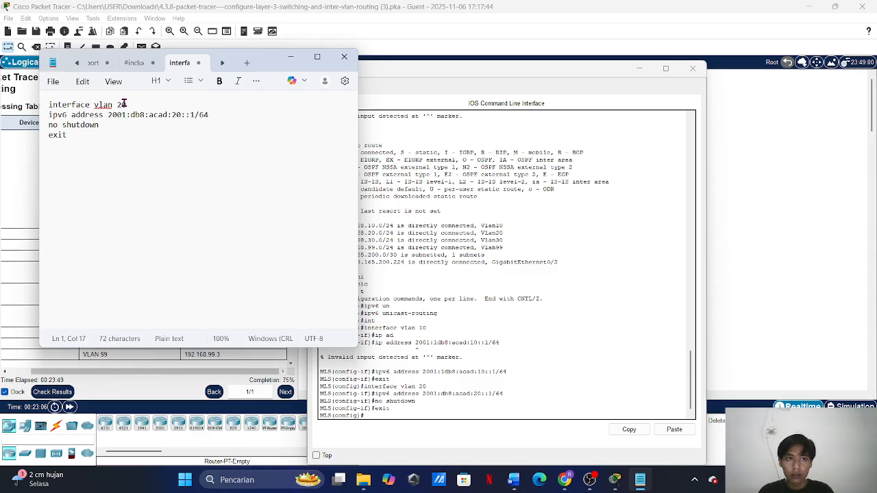
key(BackSpace)
text(3)
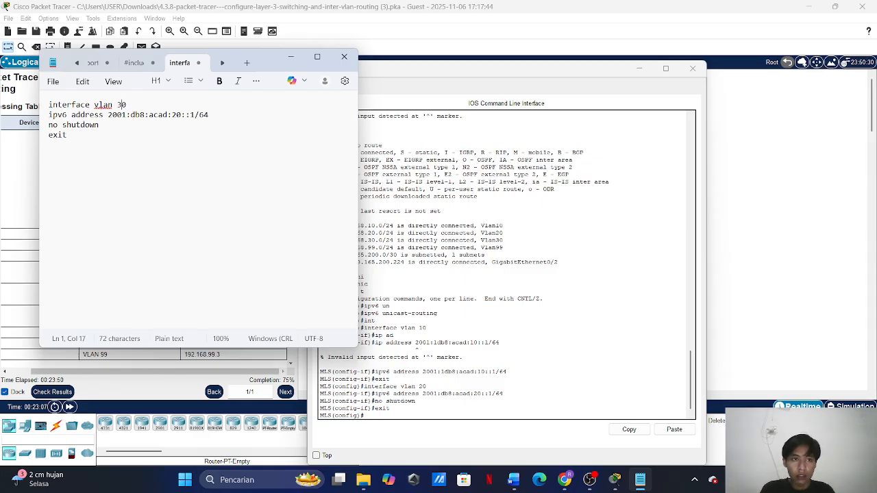
click(176, 114)
key(BackSpace)
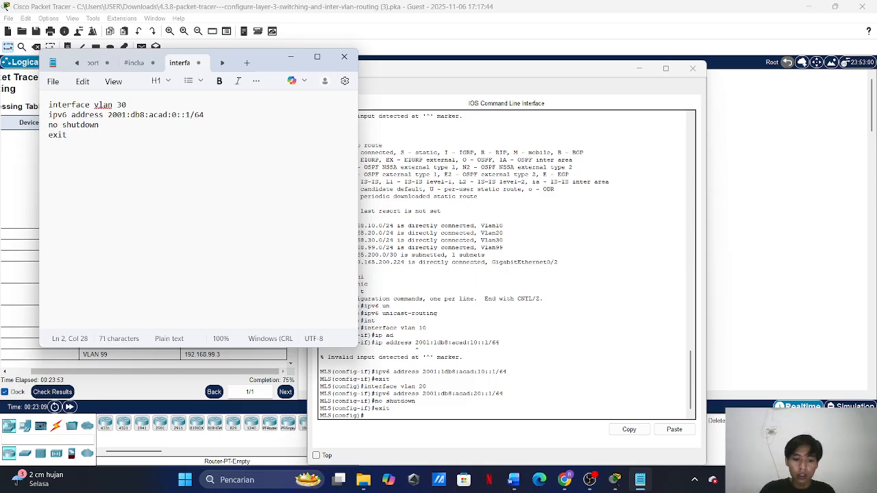
text(3)
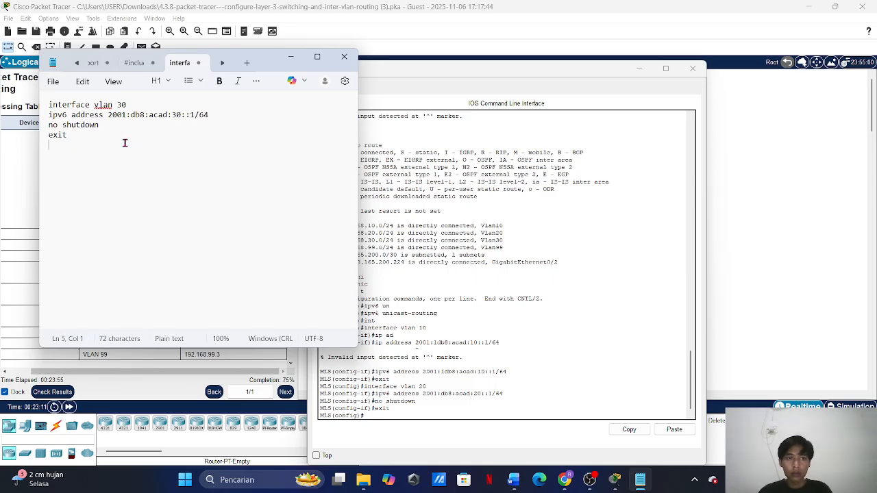
- Copy the complete VLAN 30 script from Notepad and run it in the MLS command line in Packet Tracer
key(ctrl+a)
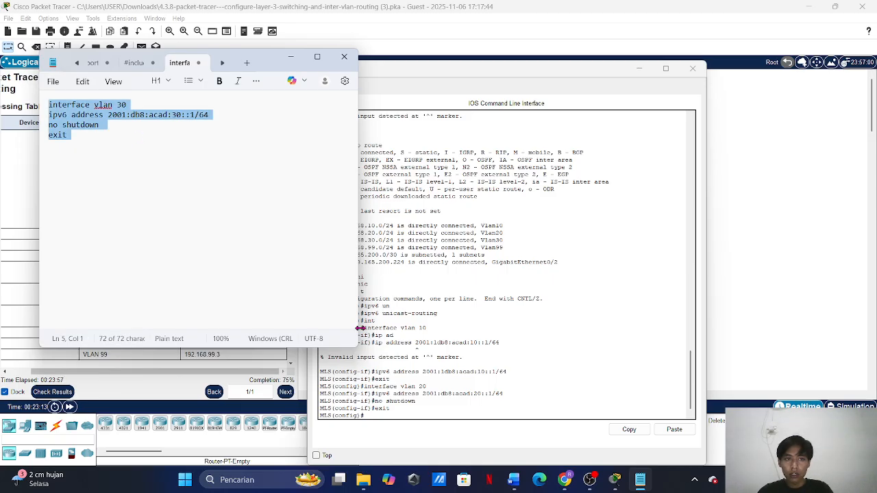
click(403, 410)
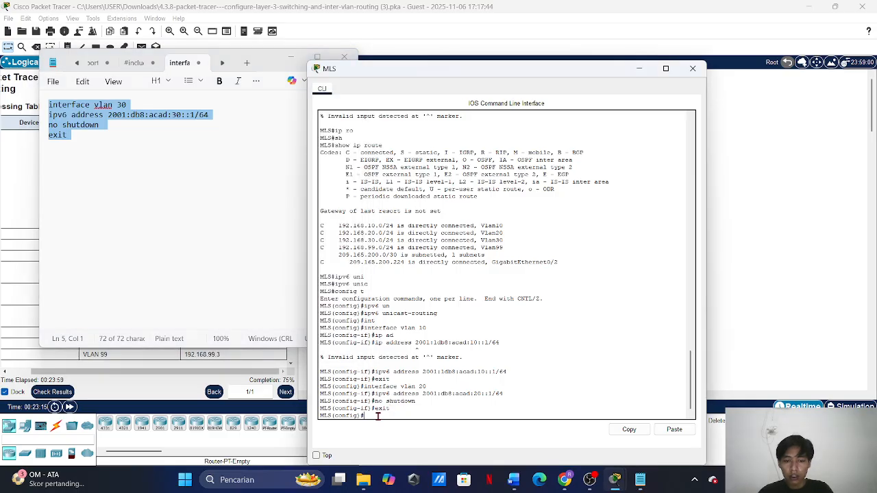
right_click(378, 416)
click(414, 439)
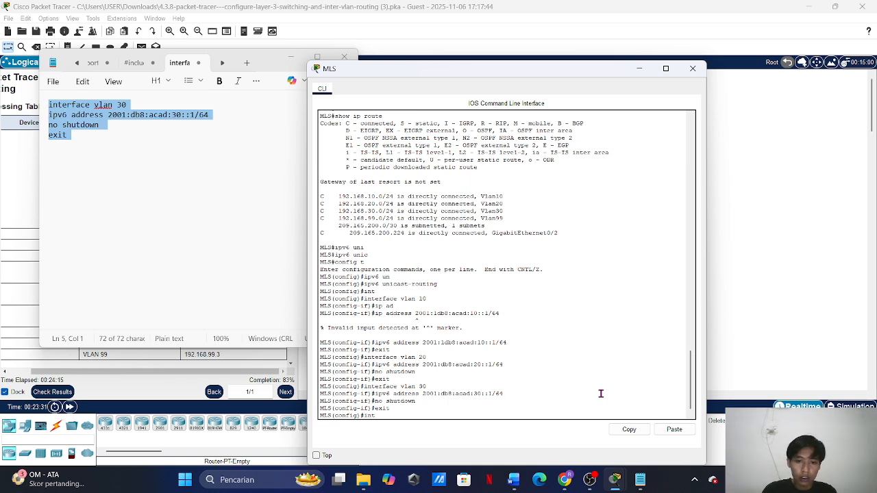
- Enter configuration mode for interface g0/2 on MLS and start an "ipv6 address" command
key(Tab)
text(g0/2)
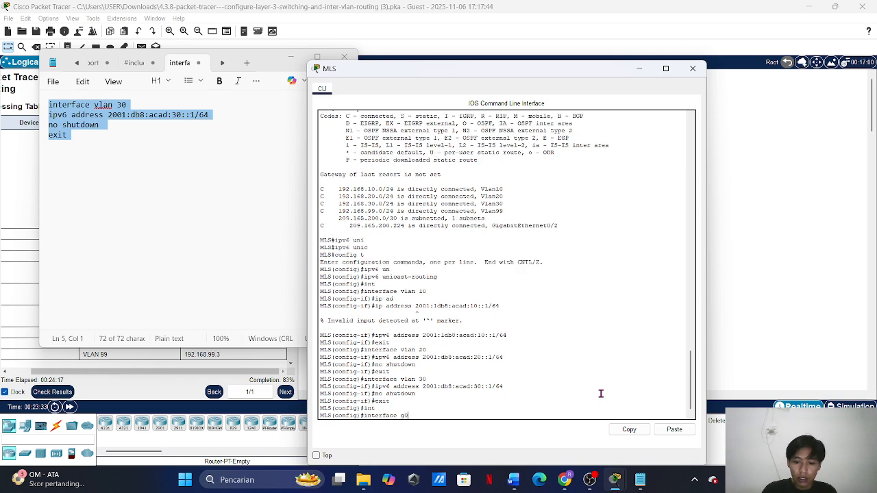
key(Return)
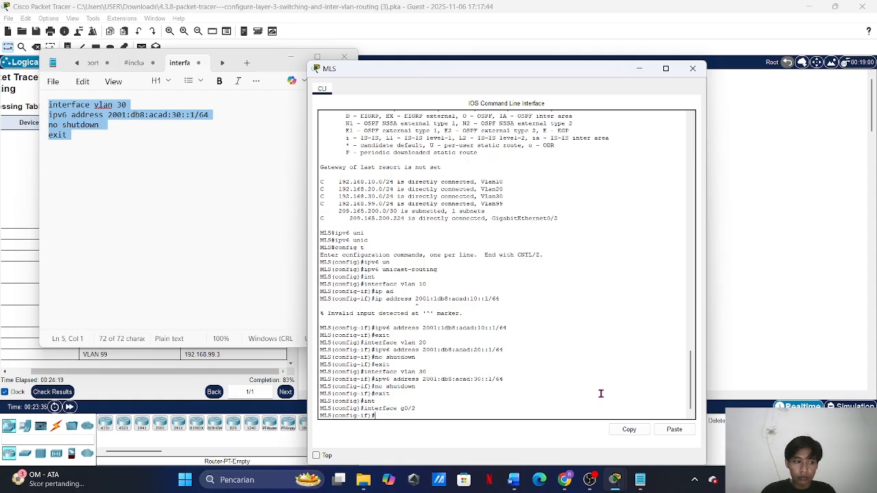
text(ipv)
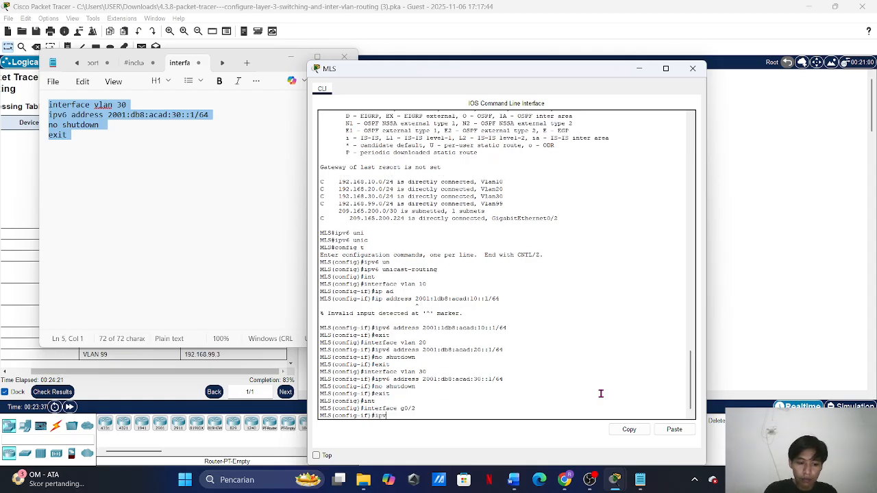
text(6 a)
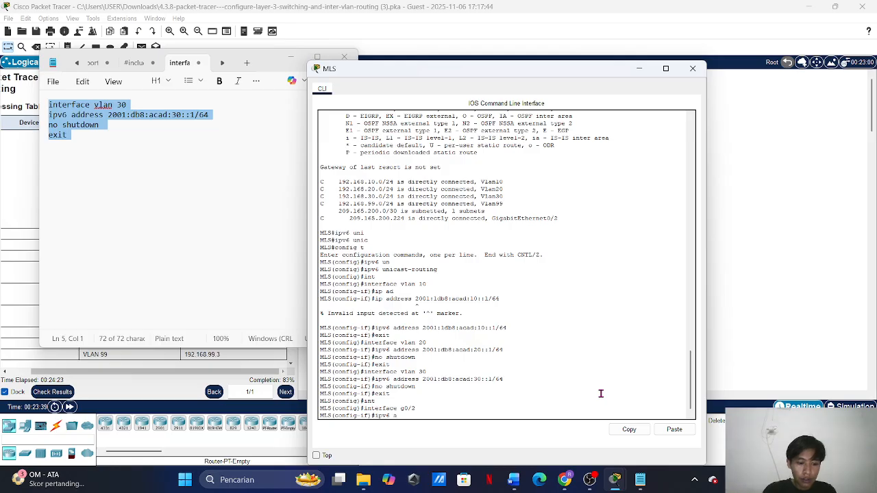
text(d)
key(Tab)
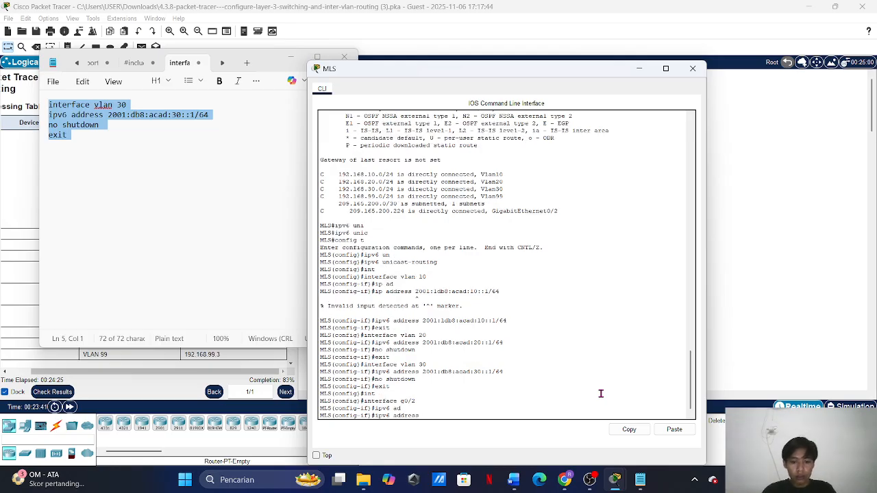
text(2001)
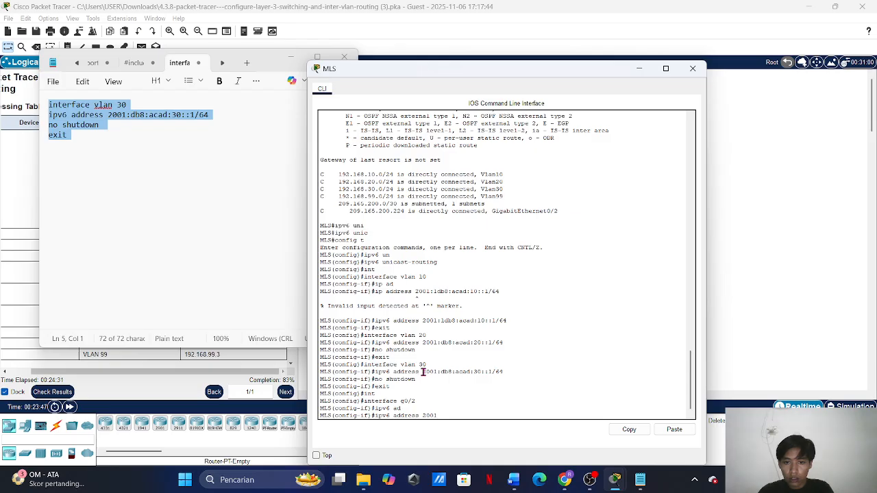
- Copy VLAN 30's address 2001:db8:acad:30::1/64 from the MLS command history into the g0/2 address command
drag(422, 372, 504, 372)
right_click(488, 374)
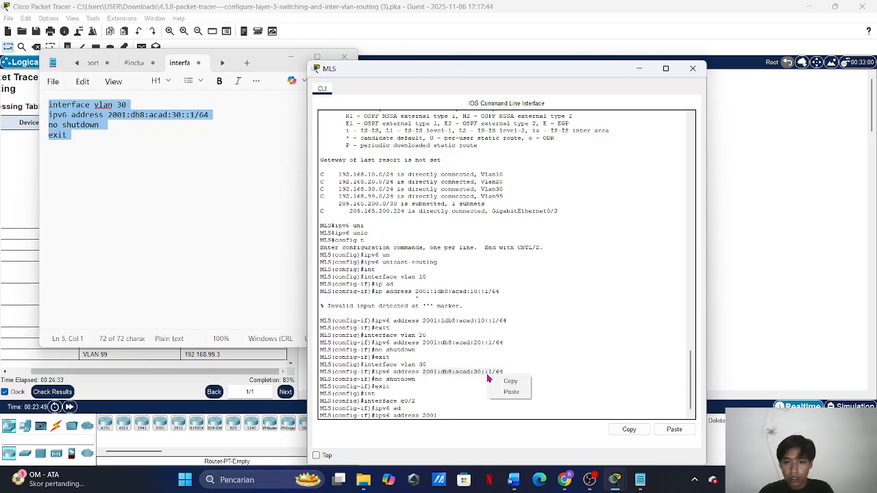
click(506, 383)
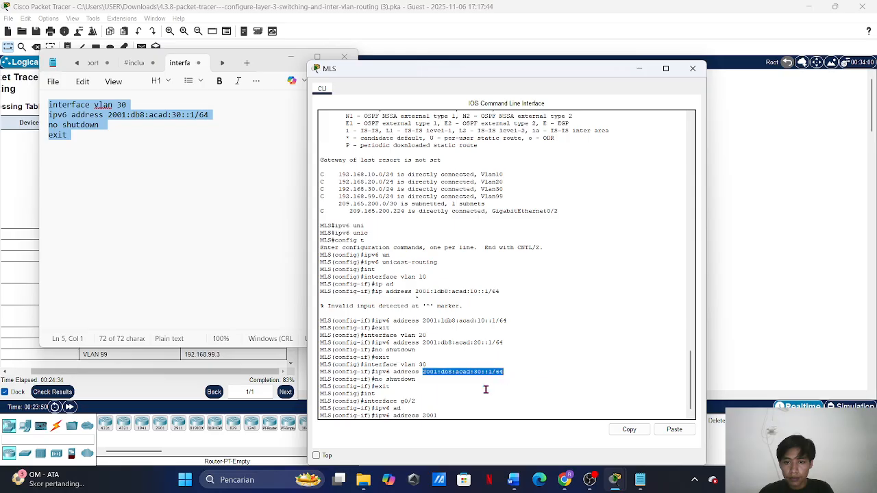
double_click(426, 416)
right_click(455, 414)
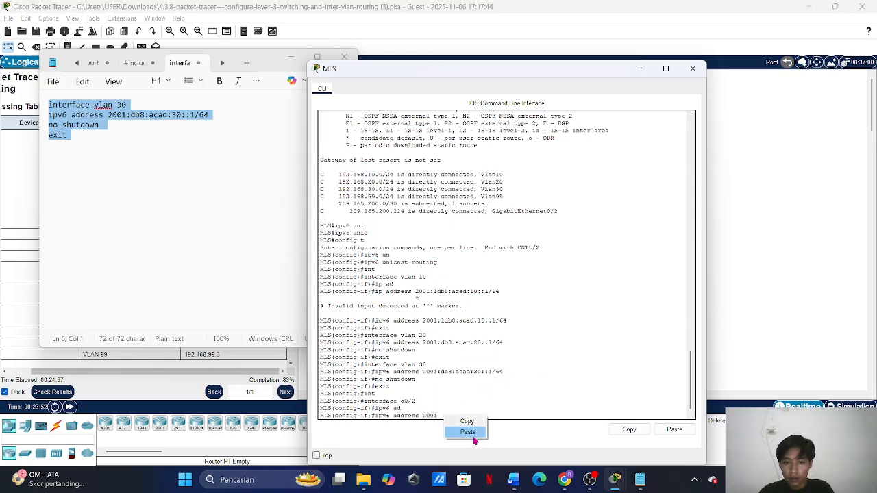
click(470, 432)
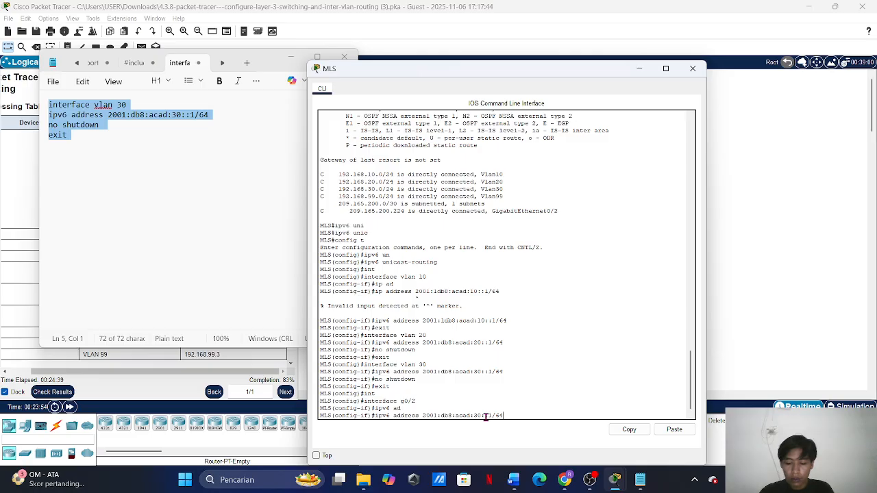
- Try to assign 2001:db8:acad:a::1/64 to g0/2 by replacing 30 with a in the pasted address, and exit interface configuration
key(BackSpace)
key(BackSpace)
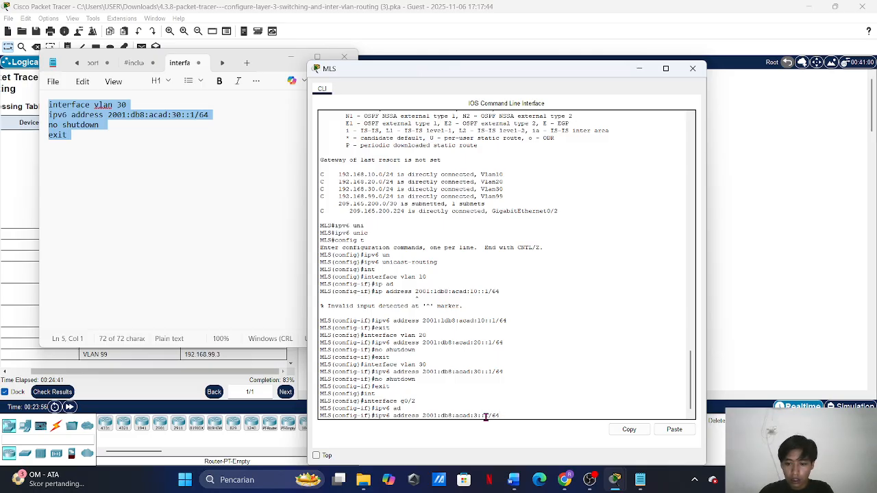
text(a)
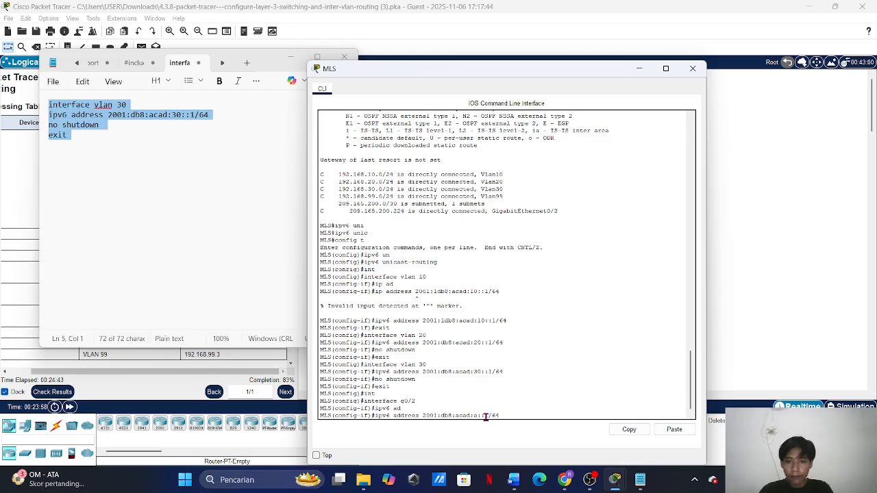
key(Return)
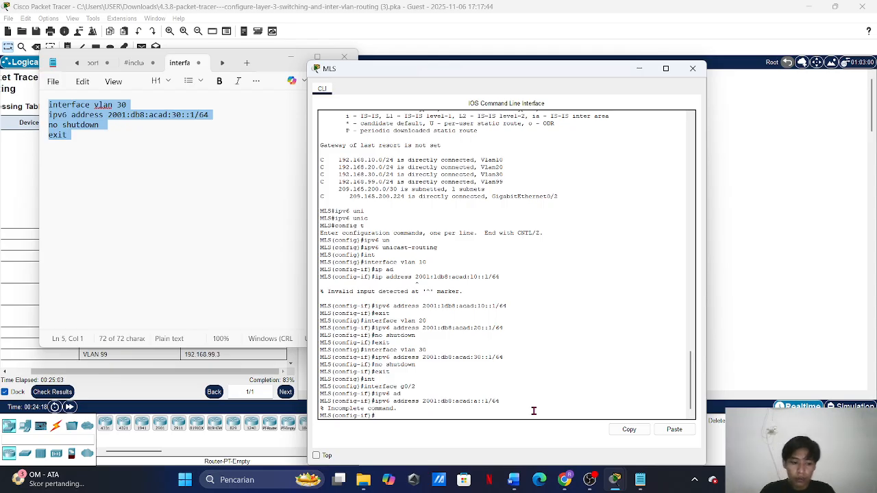
text(exit)
key(Return)
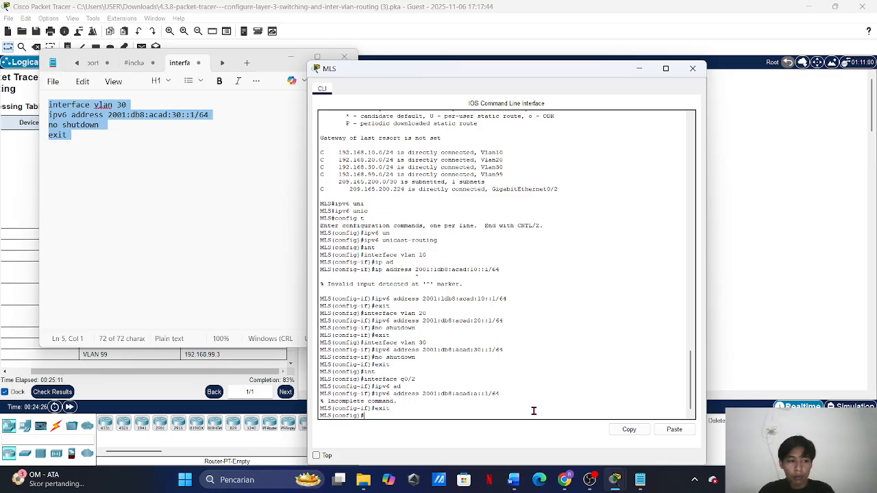
- Exit global configuration mode on MLS and display the IPv6 routing table with "show ipv6 route"
text(sh)
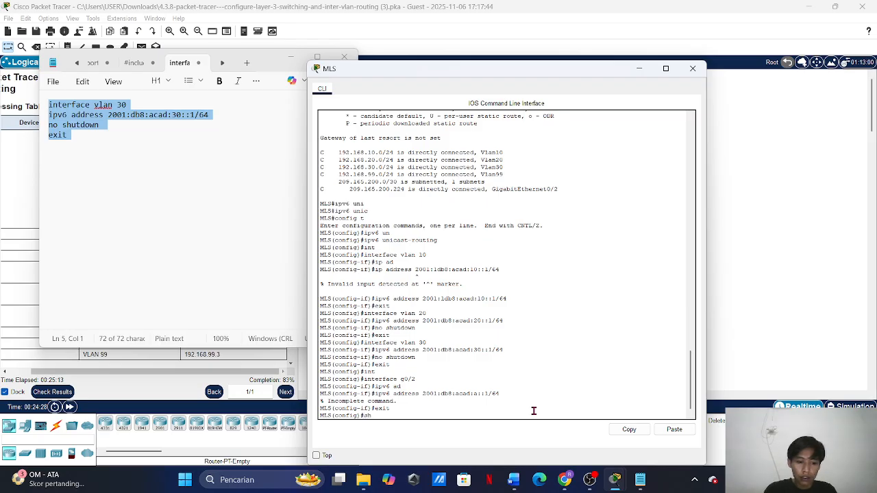
key(Tab)
key(BackSpace)
key(BackSpace)
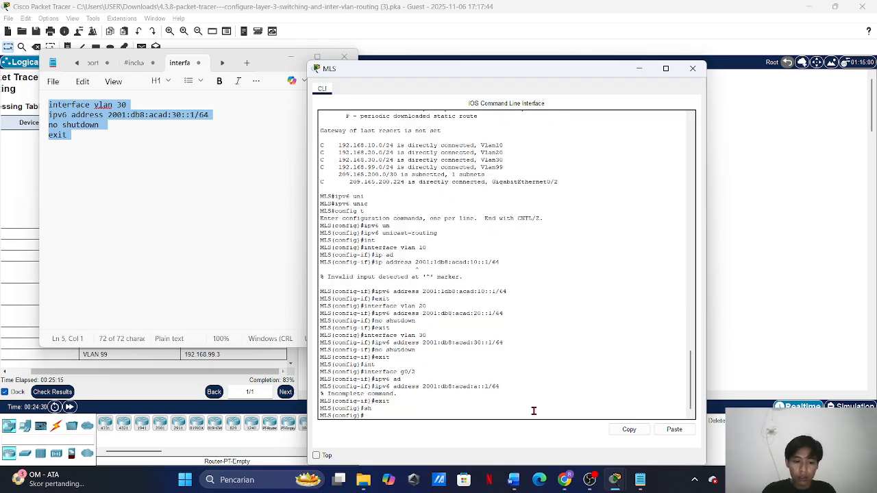
text(exit)
key(Return)
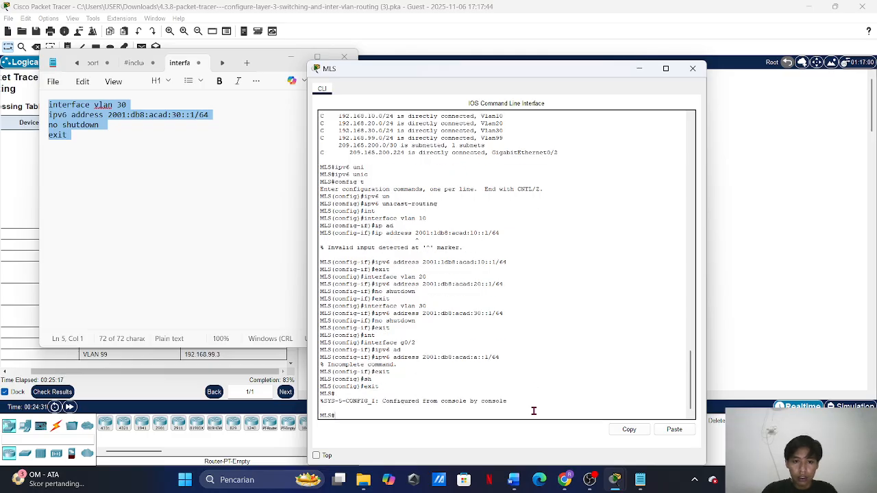
text(sh)
key(Tab)
text(ip)
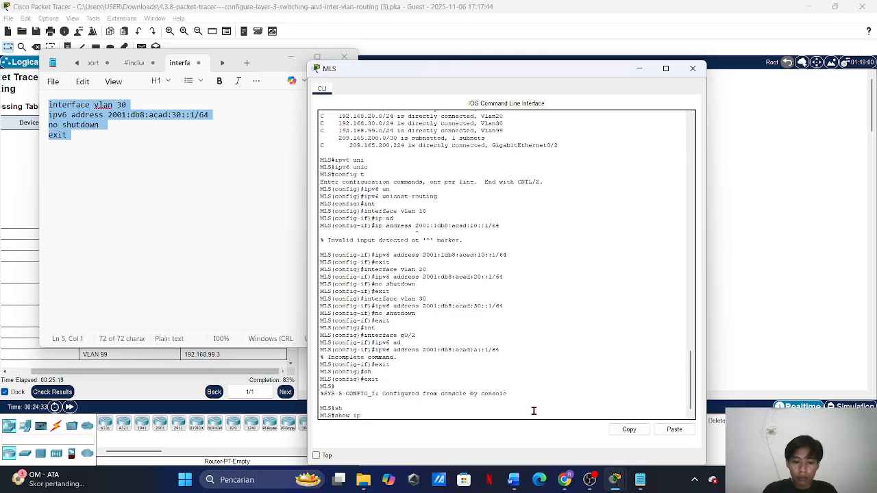
text(v6 ro)
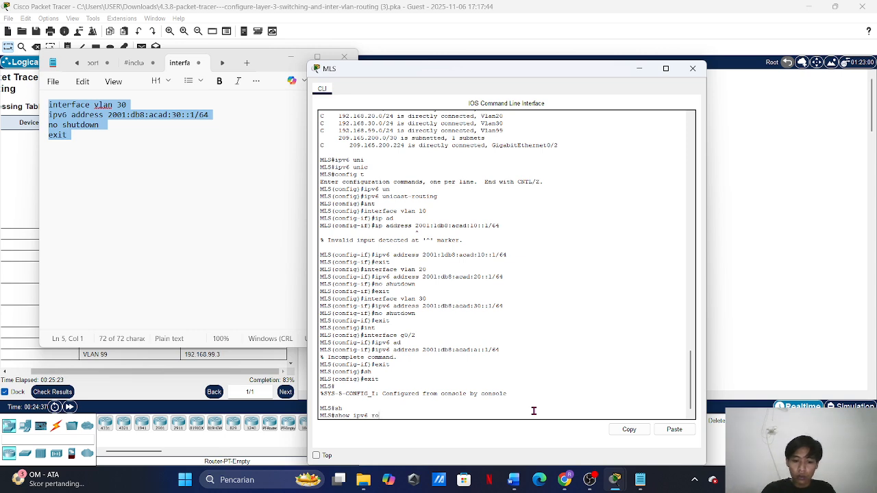
text(ute)
key(Return)
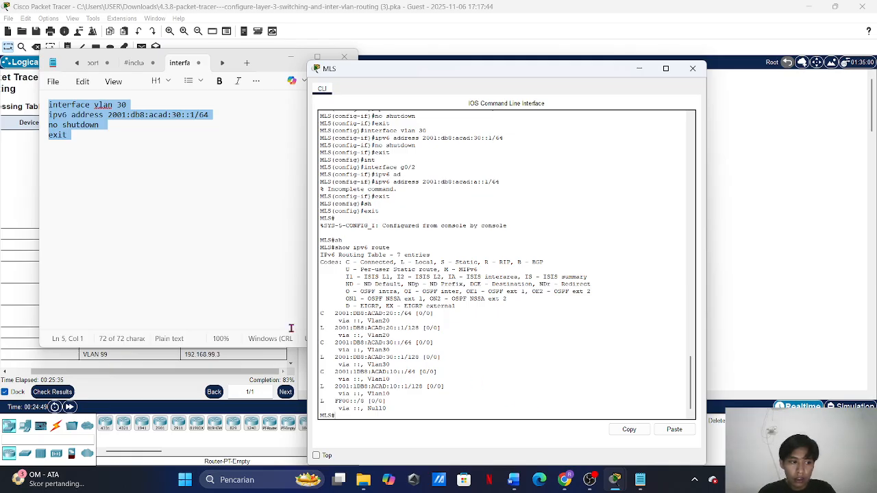
- Return to the topology, open PC3's Command Prompt and start a ping command
click(805, 292)
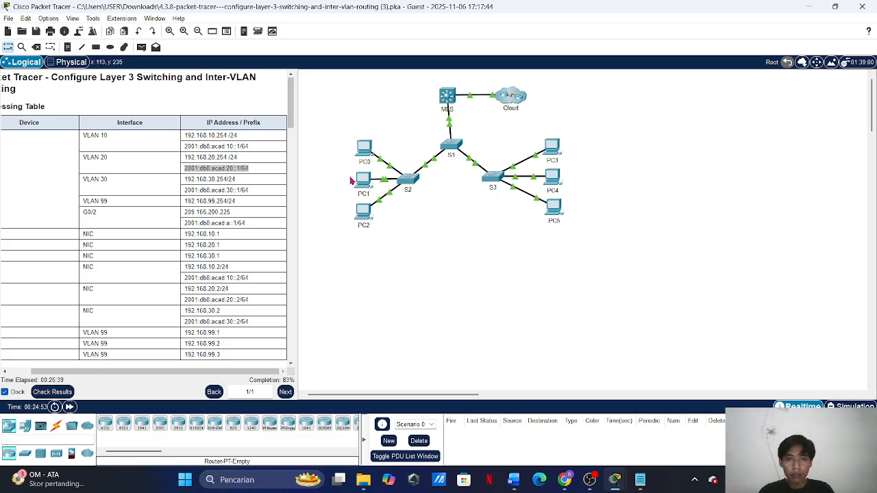
click(551, 149)
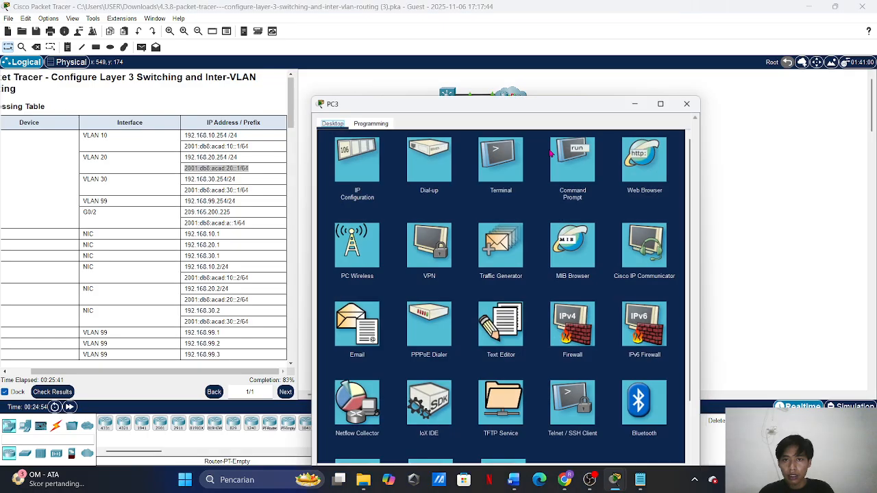
click(574, 137)
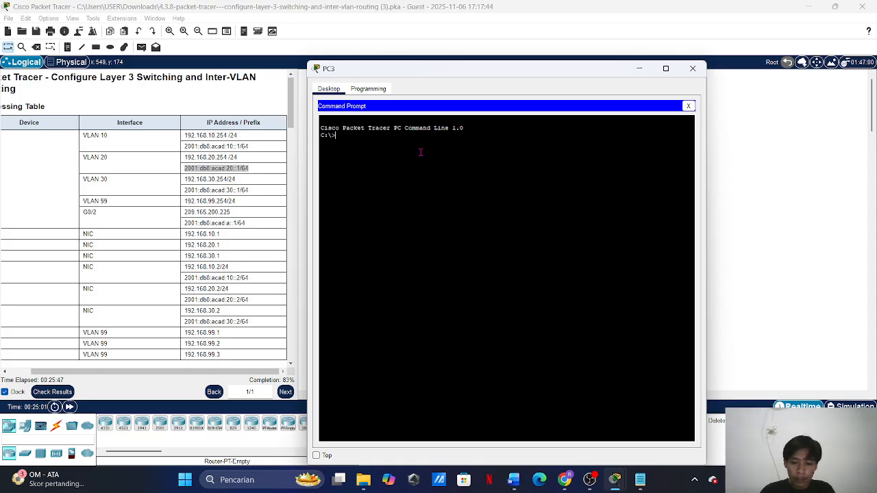
text(ping)
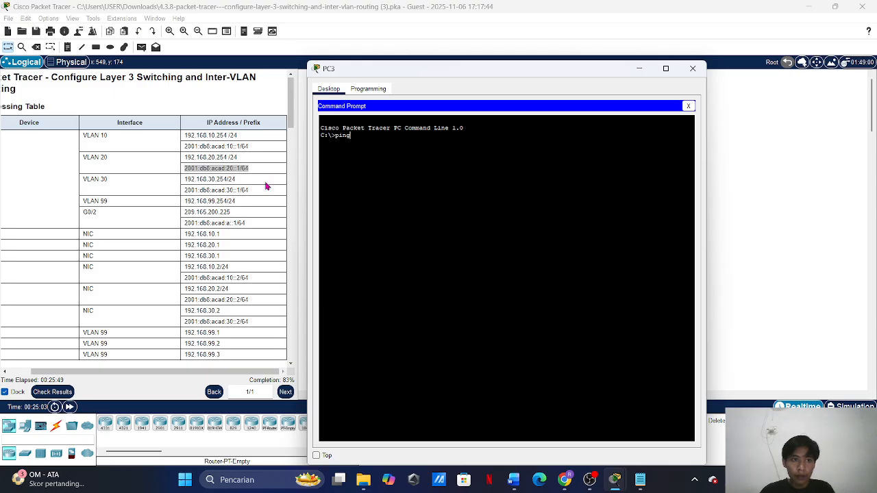
- Copy PC4's IPv6 address 2001:db8:acad:20::2 without its prefix length from the addressing table
scroll(156, 255, left, 2)
scroll(157, 255, right, 1)
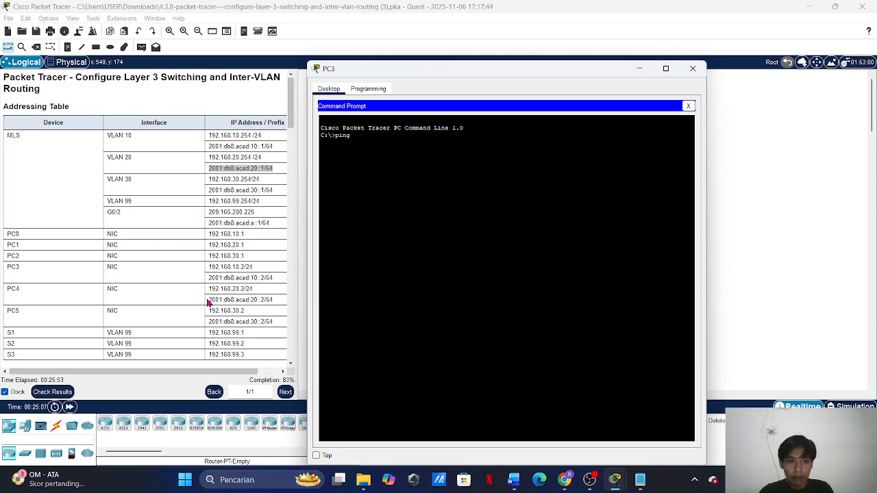
drag(209, 302, 287, 305)
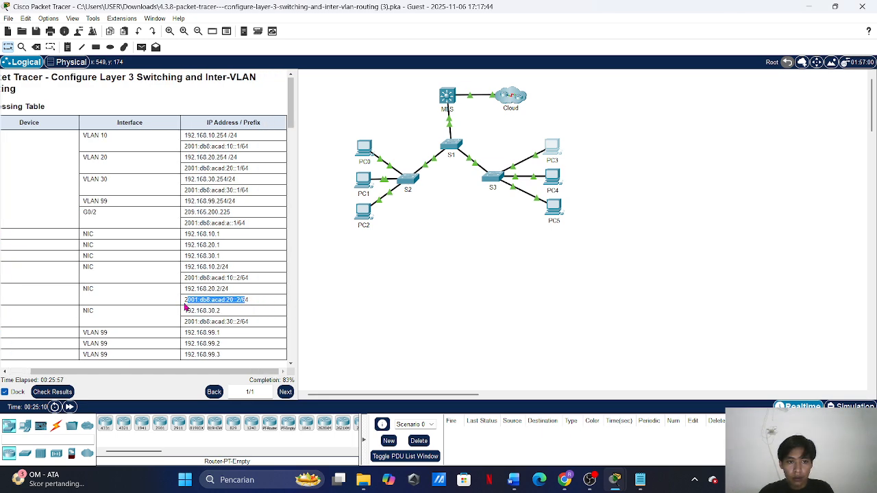
drag(184, 301, 239, 302)
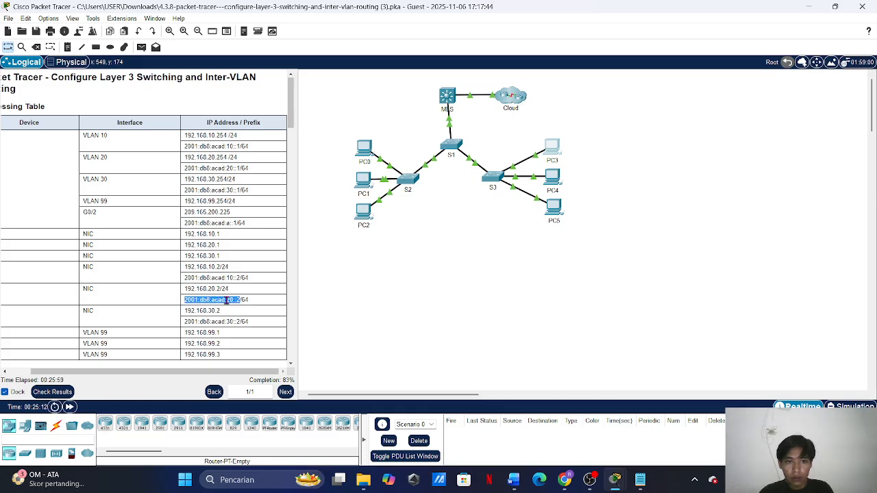
right_click(228, 302)
click(249, 307)
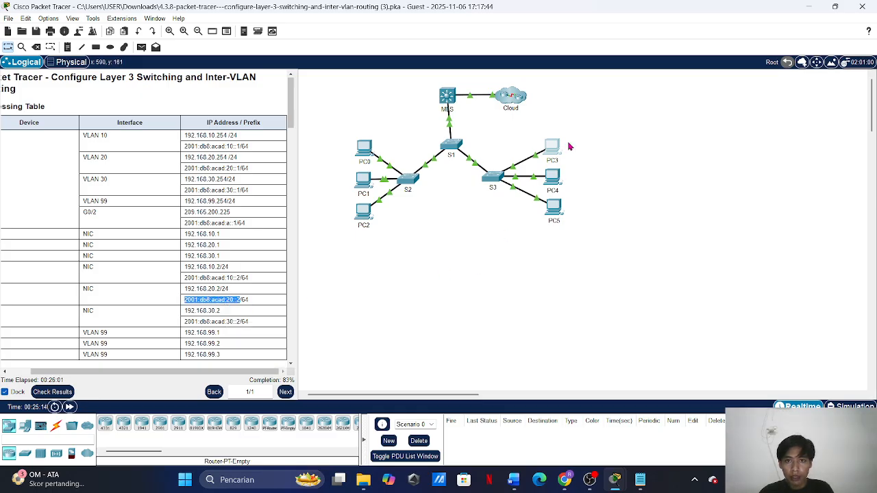
- Return to PC3's Command Prompt, add the copied address to the ping command and run it to test connectivity to PC4
mouse_move(561, 151)
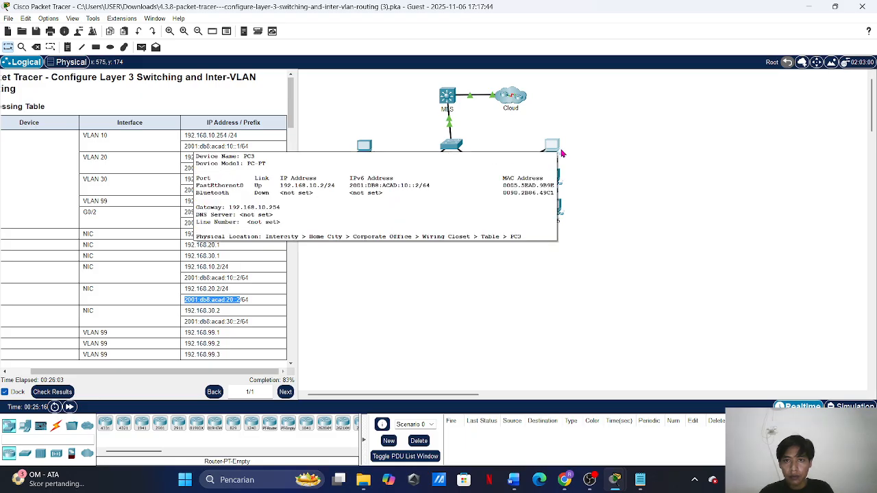
click(553, 146)
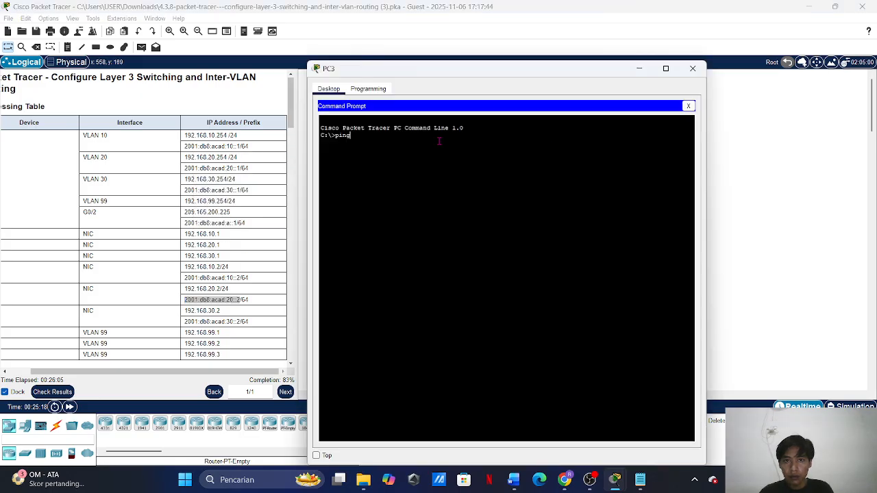
right_click(361, 135)
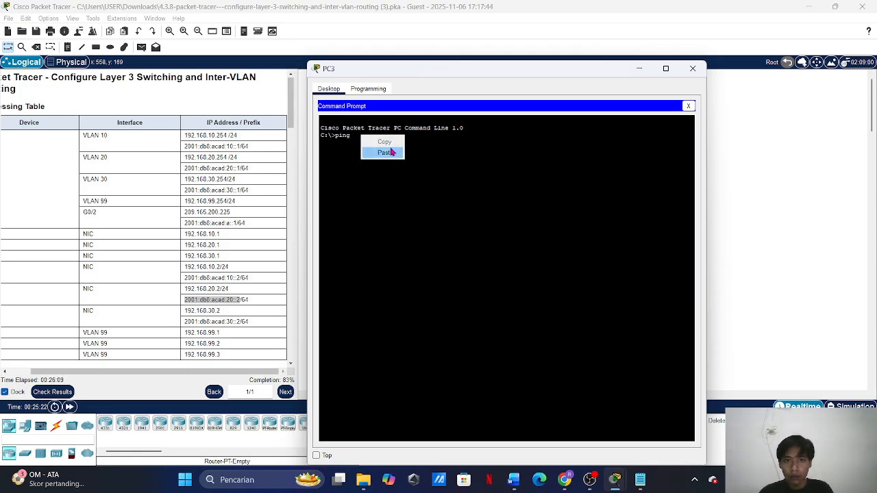
click(386, 152)
key(Return)
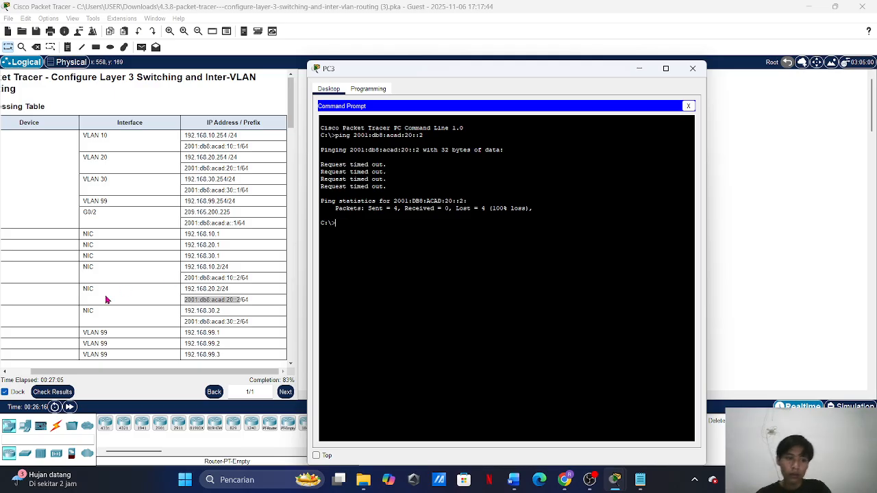
- Check the activity results and review the assessment items for incorrect MLS settings, then close the results
click(63, 394)
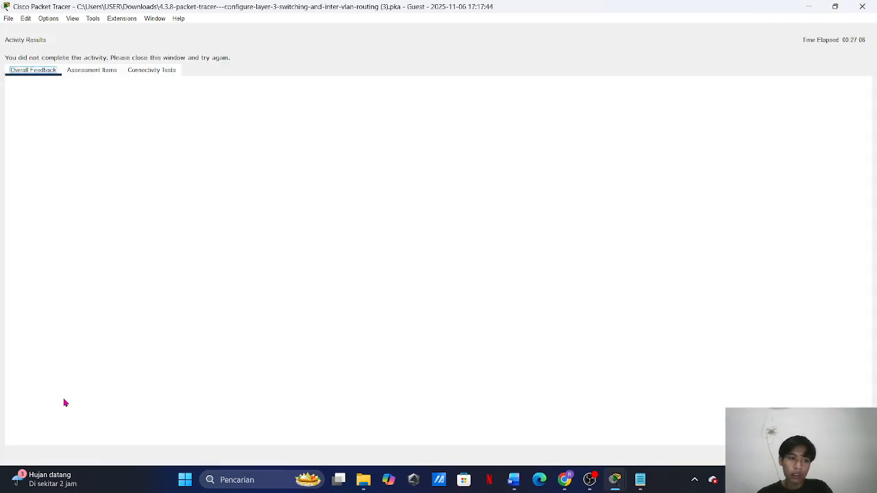
click(95, 71)
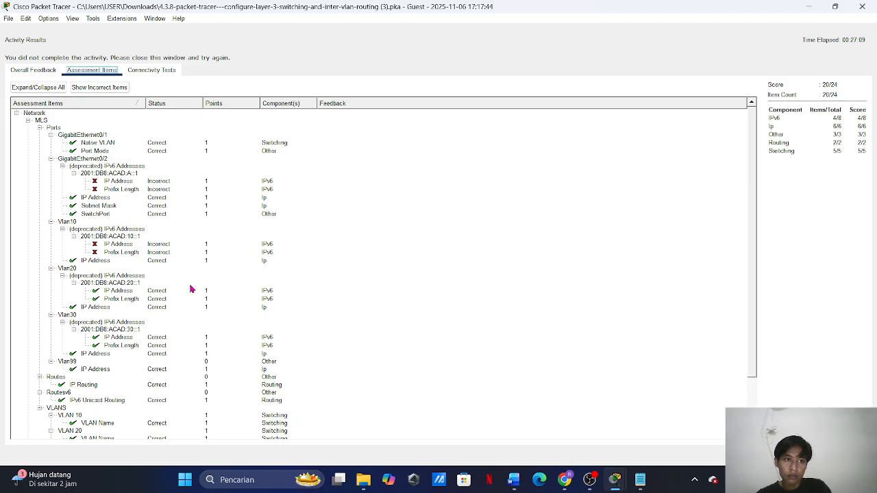
scroll(191, 289, down, 3)
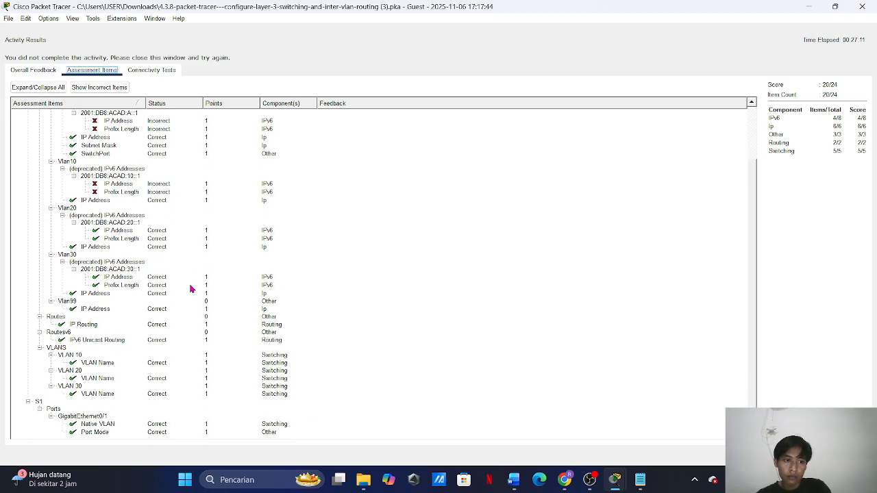
scroll(192, 290, up, 3)
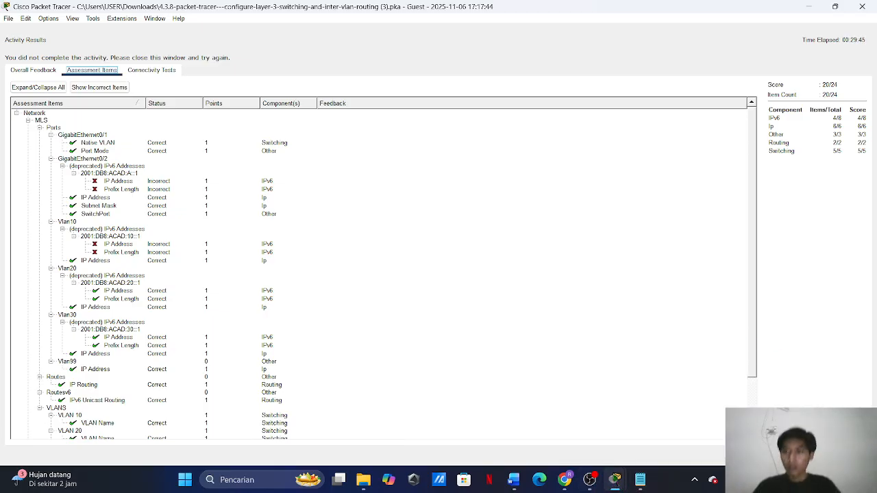
click(848, 456)
- Reopen the MLS command line and enter global configuration mode with "config t"
click(449, 97)
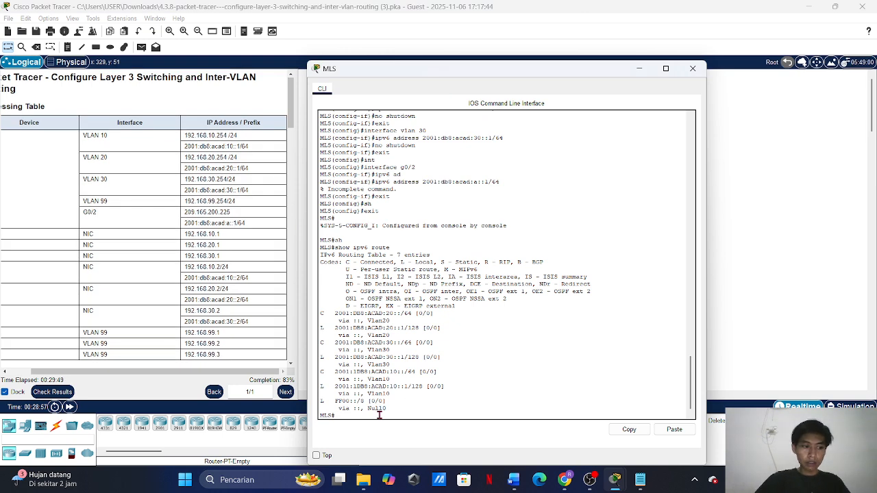
text(int)
key(Return)
text(in)
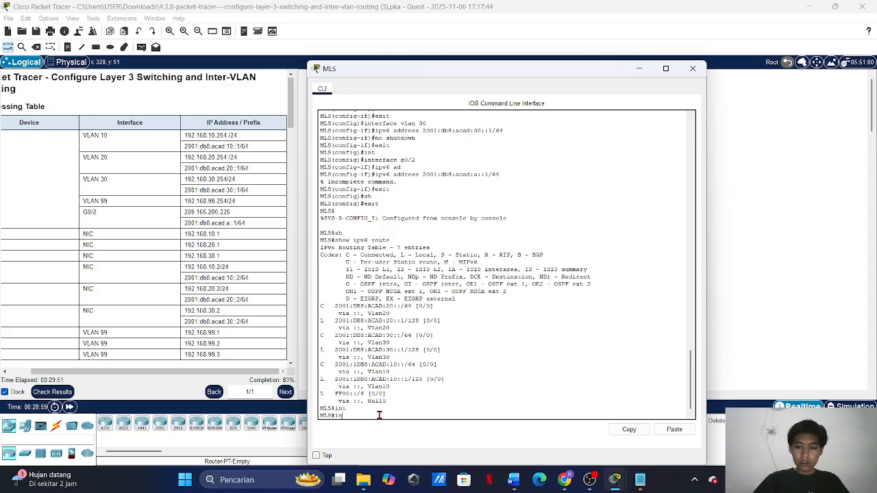
key(BackSpace)
key(BackSpace)
text(conf)
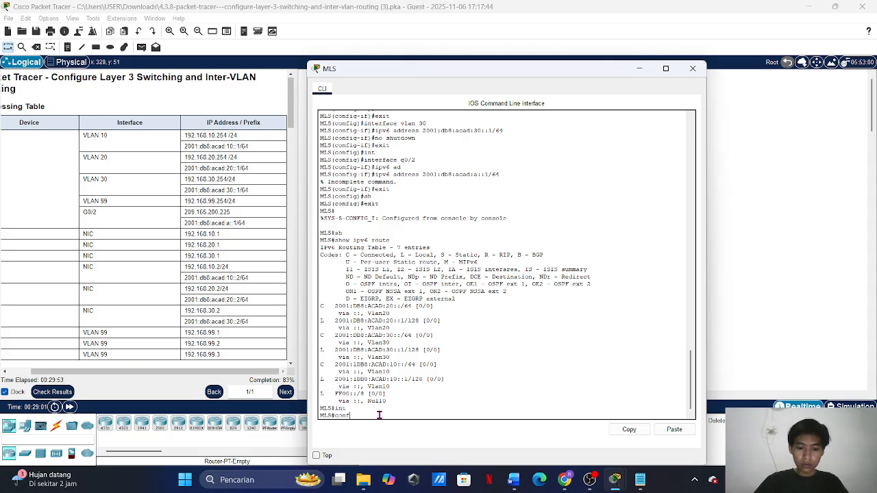
text(ig t)
key(Return)
- Enter interface configuration mode for VLAN 10 on MLS with "interface vlan 10"
text(ig)#i)
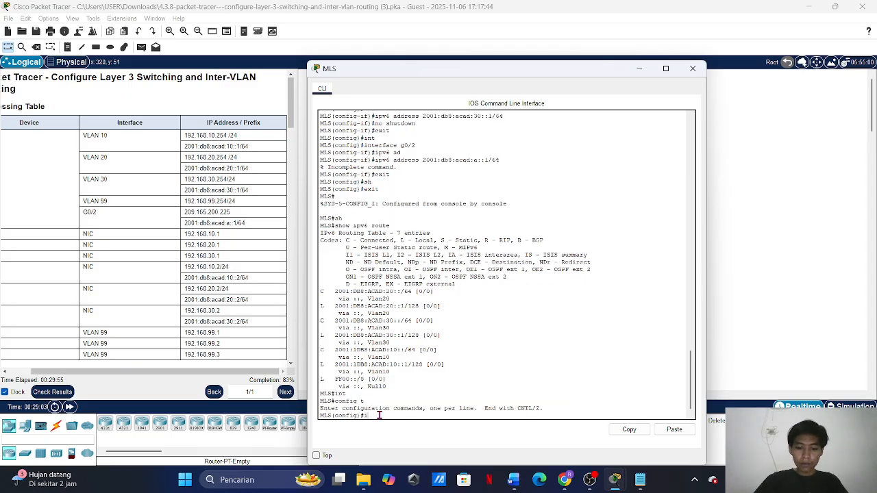
text(nt)
key(Tab)
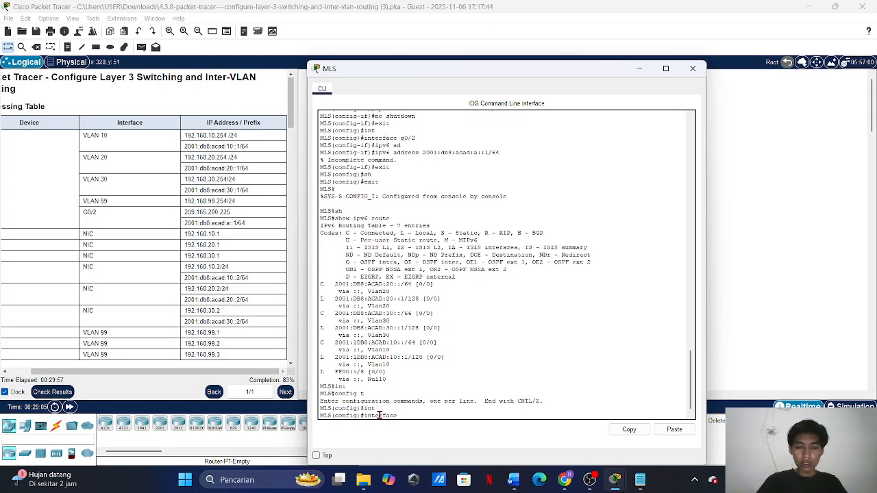
text(vlan )
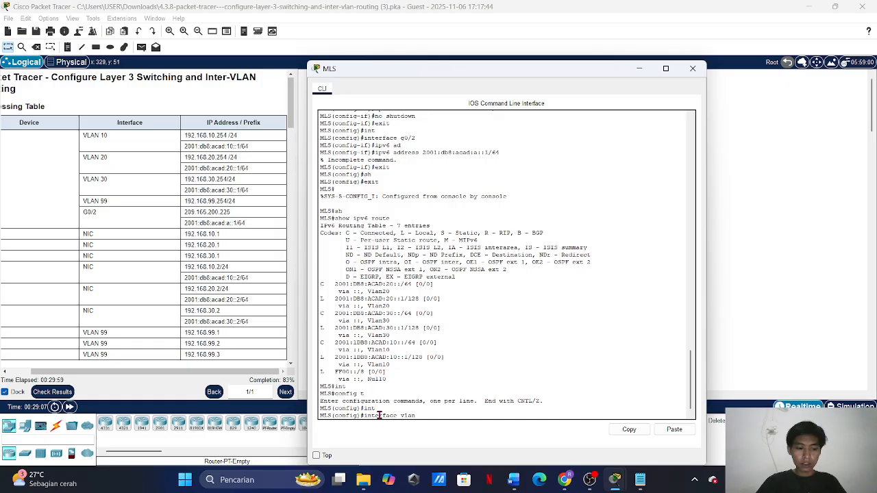
text(10)
key(Return)
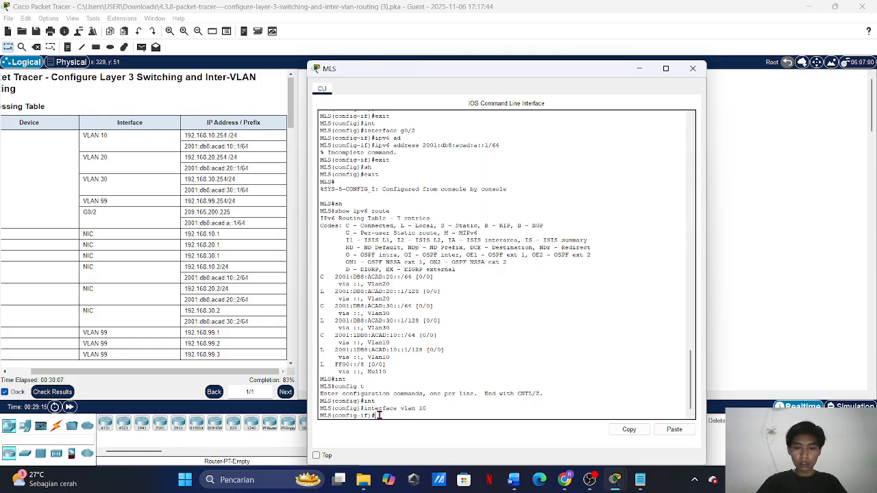
- Assign IPv6 address 2001:db8:acad:10::1/64, copied from the addressing table, to the VLAN 10 interface on MLS
text(ip)
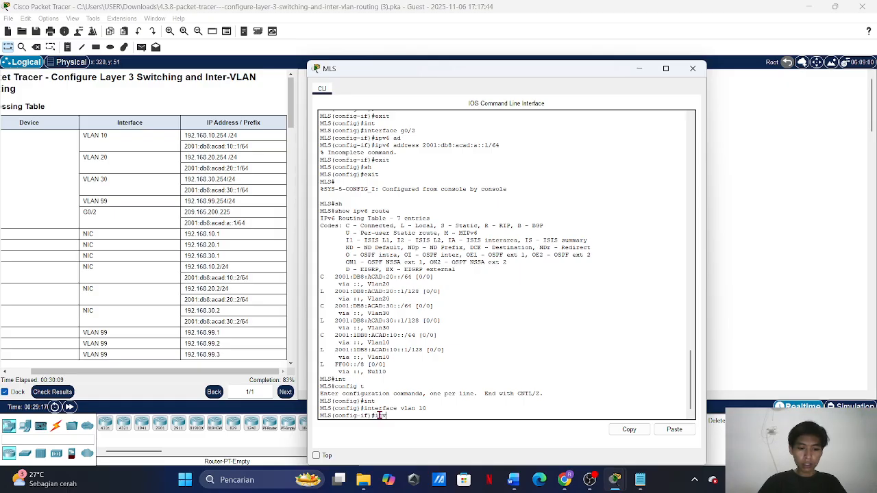
text(v6 ad)
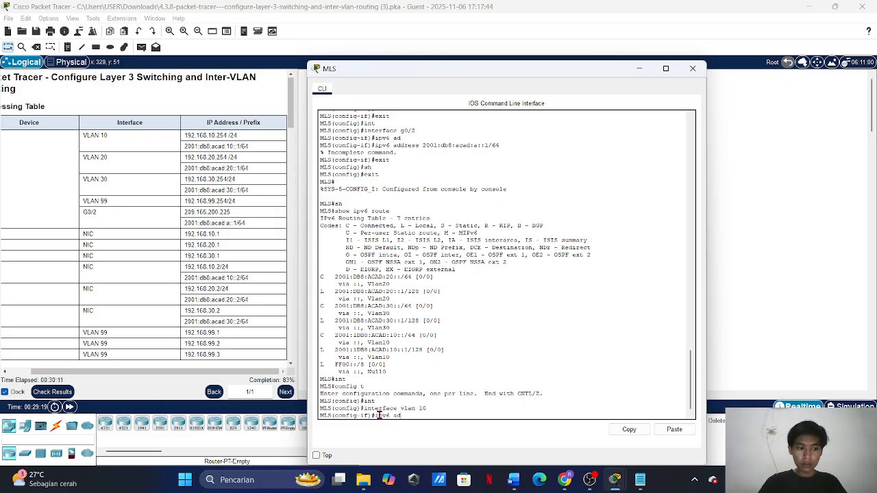
key(Tab)
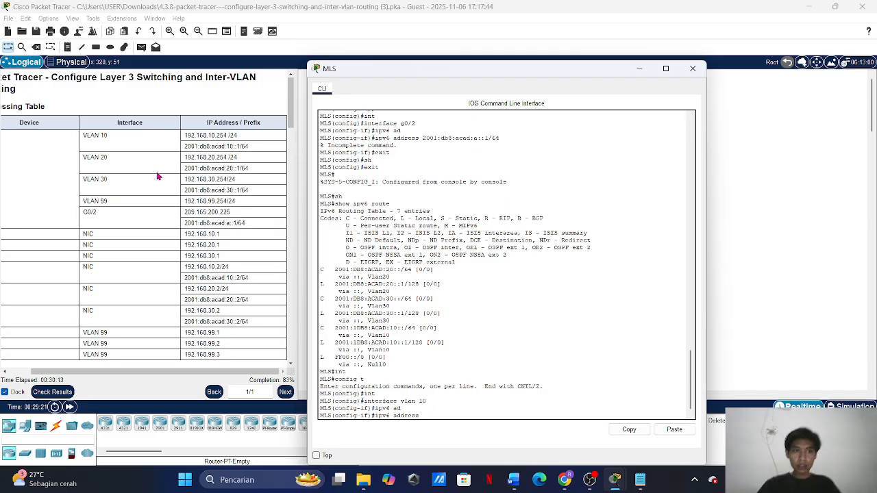
click(185, 150)
drag(185, 151, 281, 146)
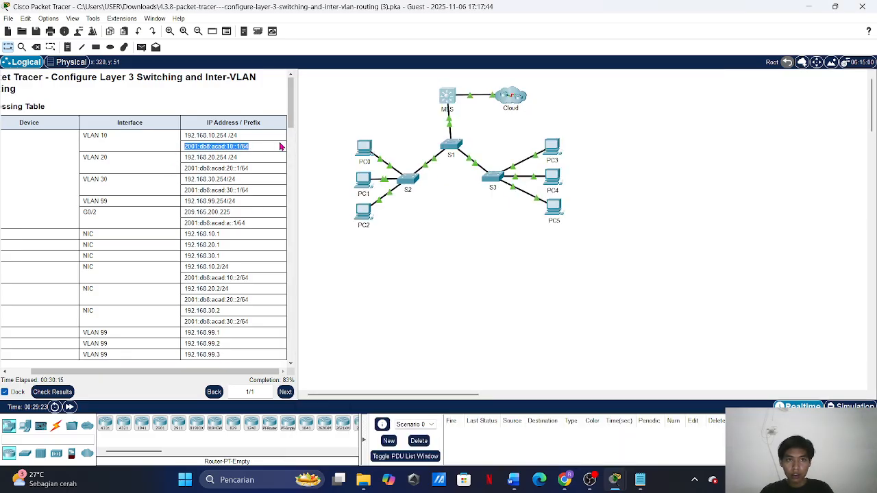
right_click(265, 145)
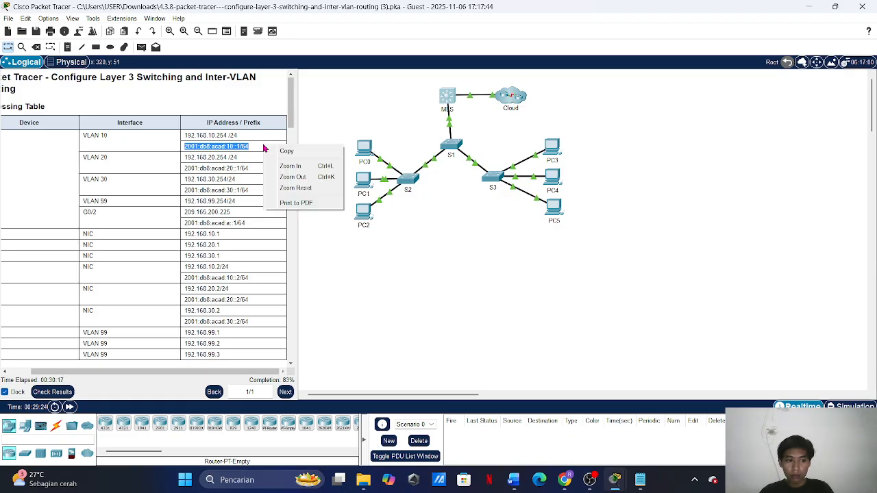
click(302, 152)
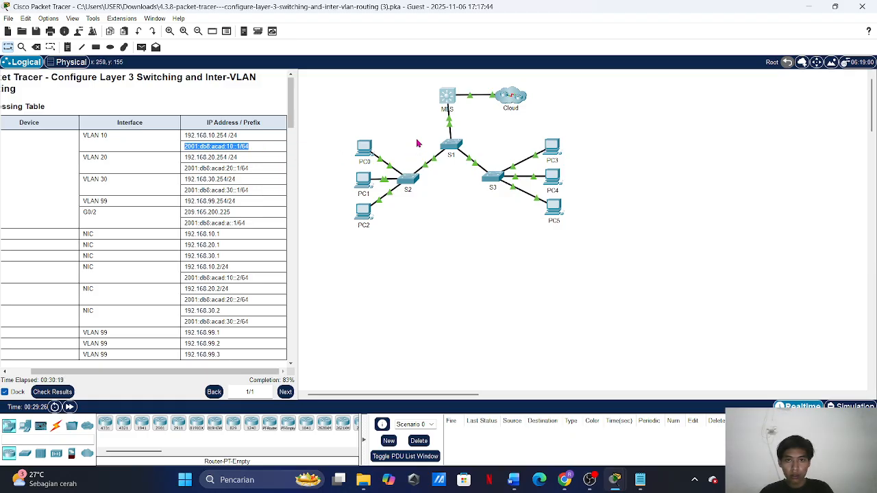
click(445, 95)
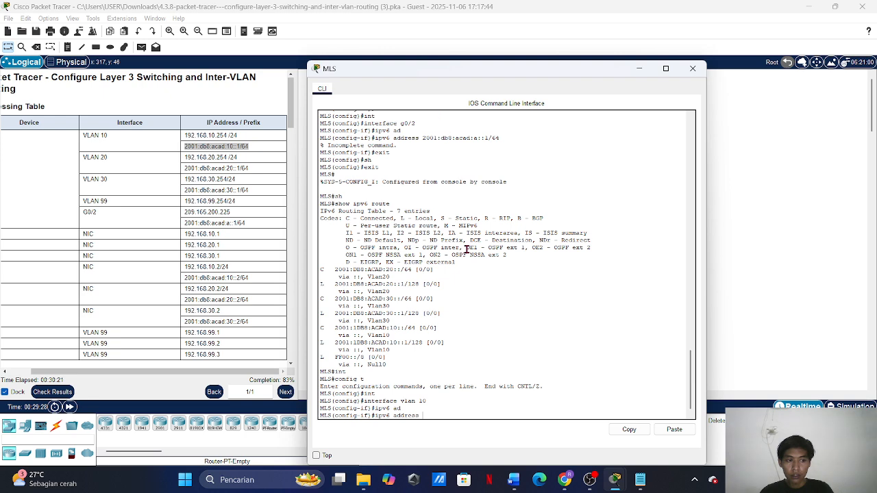
right_click(440, 419)
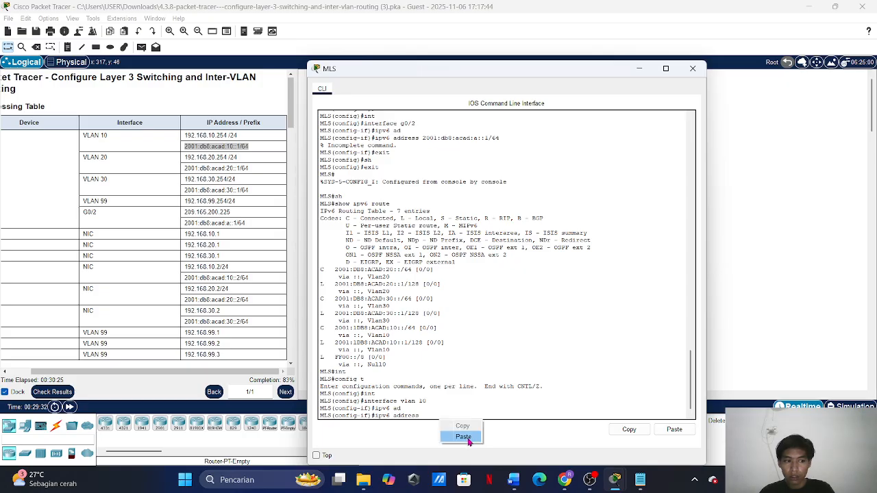
click(468, 441)
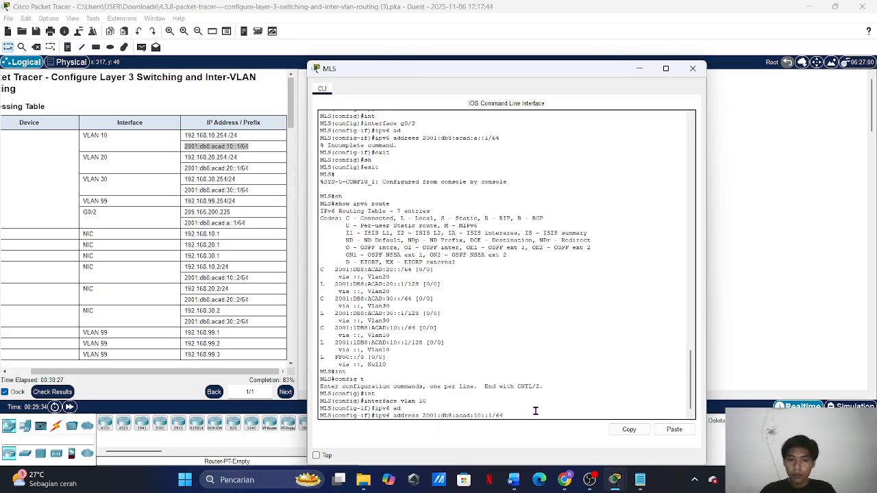
key(Return)
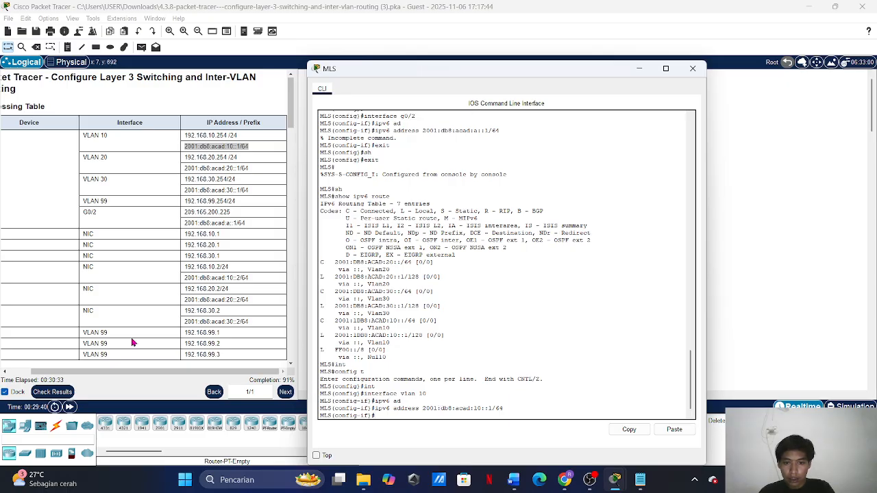
- Check the activity results again, review the VLAN 10 and GigabitEthernet0/2 IPv6 assessment items, and close the results
click(57, 400)
click(56, 396)
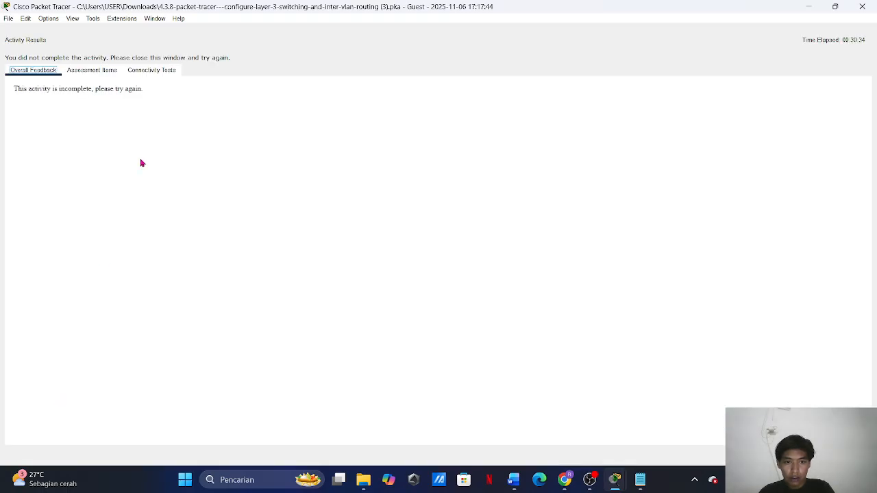
click(103, 70)
scroll(136, 233, down, 1)
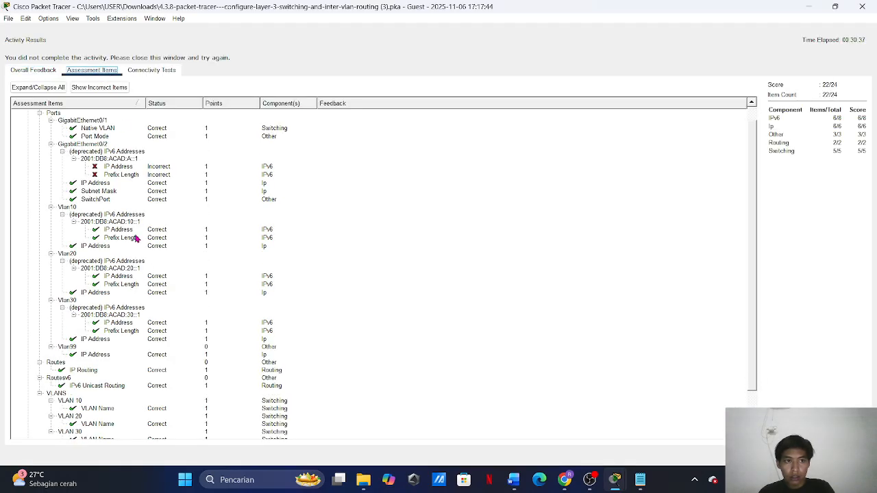
scroll(136, 238, up, 1)
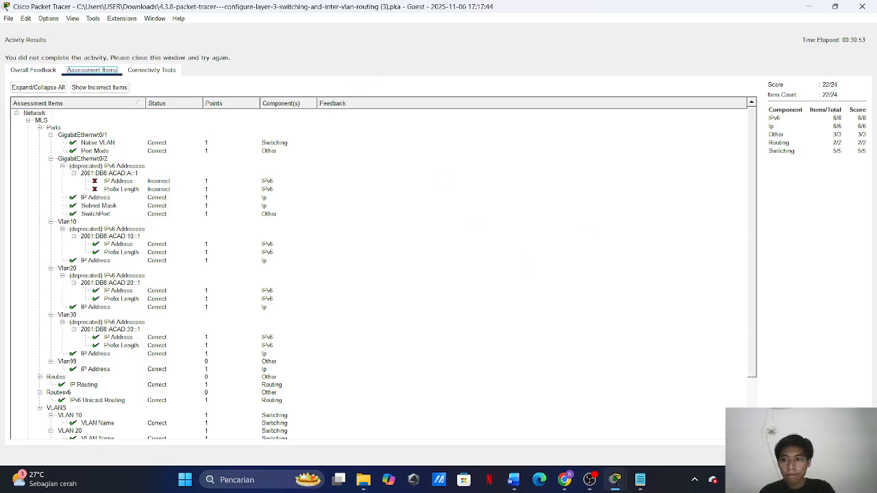
click(848, 456)
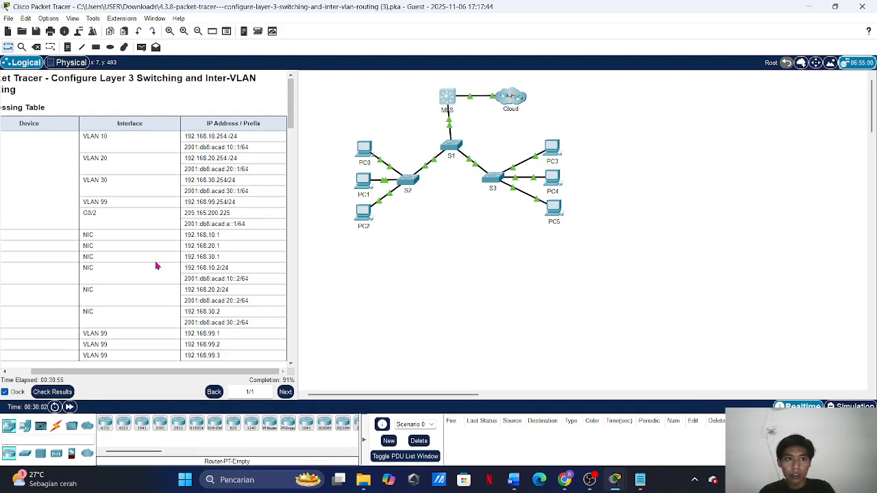
- Exit VLAN 10 interface configuration on MLS and begin an "interface g0/" command, leaving the port number open
scroll(157, 266, left, 1)
scroll(157, 266, right, 1)
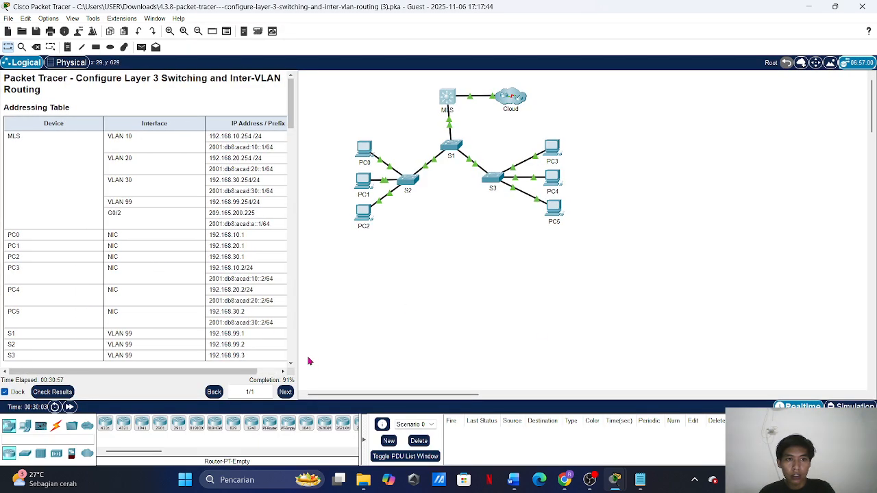
click(452, 100)
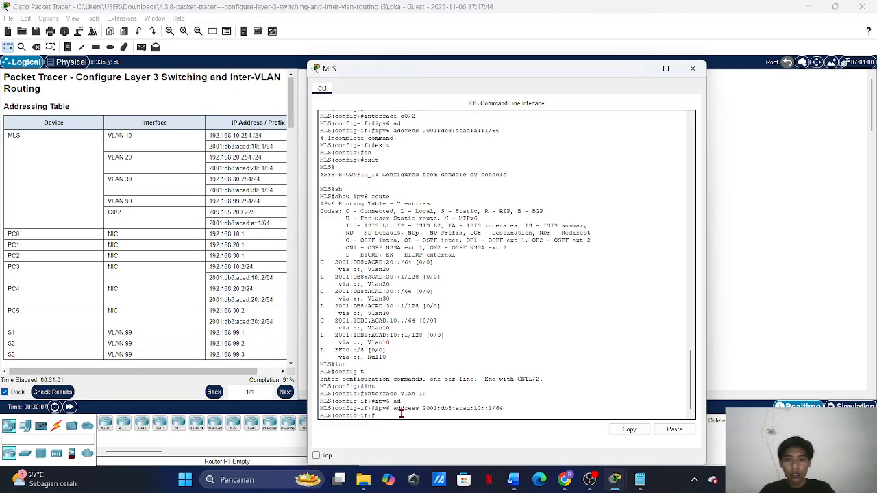
text(exit)
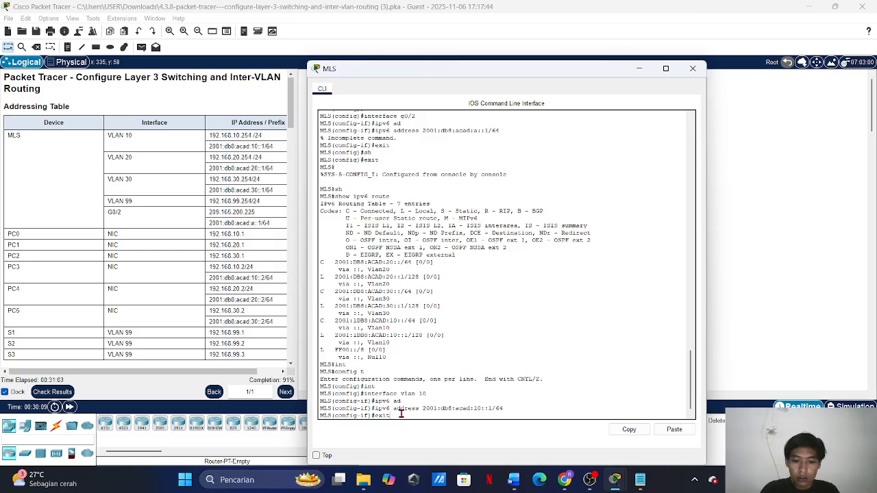
key(Return)
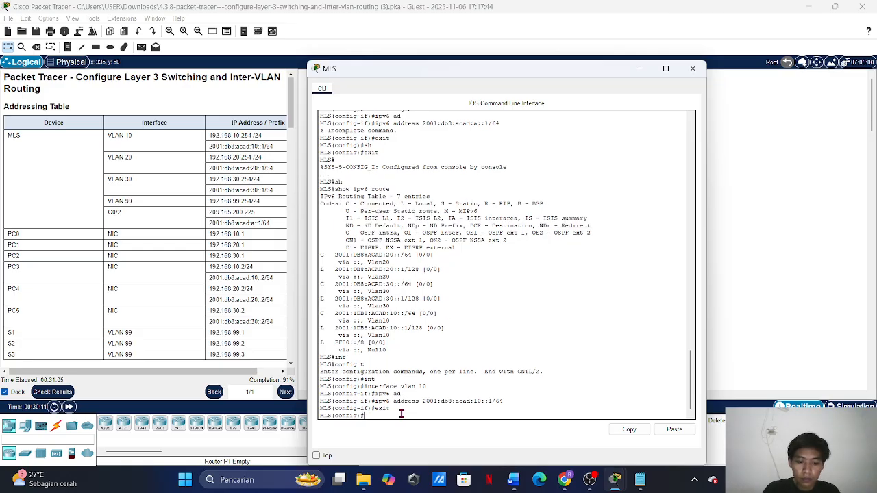
text(int)
key(Tab)
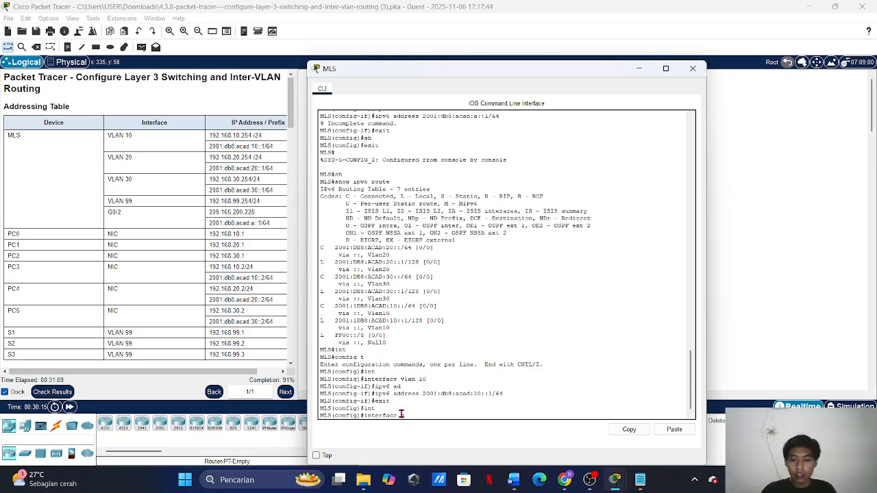
text(g0/)
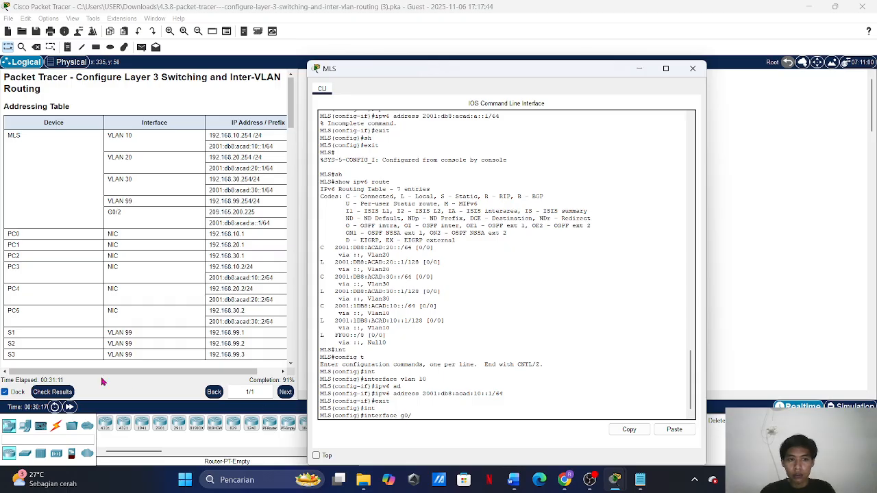
- Look up which GigabitEthernet port has incorrect IPv6 items in the assessment results and return to the MLS command line
click(52, 392)
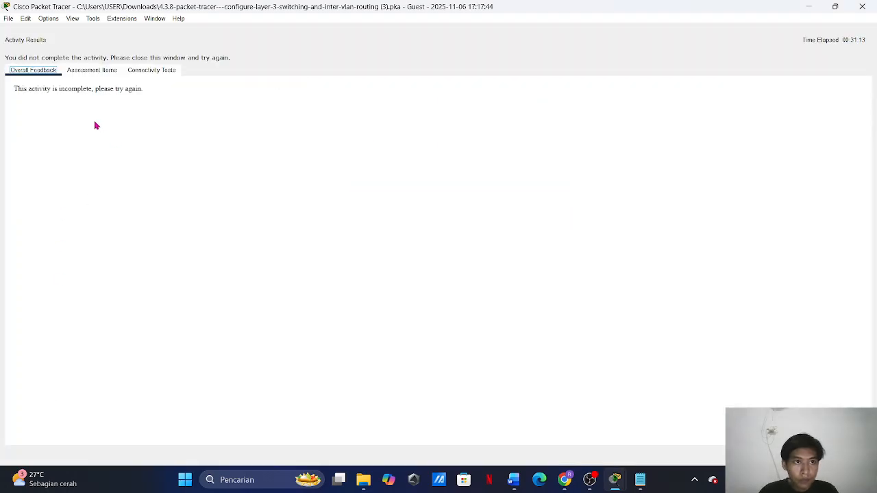
click(92, 70)
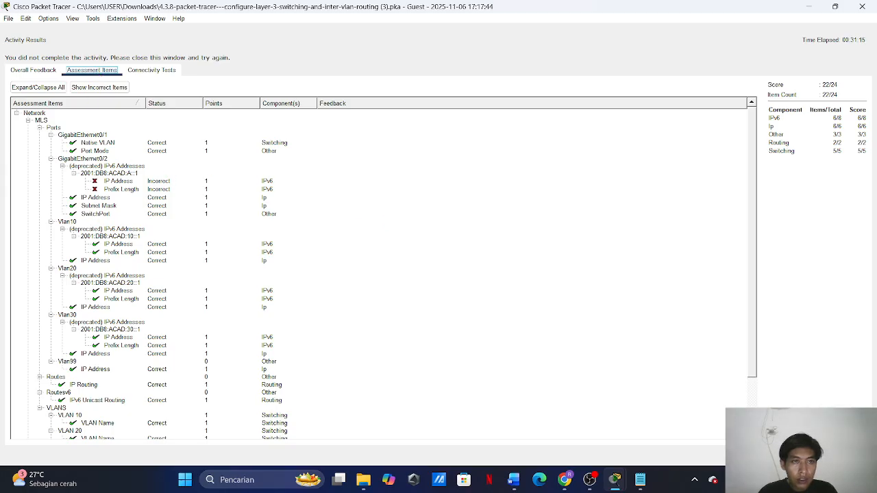
click(848, 456)
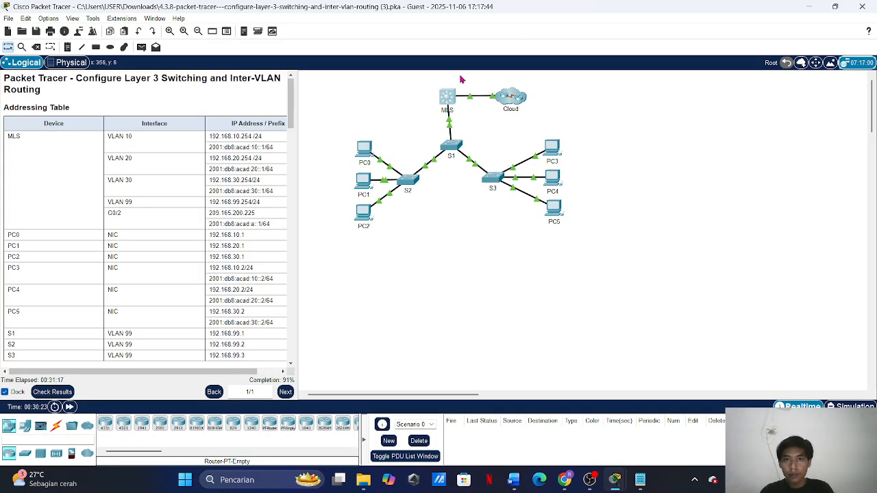
click(451, 96)
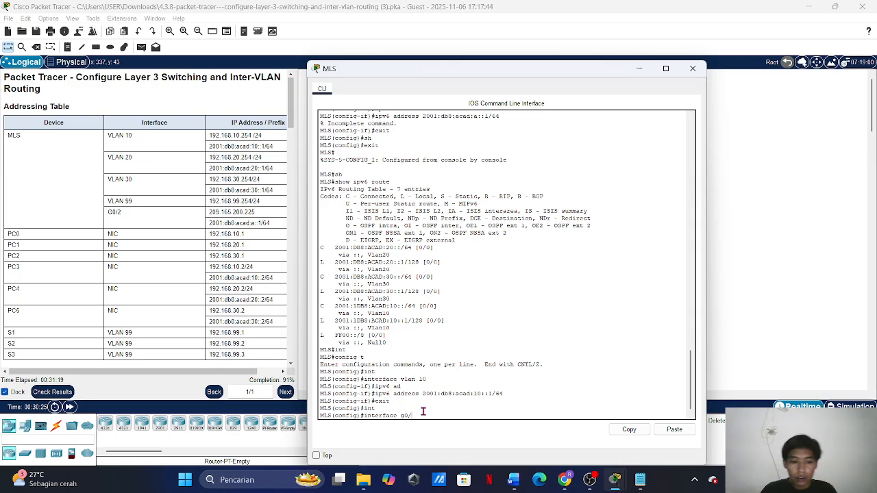
- Assign IPv6 address 2001:db8:acad:a::1/64, copied from the addressing table, to interface g0/2 on MLS
key(Return)
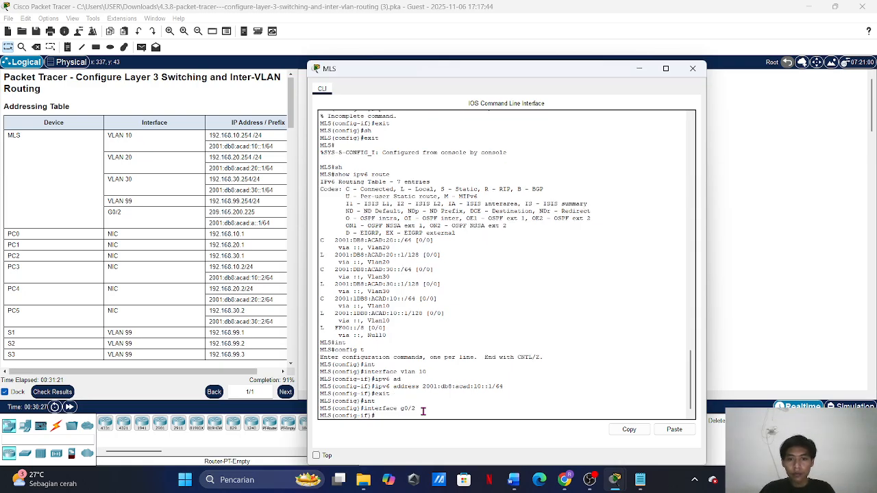
text(ipv6)
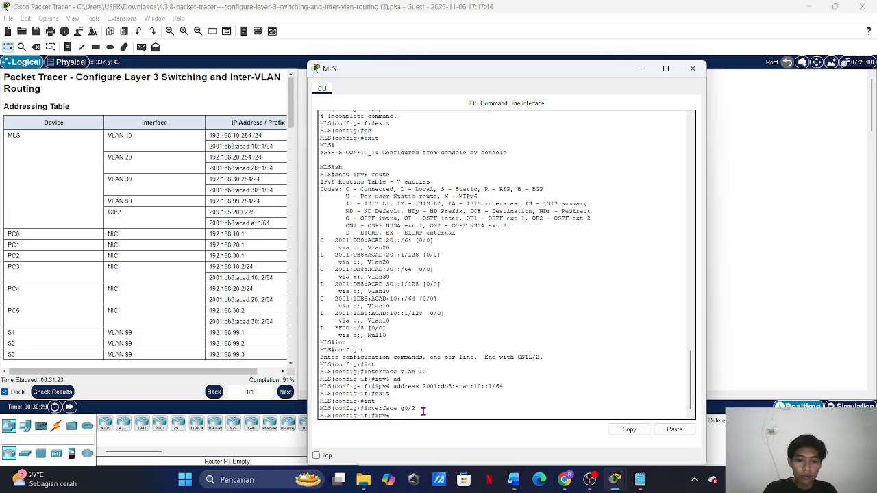
text( ad)
key(Tab)
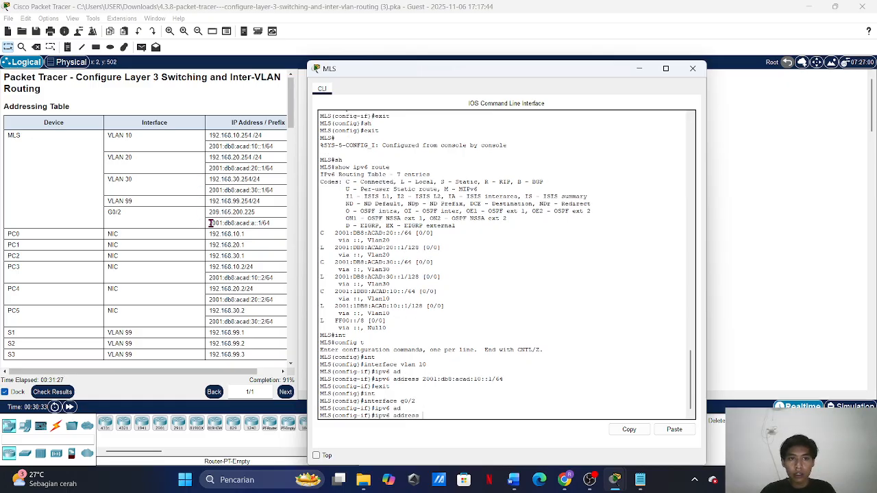
drag(213, 221, 274, 221)
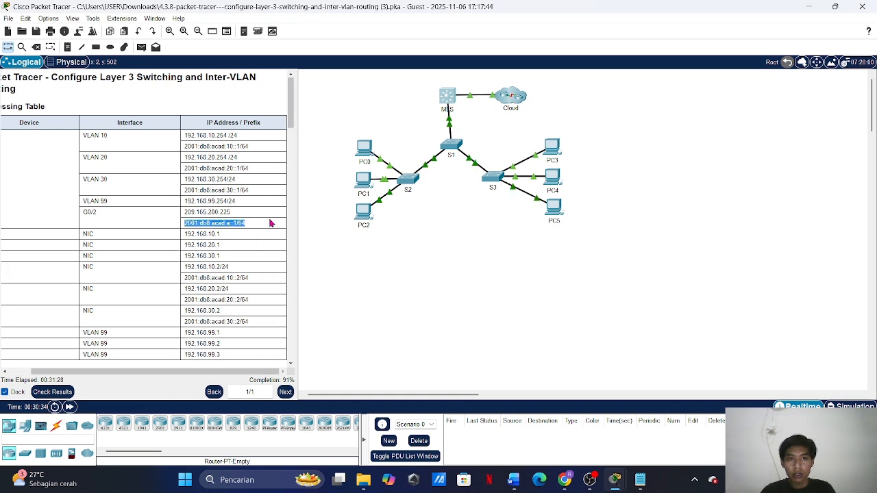
right_click(233, 221)
click(255, 227)
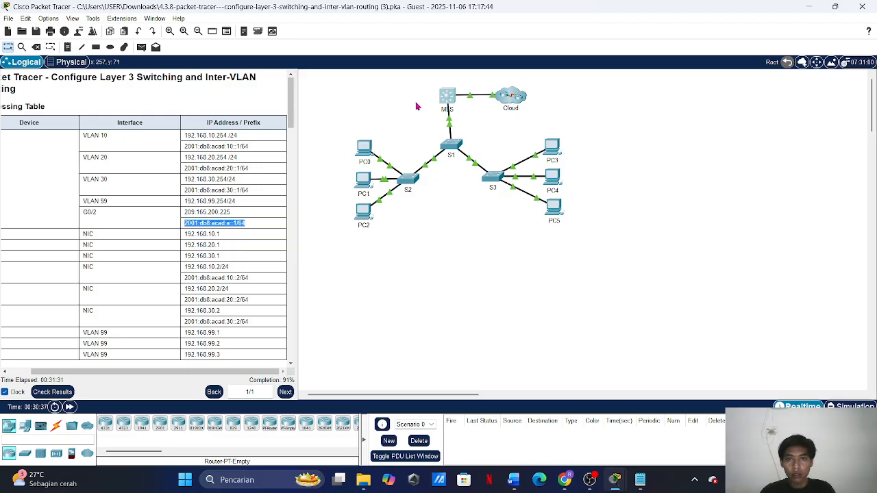
click(451, 94)
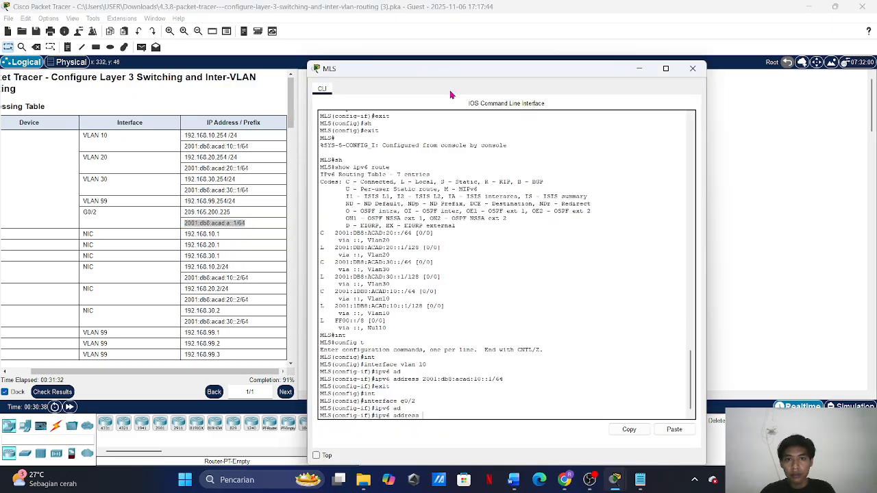
right_click(443, 420)
click(468, 434)
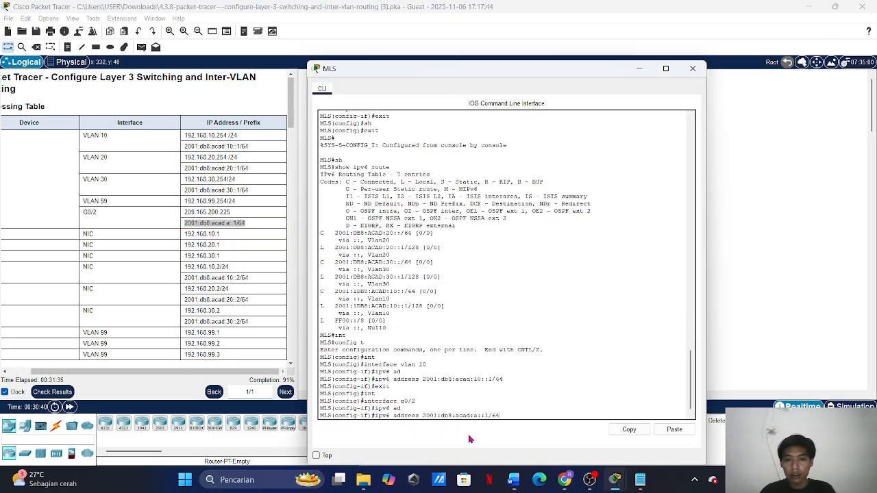
key(Return)
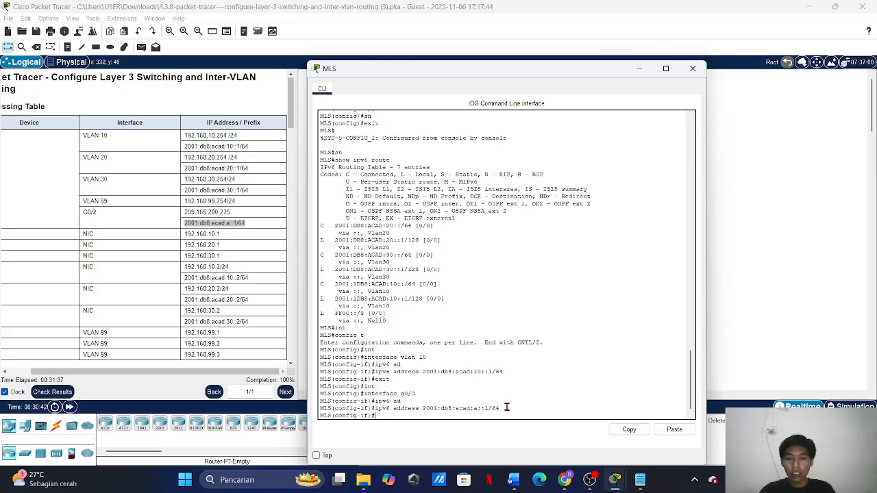
- Leave the MLS command line and repeat the ping to 2001:db8:acad:20::2 from PC3's command prompt
click(872, 234)
scroll(511, 239, up, 4)
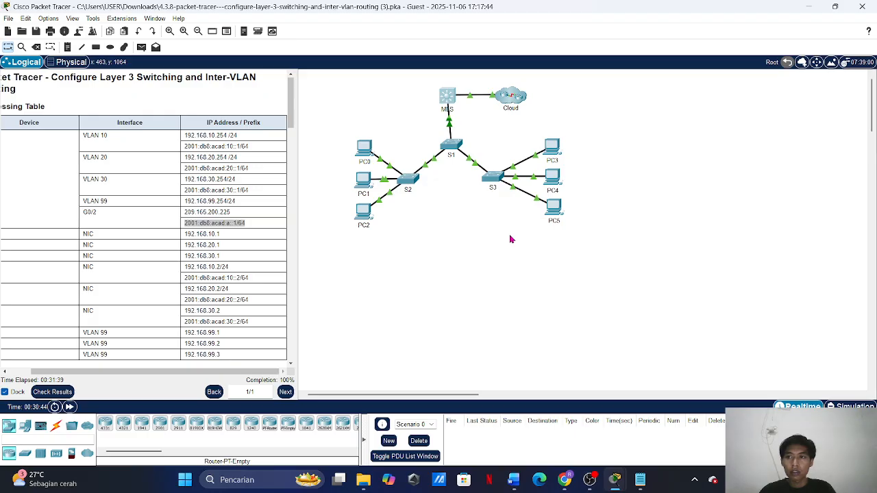
click(557, 154)
key(Up)
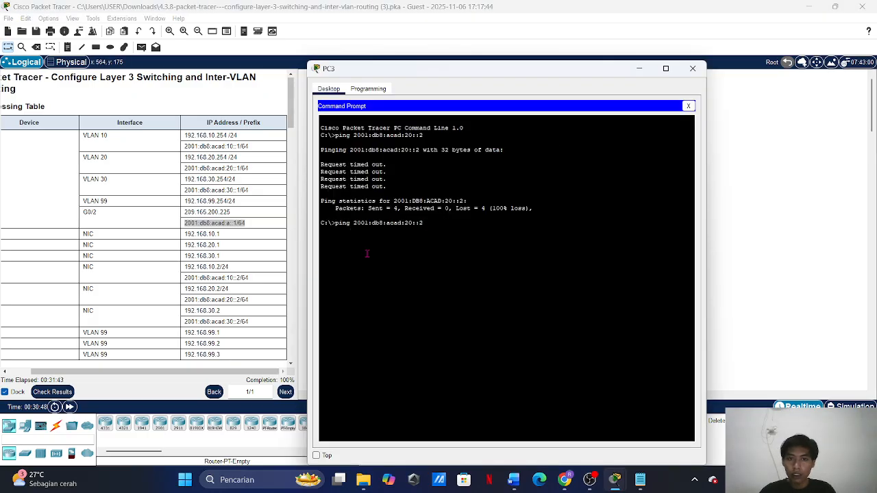
key(Return)
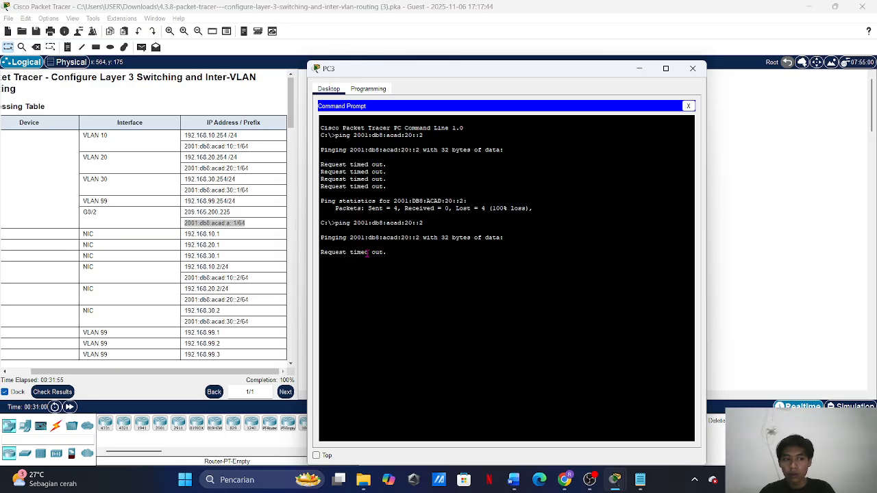
- Review the activity's IPv6 configuration and connectivity instructions, and check the IP configuration of PC3 and PC4
scroll(120, 258, down, 5)
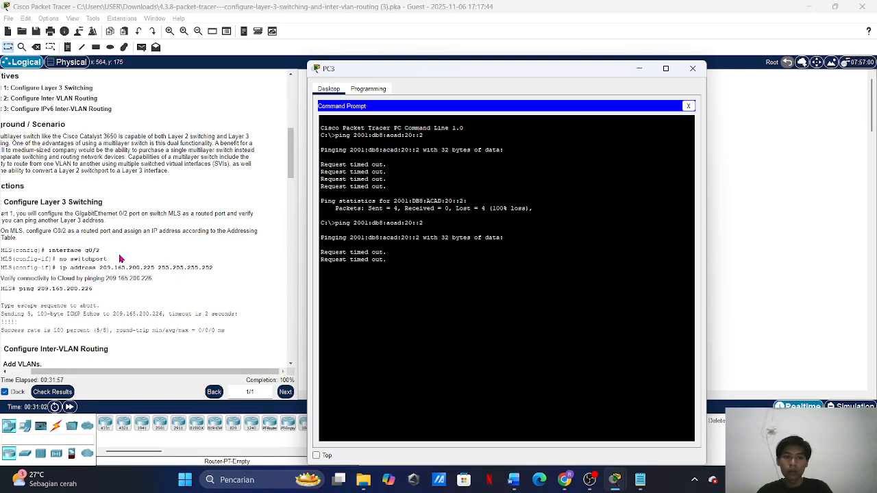
scroll(120, 258, down, 15)
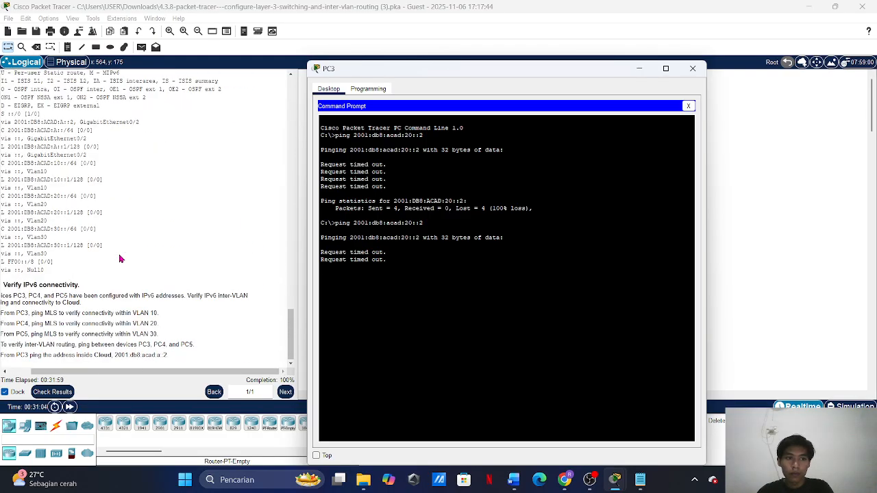
scroll(120, 259, up, 8)
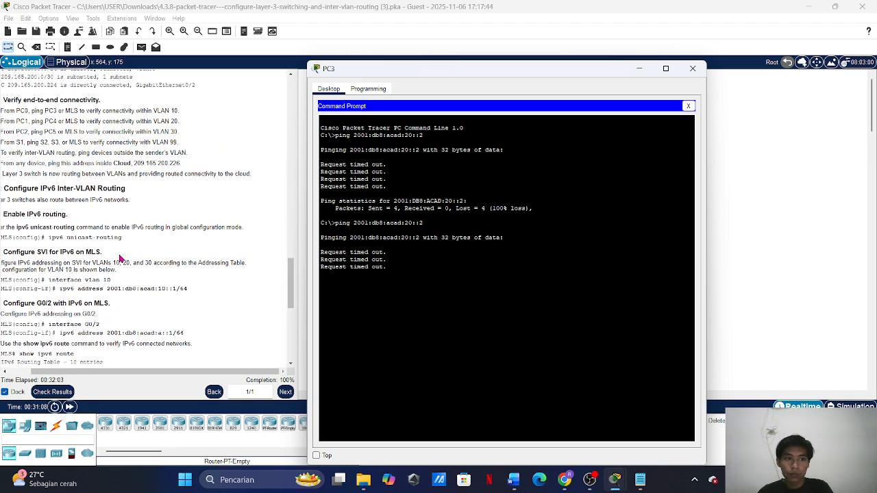
scroll(120, 259, up, 3)
scroll(120, 258, down, 6)
scroll(120, 258, down, 10)
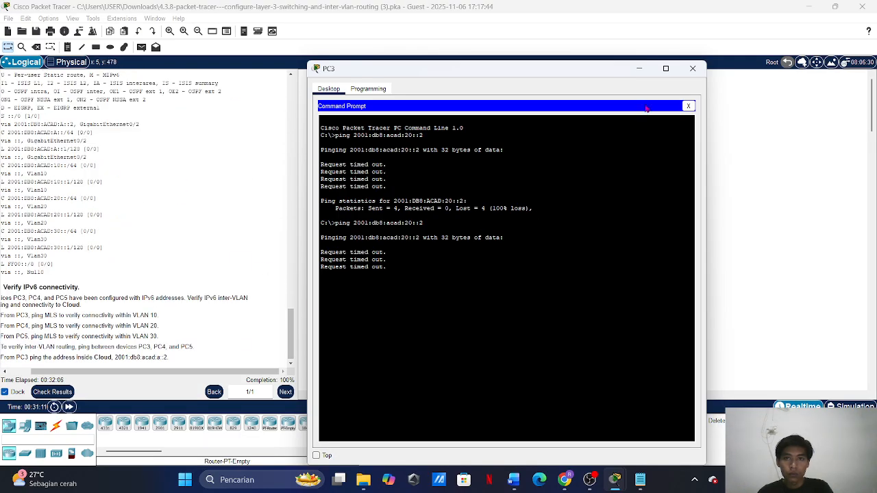
click(689, 106)
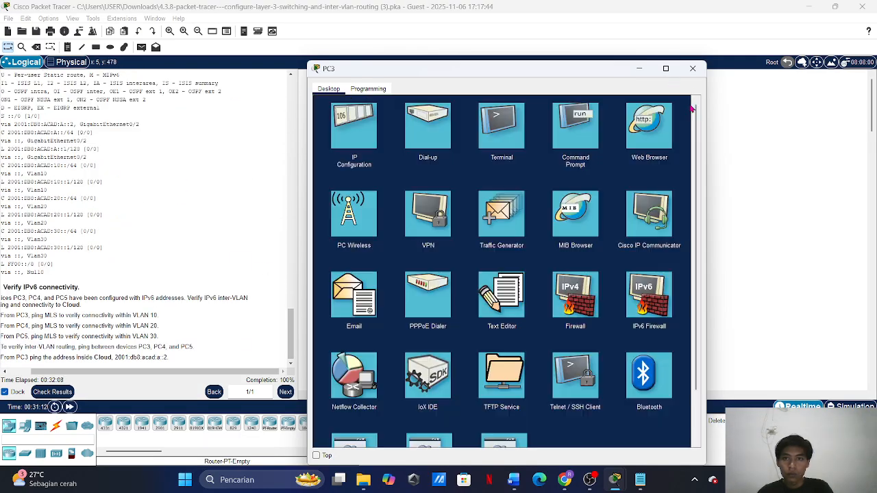
click(355, 129)
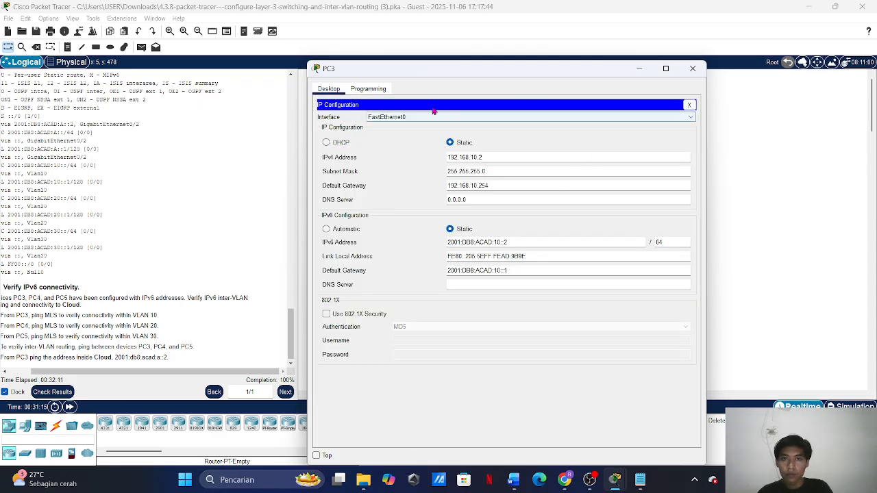
click(693, 69)
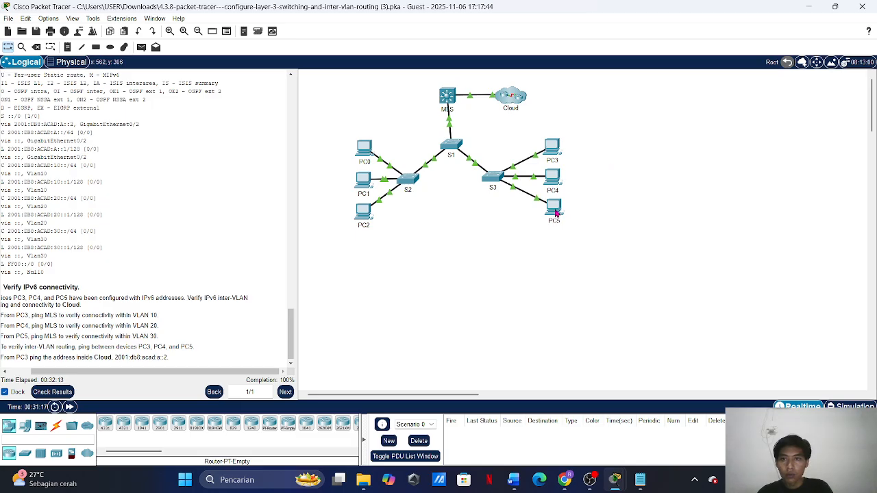
click(553, 180)
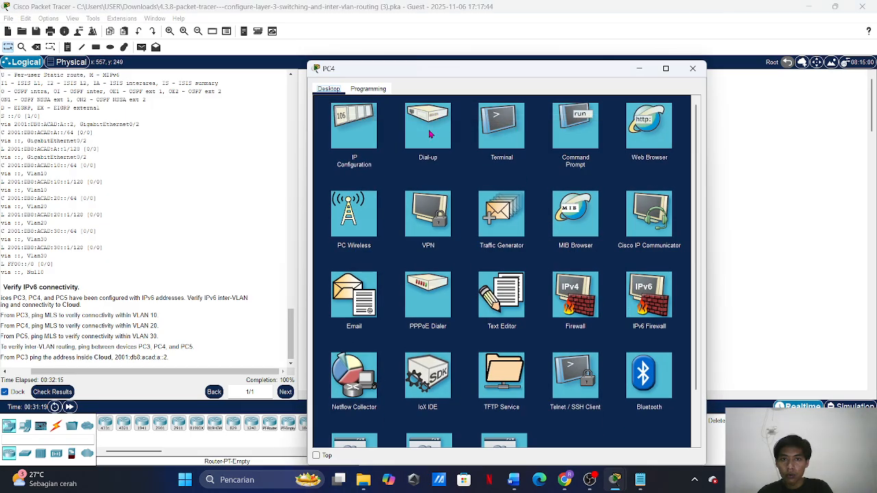
click(354, 129)
click(791, 160)
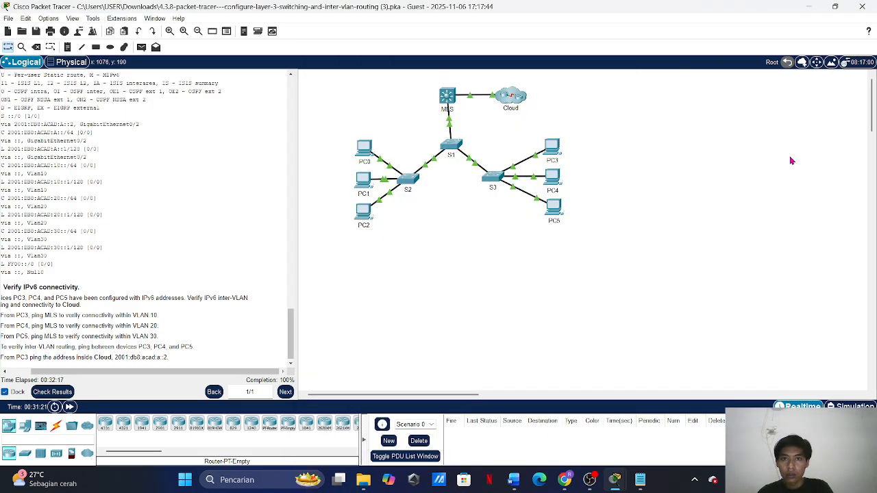
- Ping the IPv4 address 192.168.20.2 from PC3's command prompt to test inter-VLAN routing
click(555, 146)
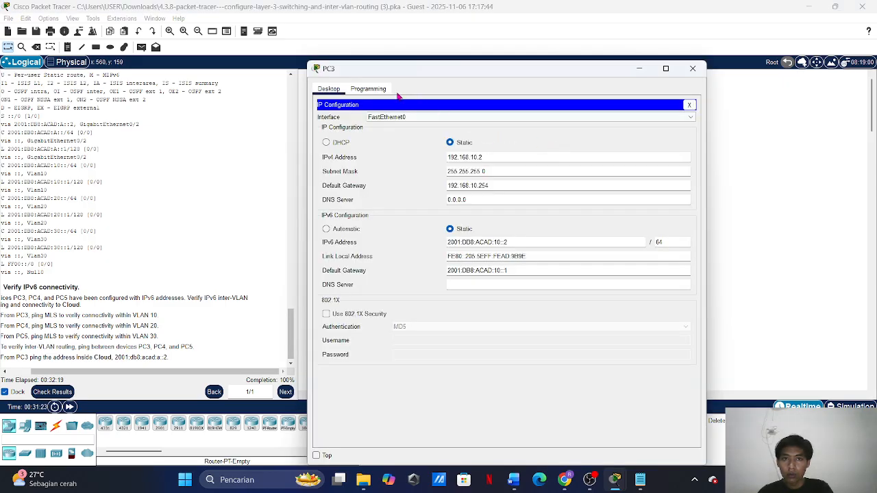
click(690, 106)
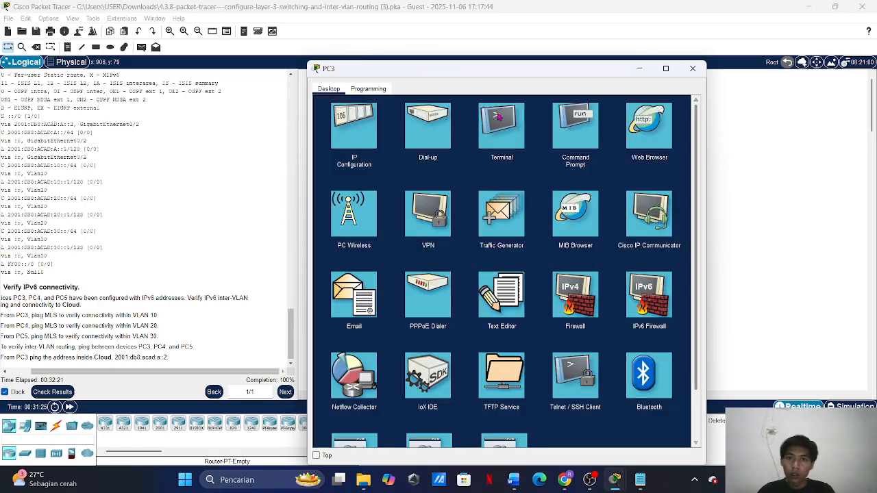
click(564, 114)
text(ping 1)
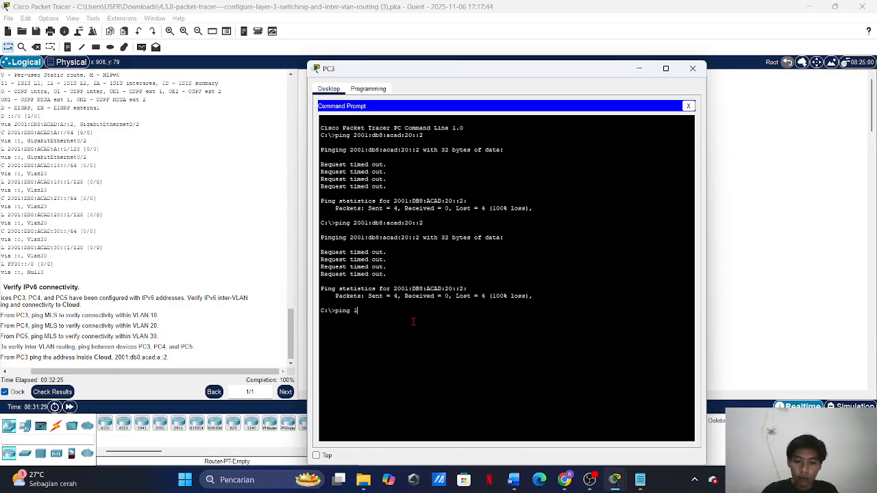
text(92.168)
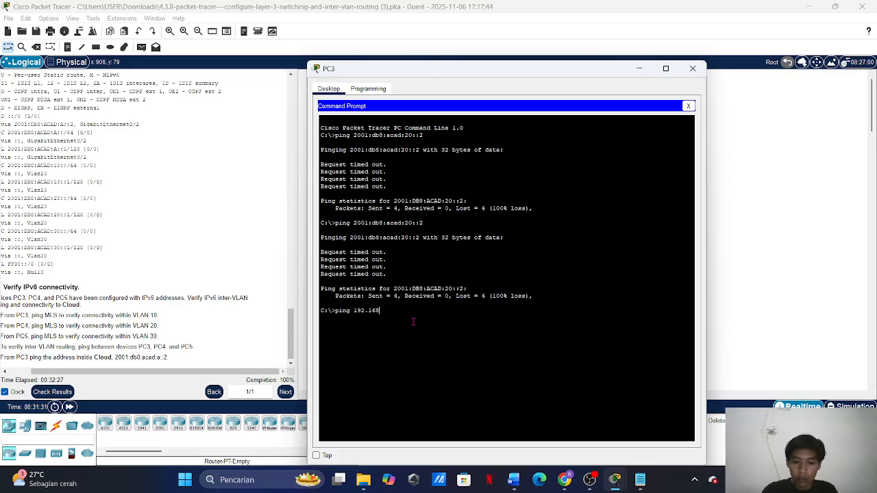
text(.20.2)
key(Return)
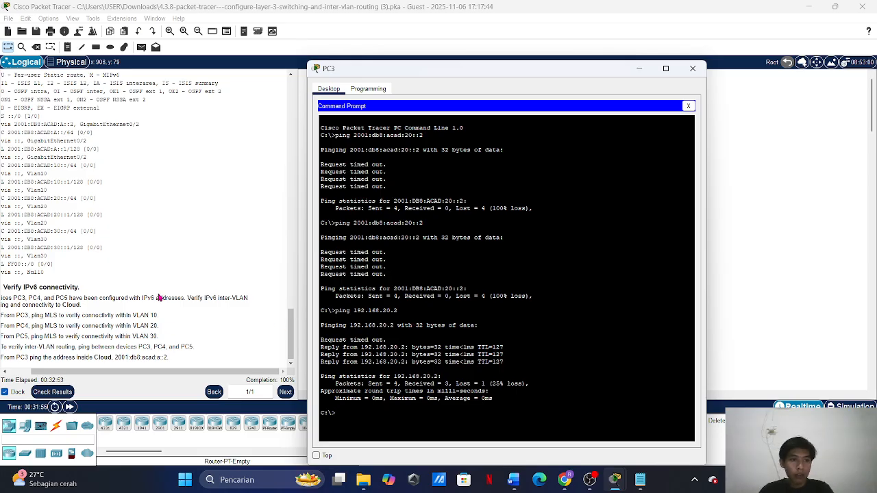
- Close PC3's command prompt, minimise the PC3 window, and switch to OBS
scroll(78, 313, left, 3)
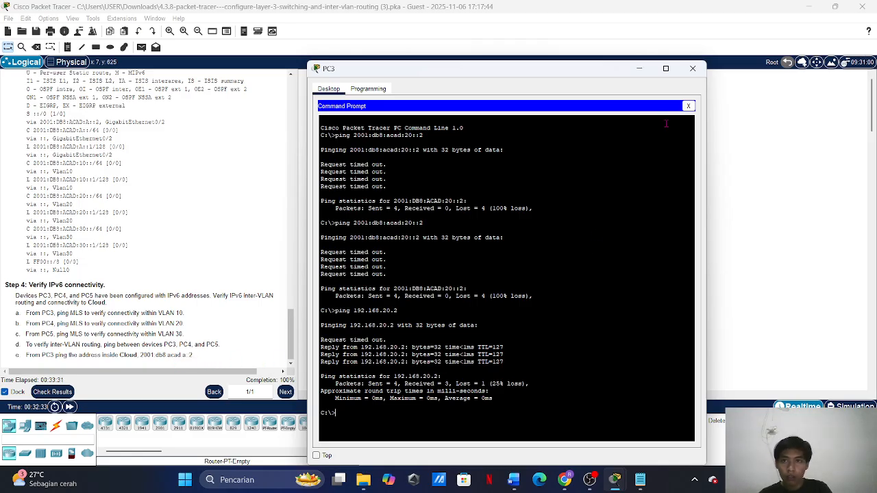
click(688, 107)
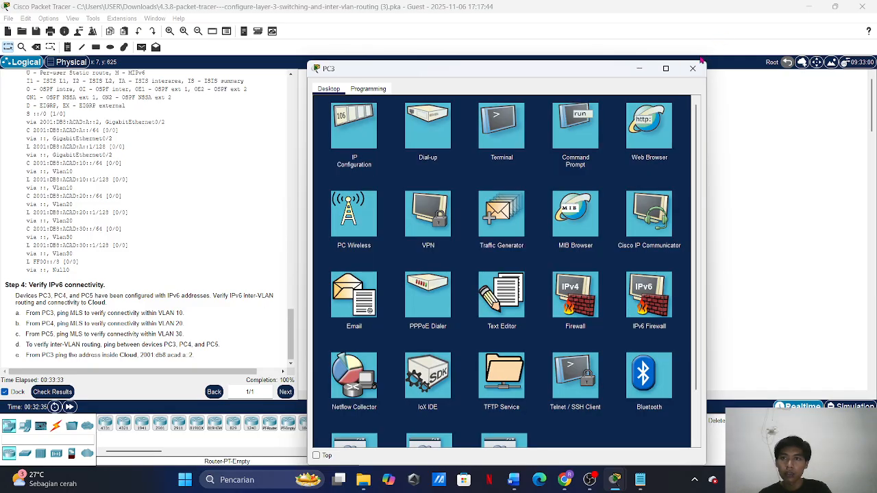
click(638, 71)
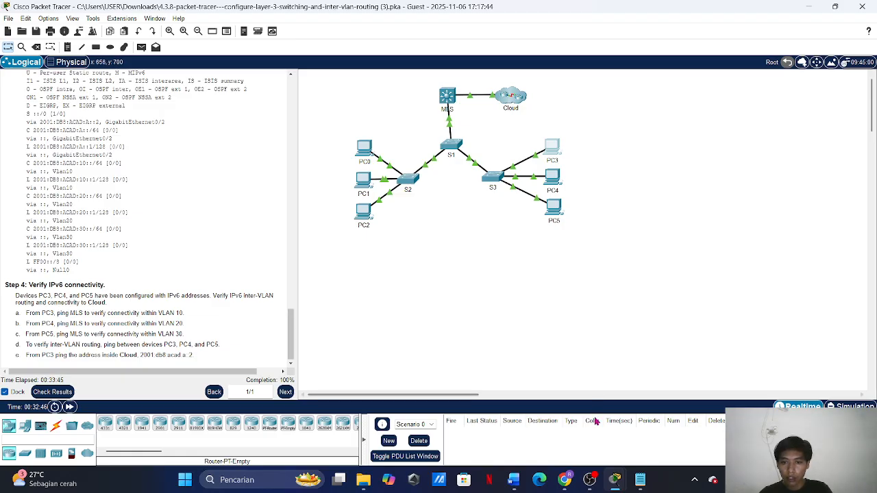
click(589, 480)
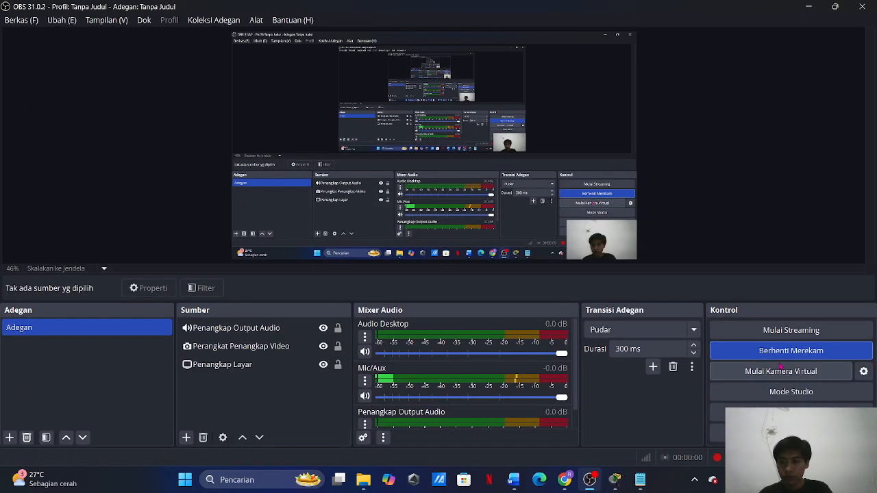